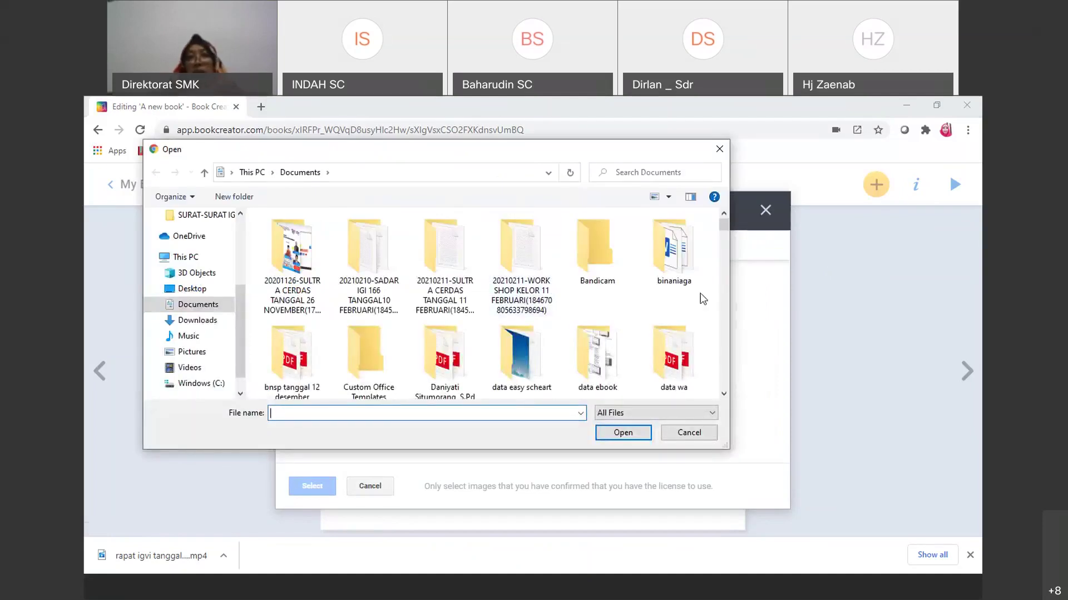
Step: Import the image file 1 from the data ebook folder in Documents onto page 2
drag(723, 226, 722, 234)
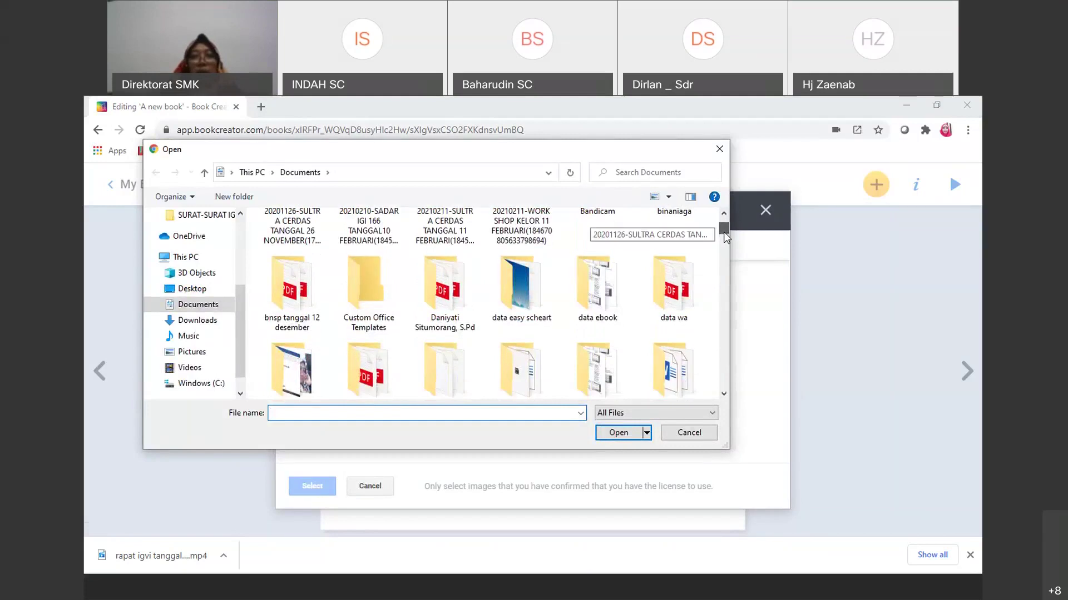
double_click(611, 286)
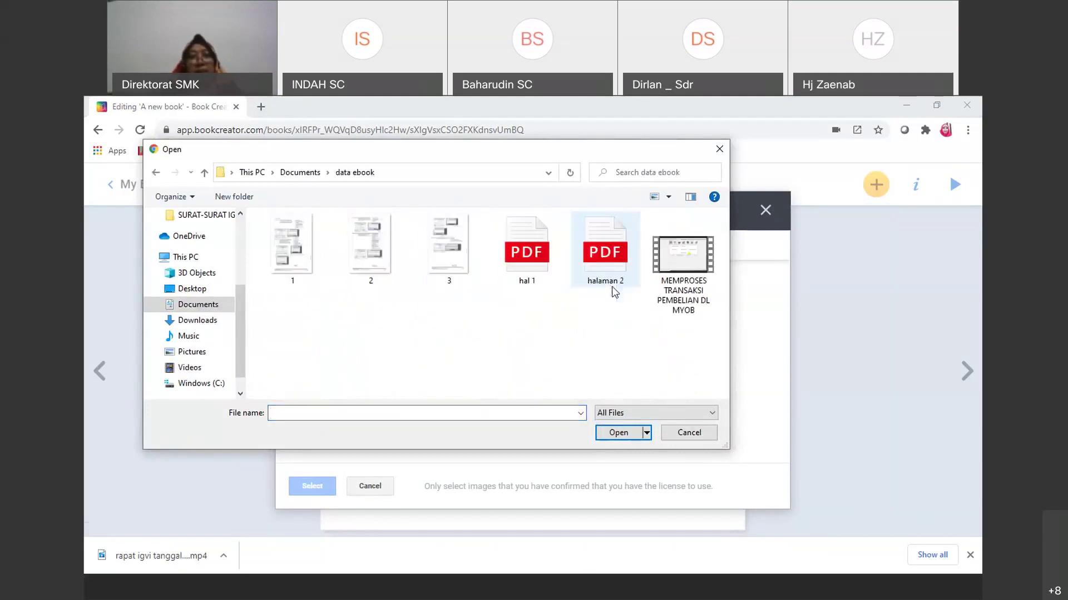
click(287, 262)
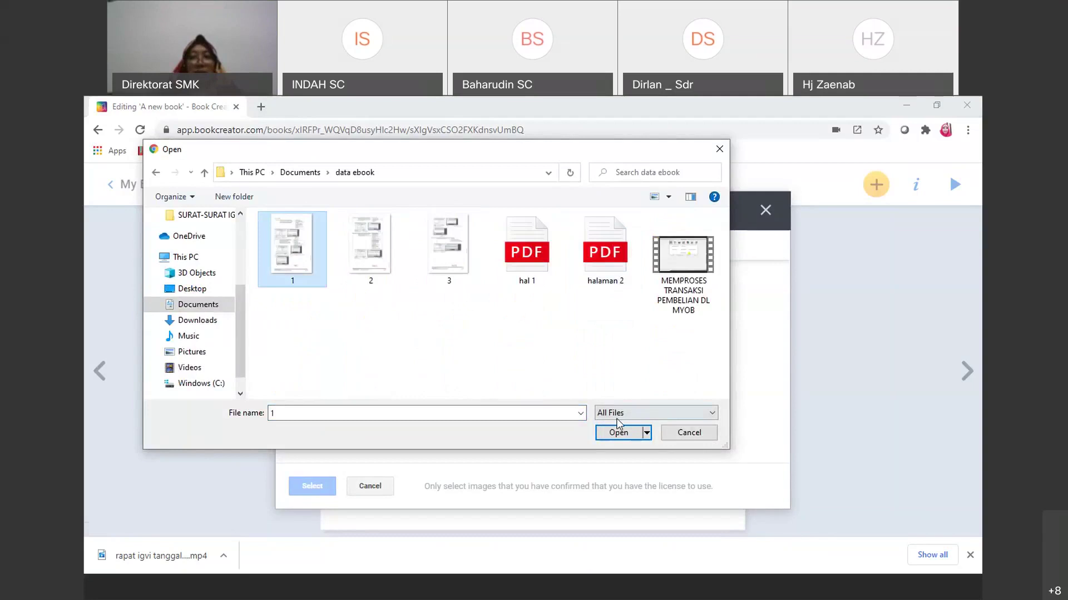
click(619, 430)
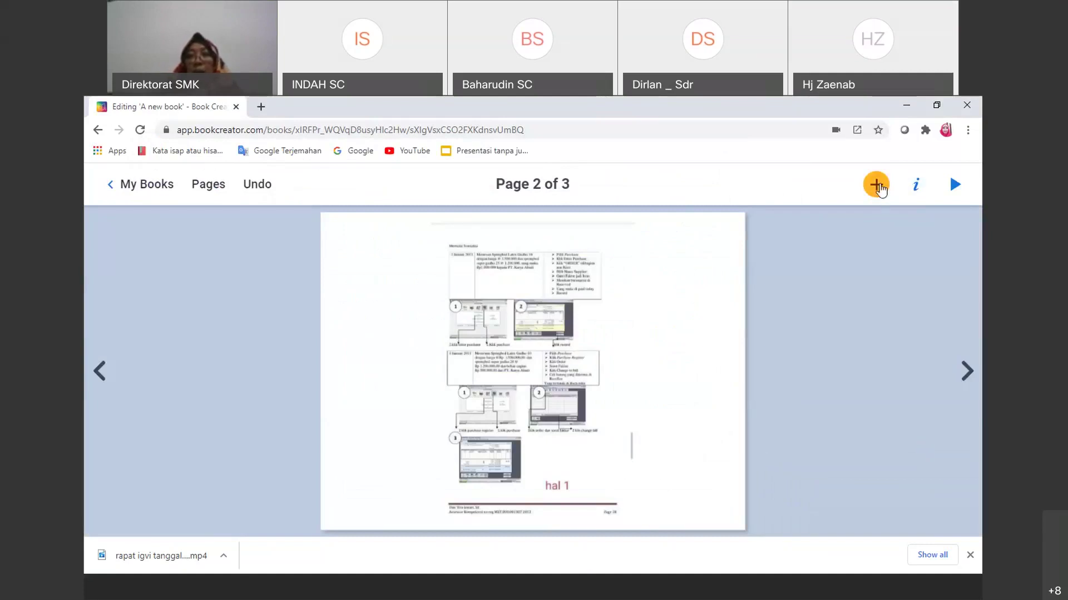
Step: Apply the recently used blue faceted polygon background to page 2
click(916, 185)
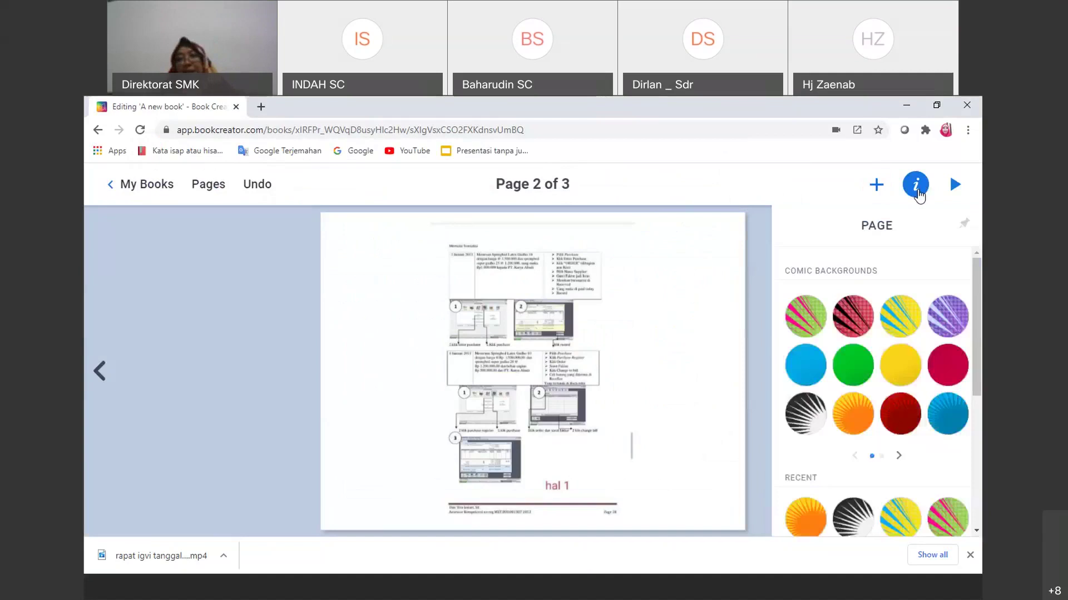
drag(978, 281, 979, 411)
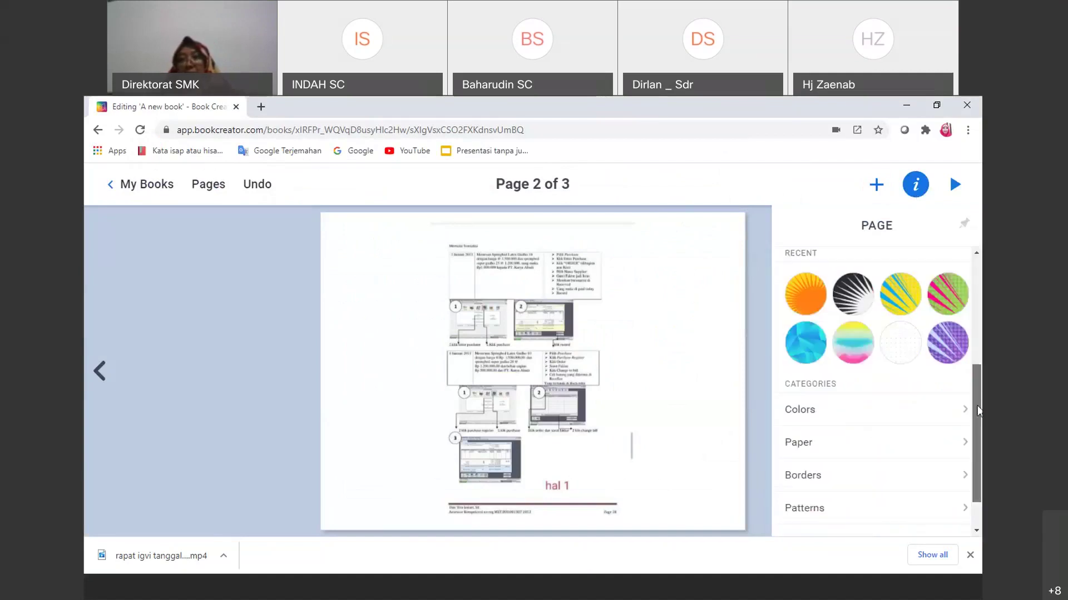
scroll(782, 351, up, 5)
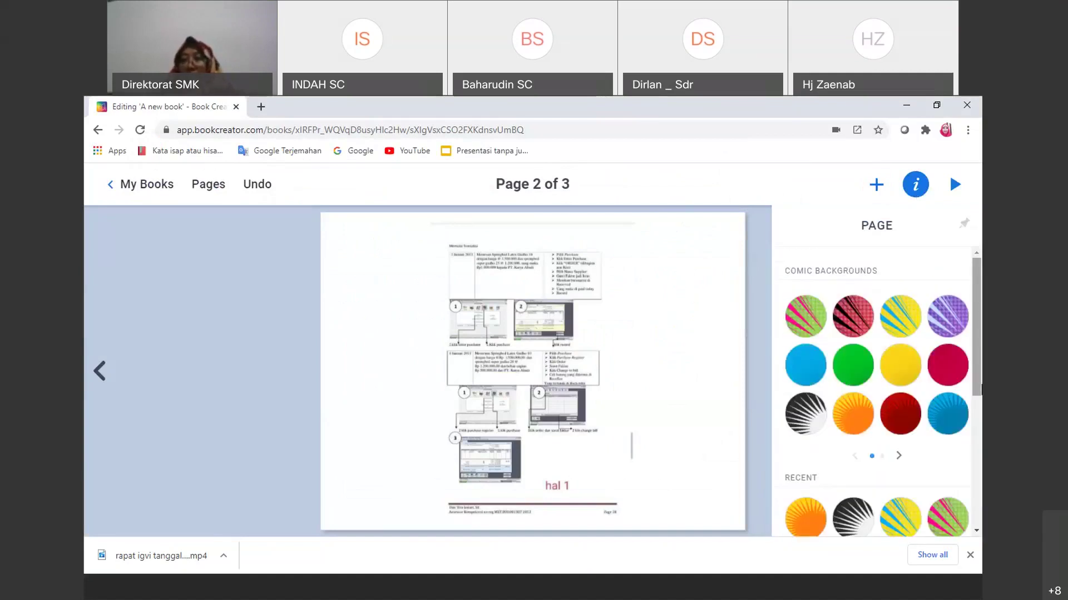
scroll(977, 400, down, 2)
click(813, 487)
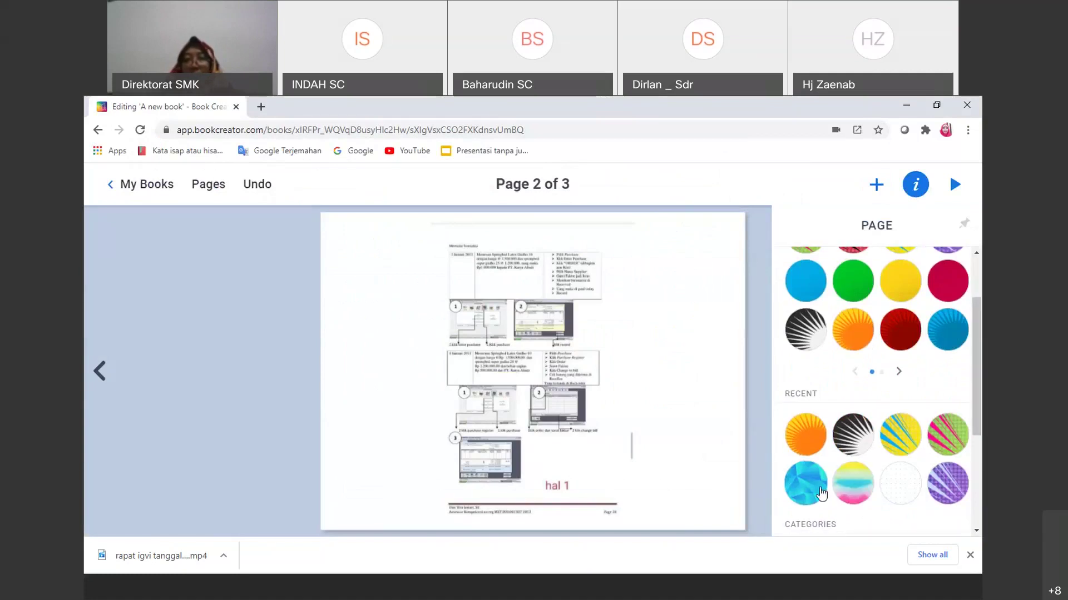
scroll(819, 486, up, 2)
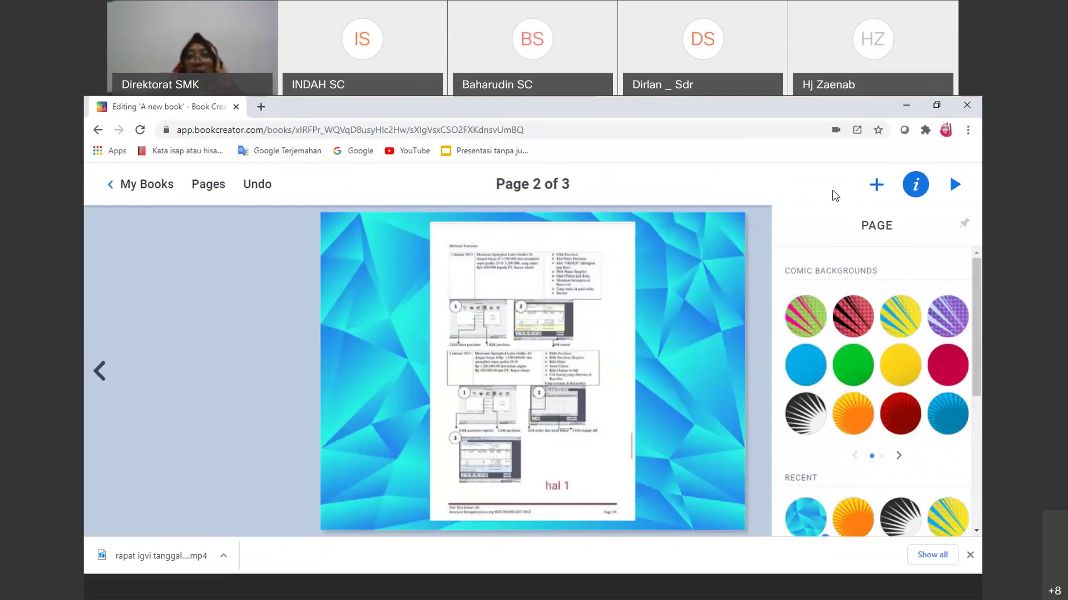
click(876, 187)
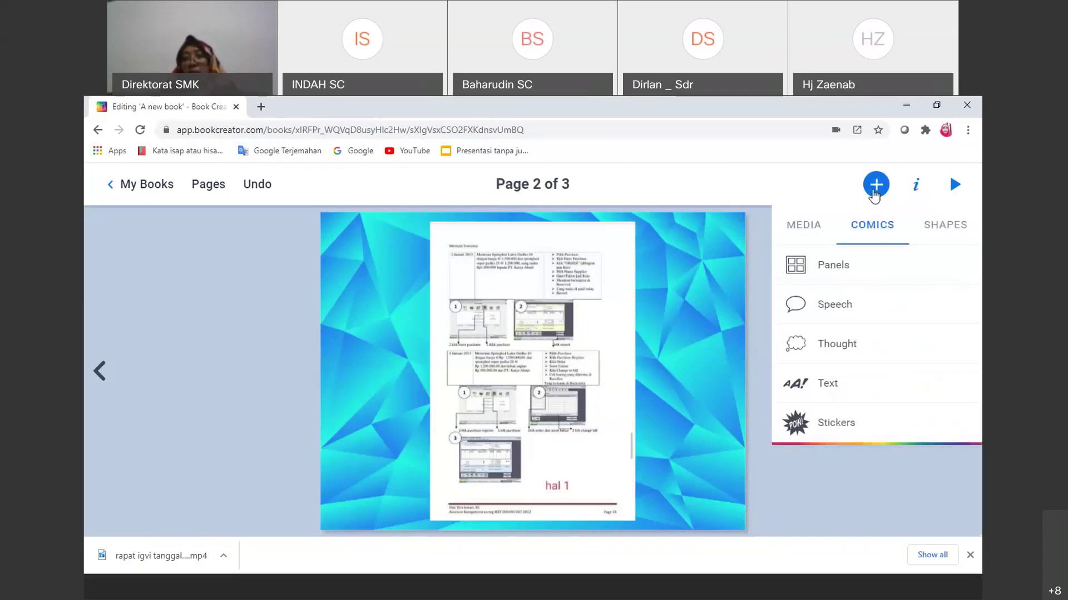
click(875, 189)
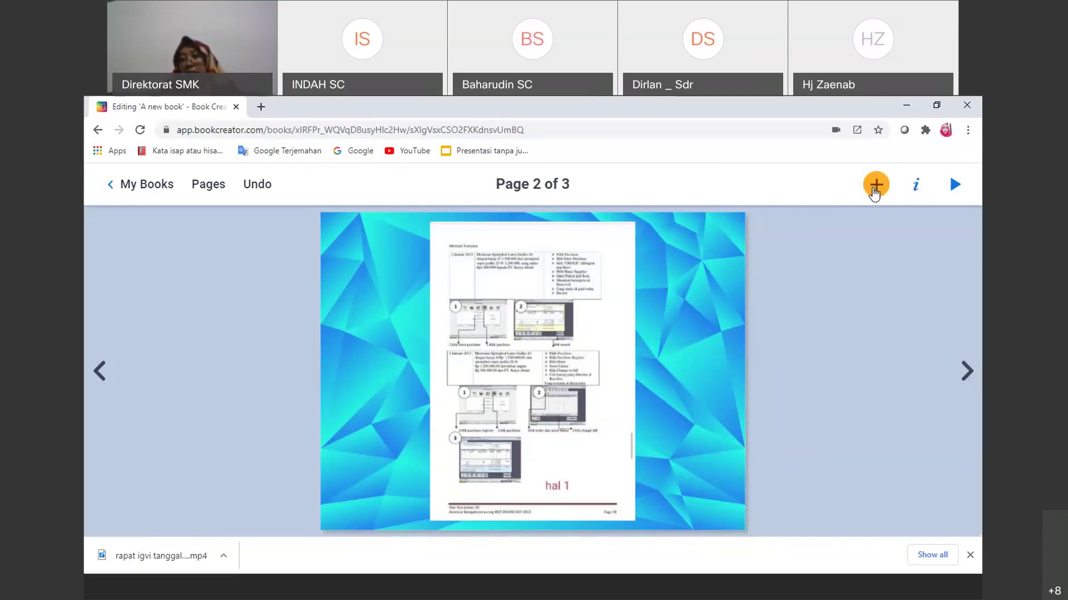
Step: Import the image file 2 from the data ebook folder onto the blank page 3
click(970, 376)
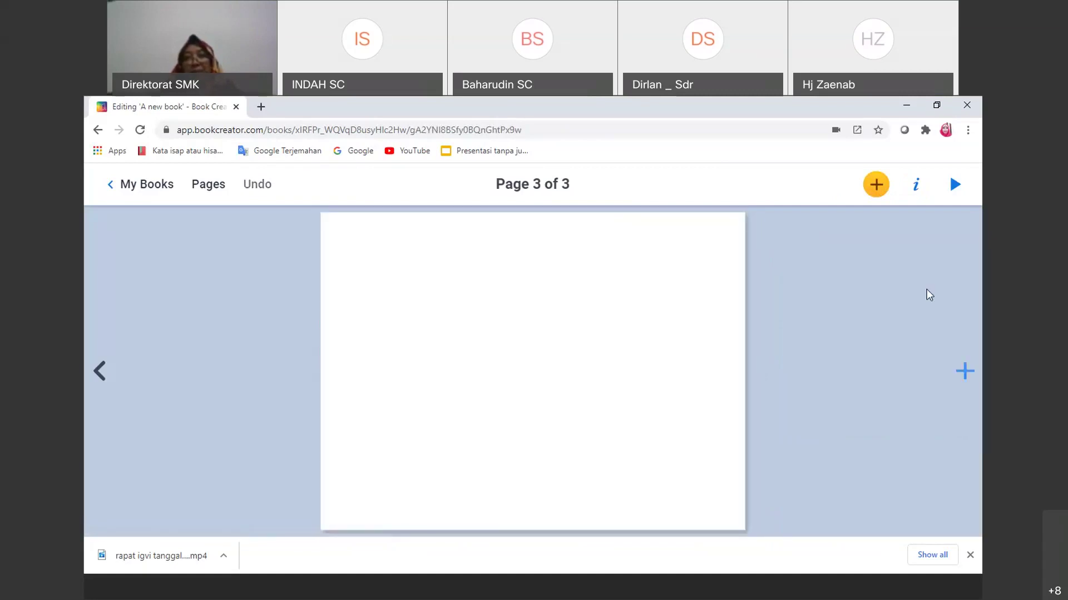
click(873, 189)
click(844, 233)
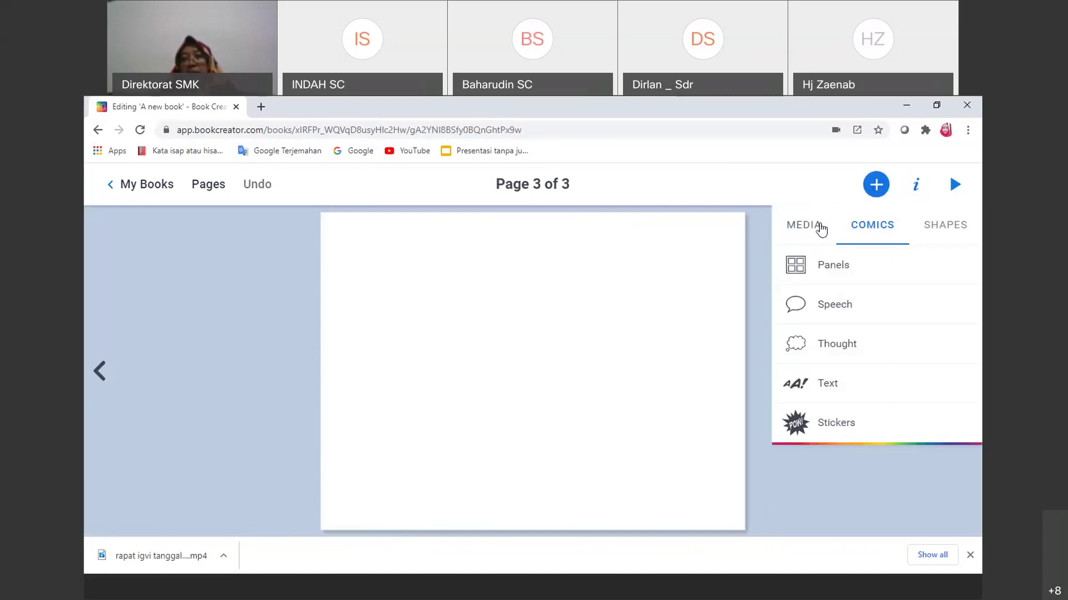
click(820, 228)
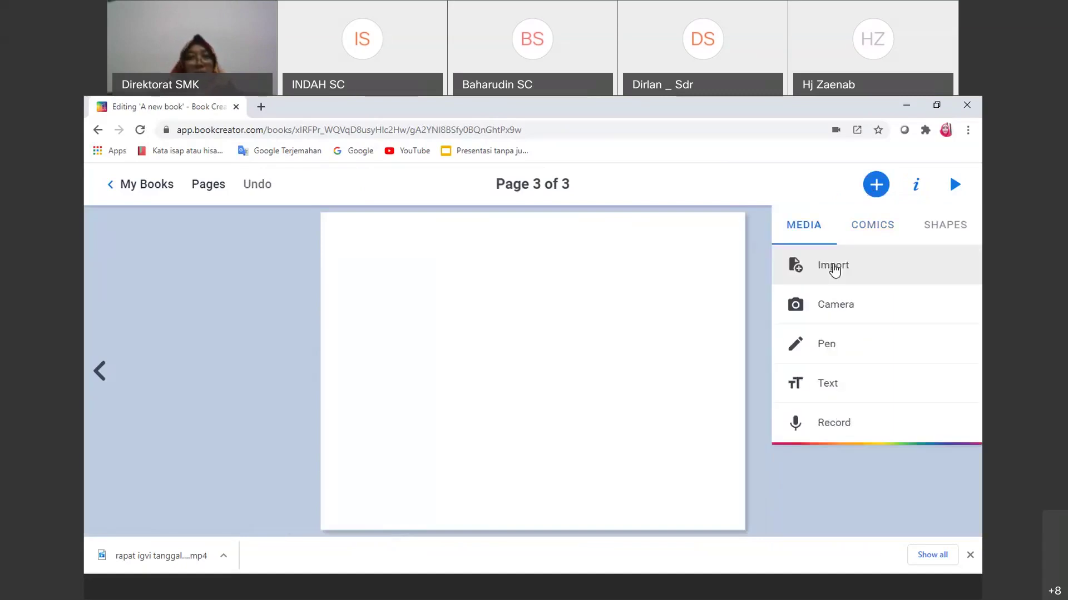
click(834, 269)
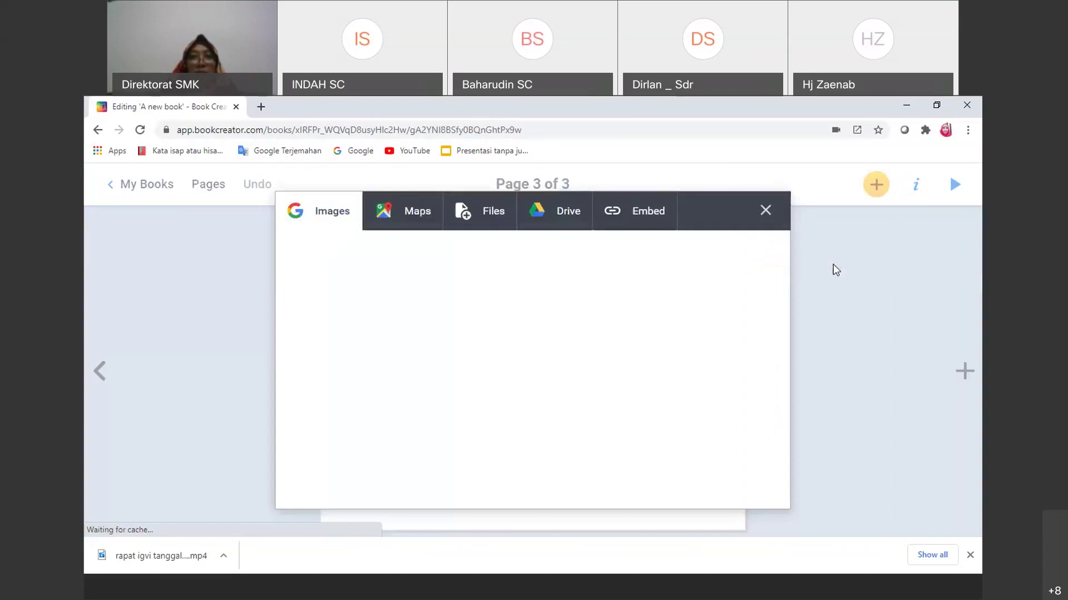
click(481, 216)
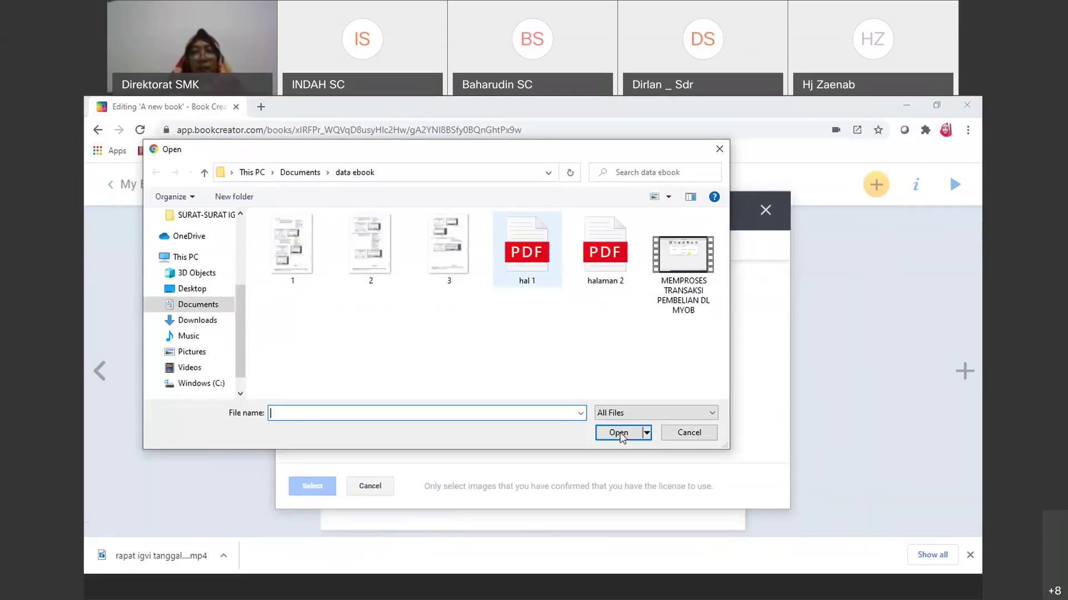
click(381, 253)
click(618, 432)
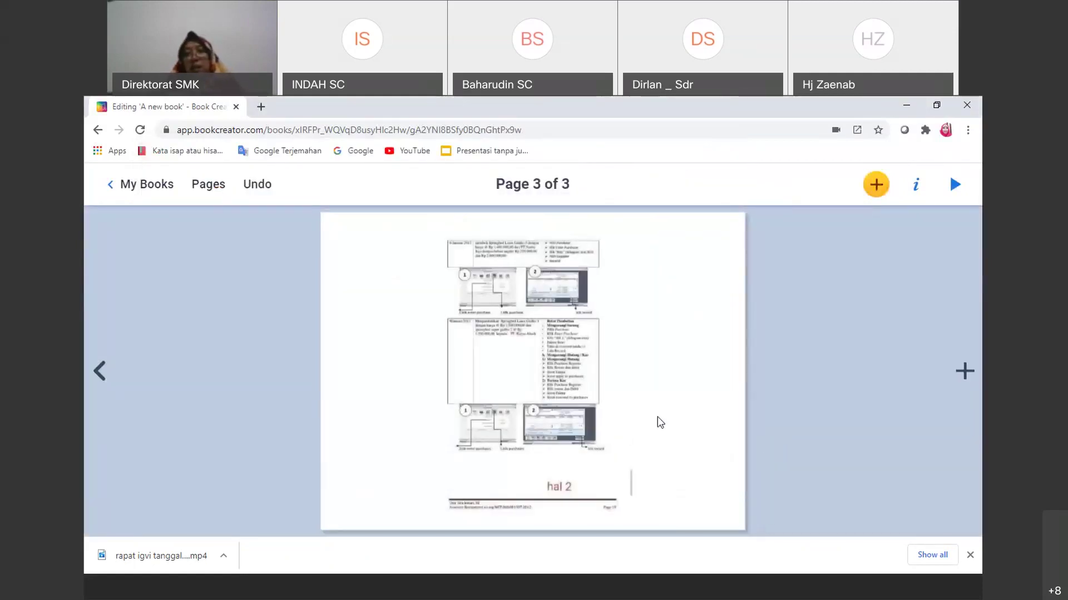
Step: Add a fourth page to the book and import the image file 3 from the data ebook folder onto it
click(965, 371)
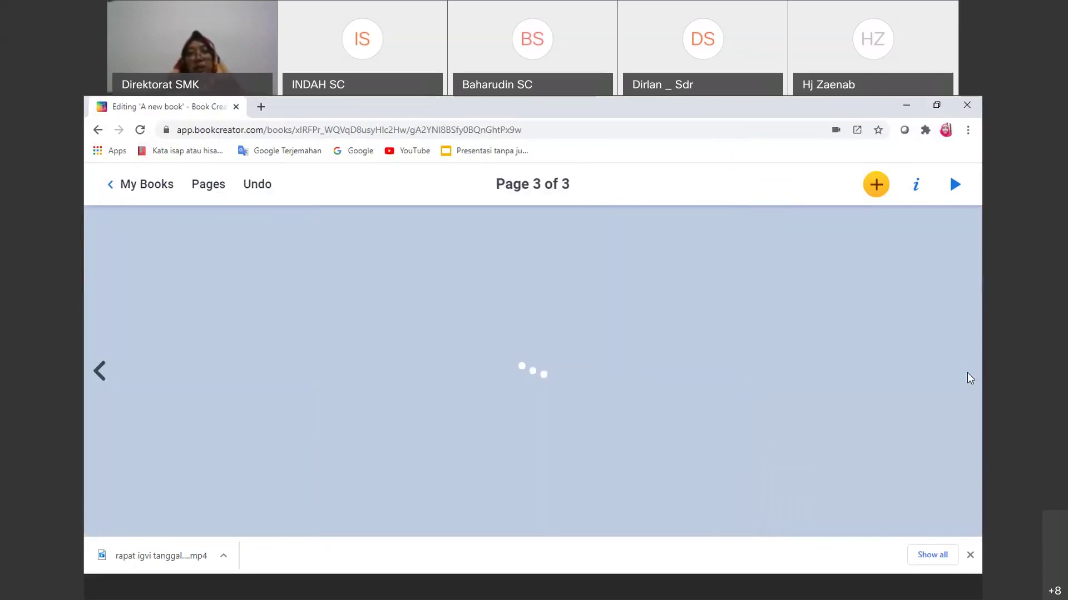
click(875, 191)
click(820, 231)
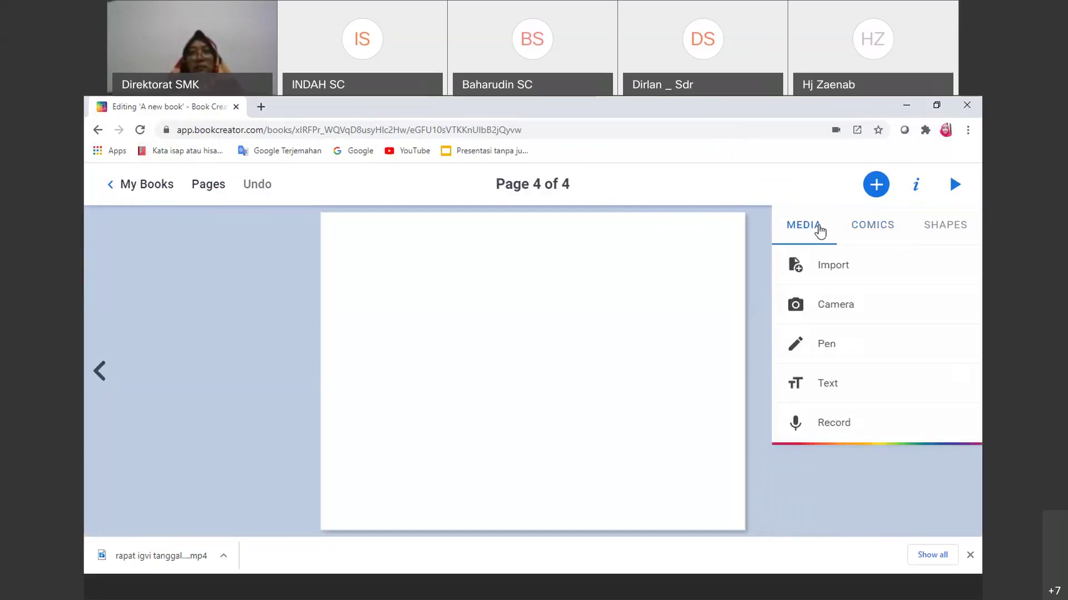
click(828, 273)
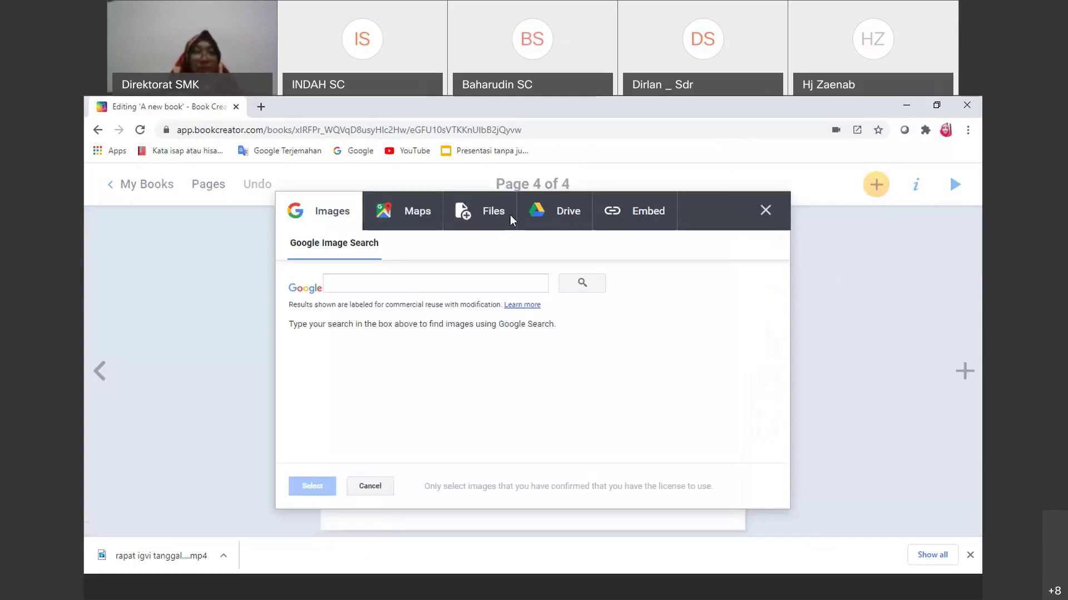
click(510, 215)
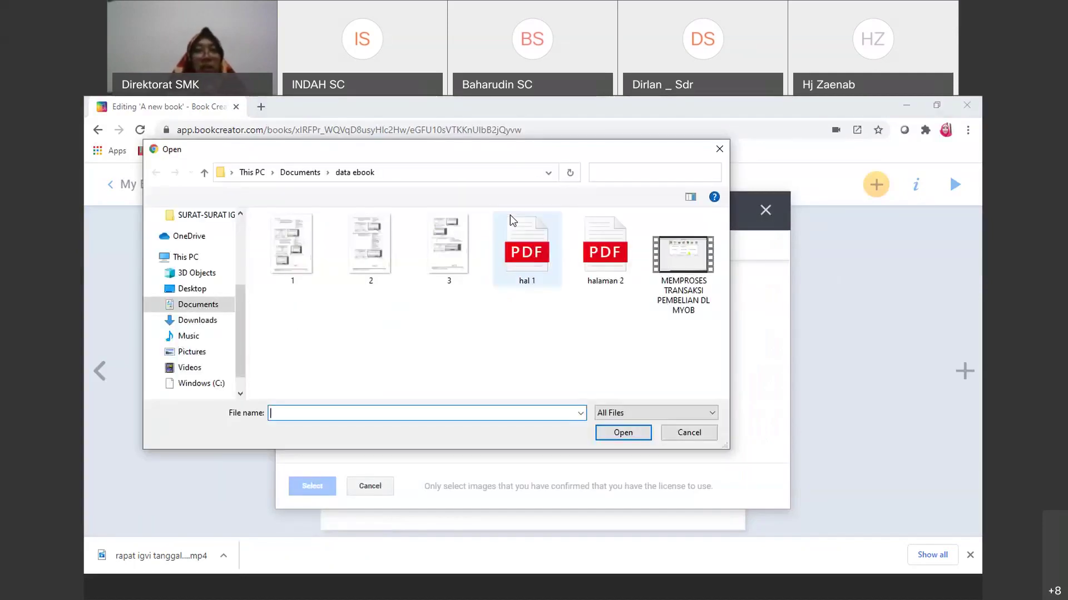
click(448, 244)
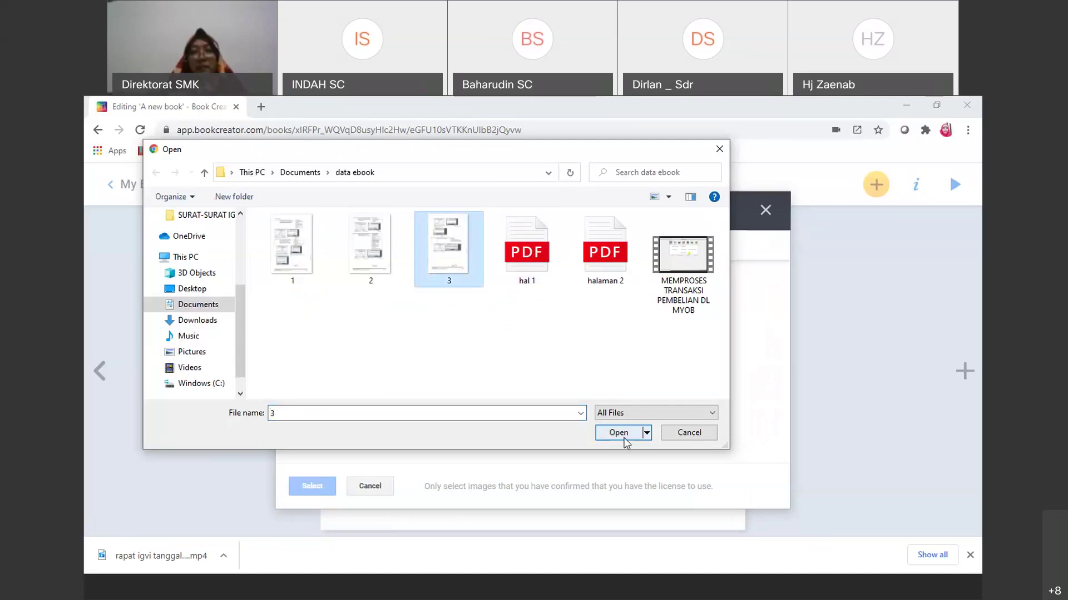
click(624, 439)
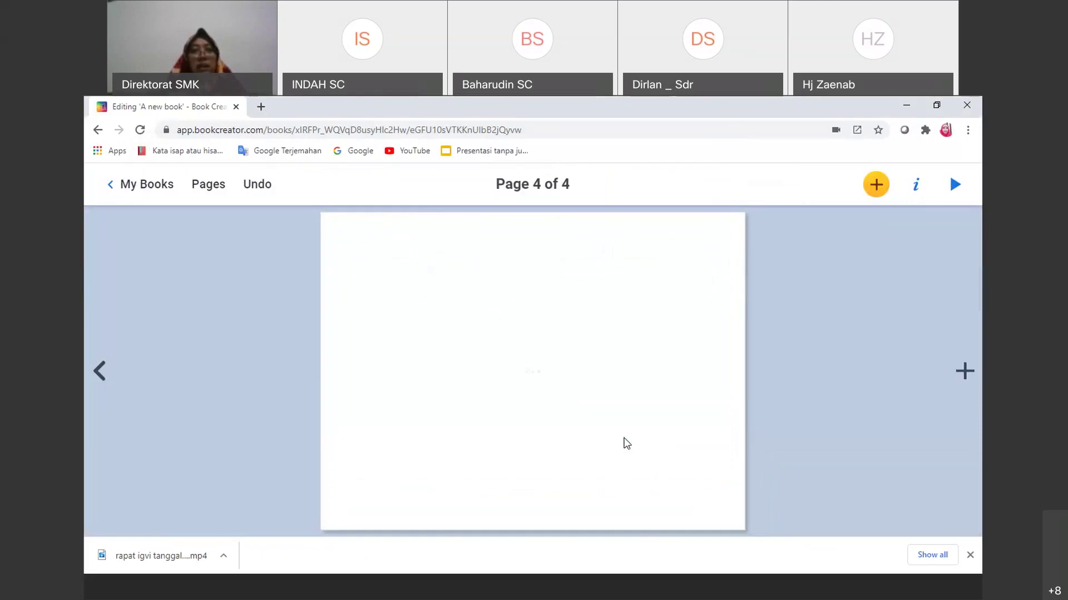
Step: Return to page 3 and give it the recently used yellow, blue and pink watercolour background
click(99, 371)
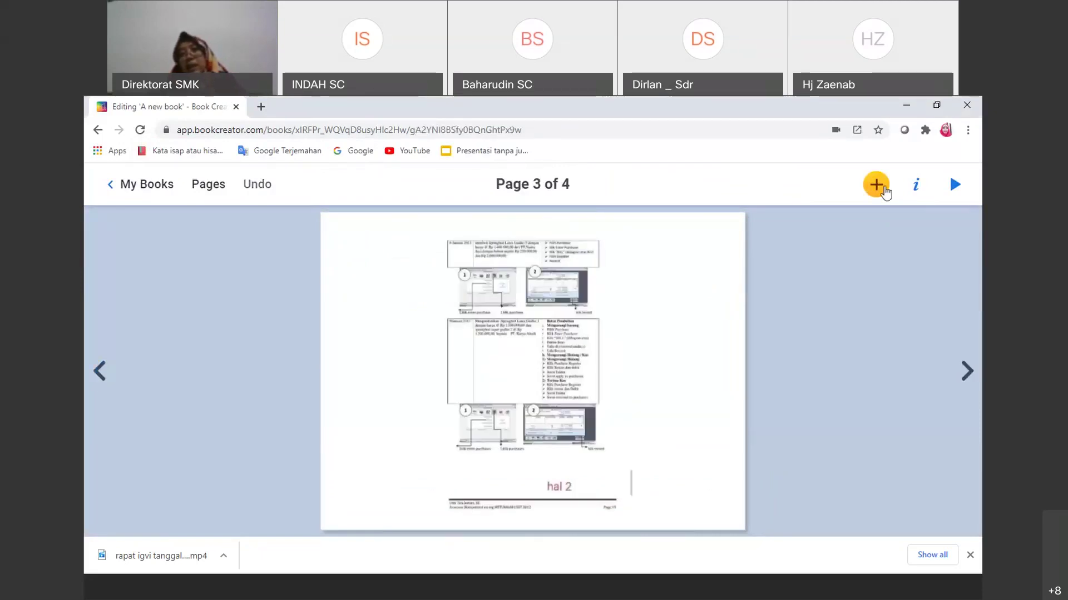
click(917, 189)
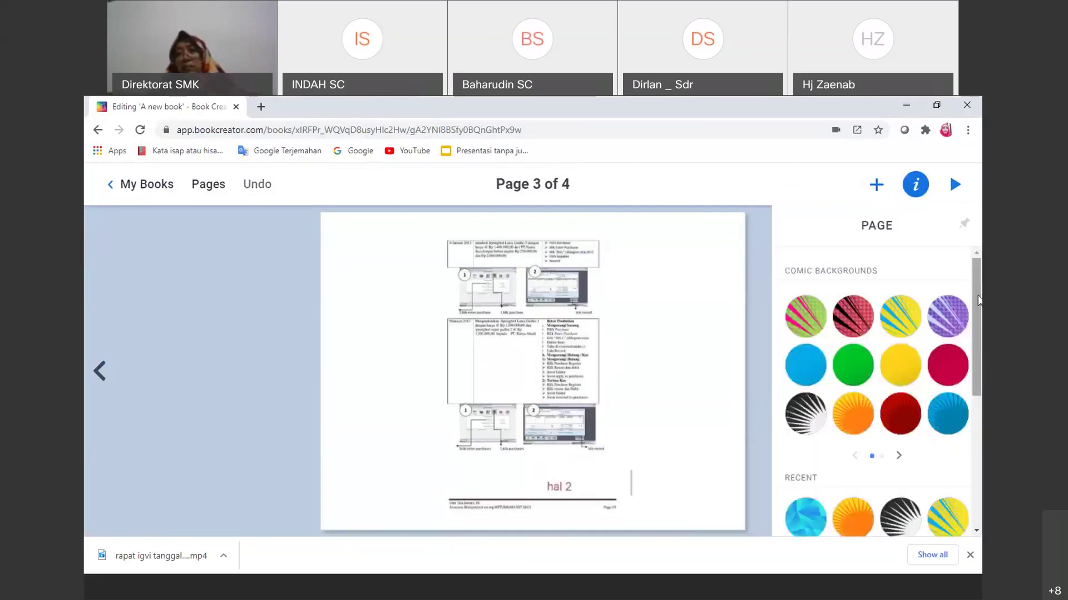
drag(978, 300, 935, 376)
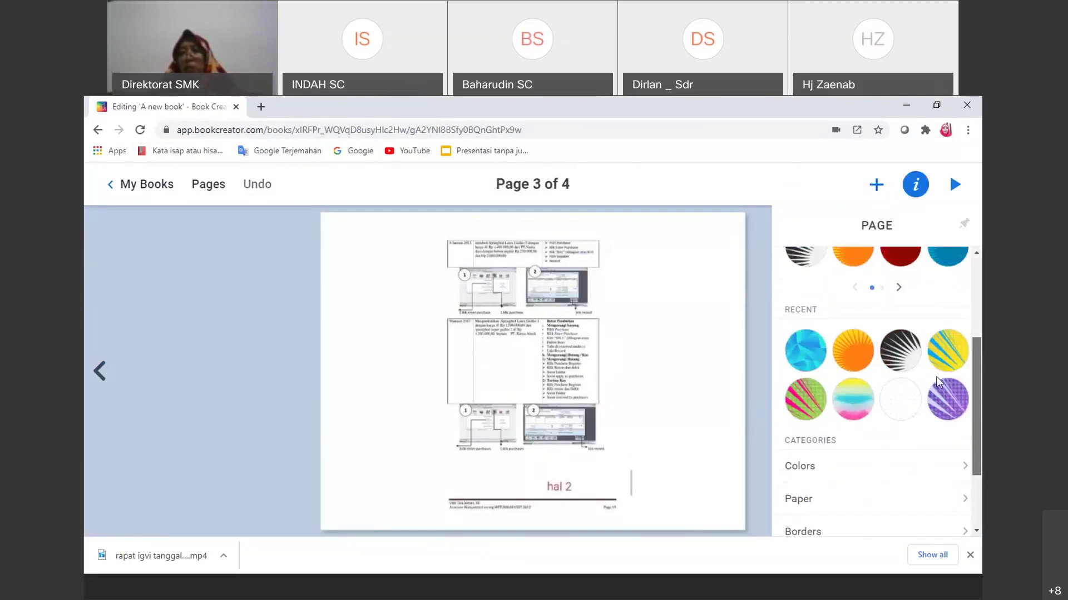
click(849, 408)
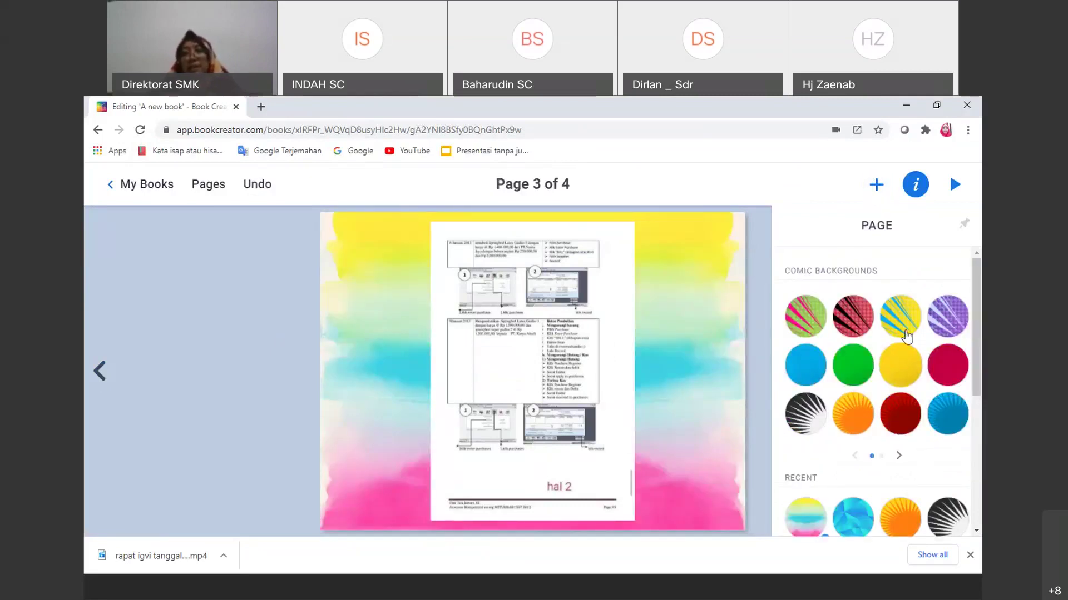
click(875, 186)
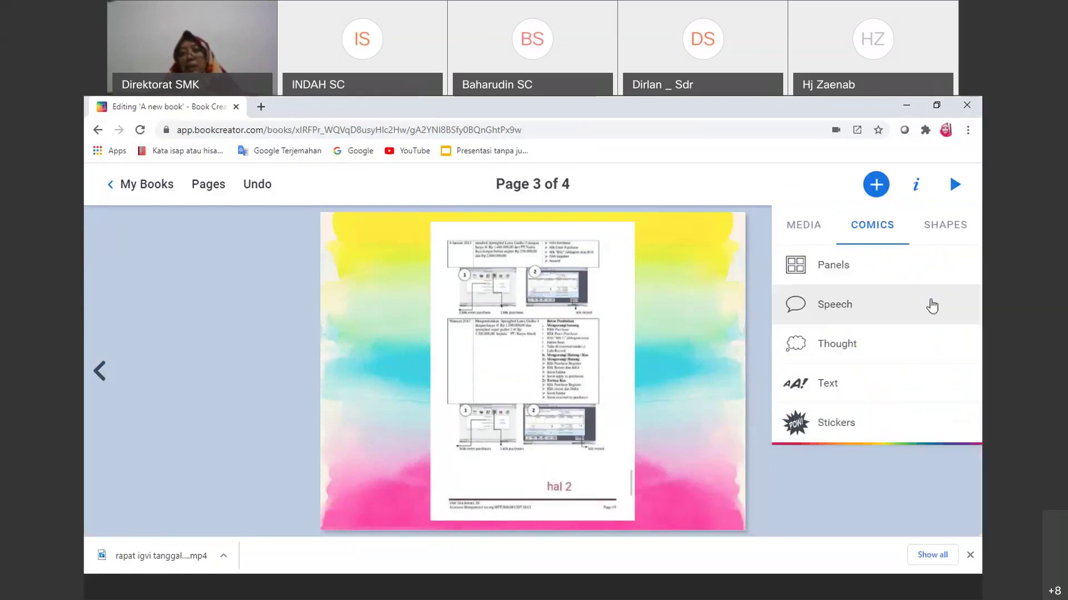
click(879, 191)
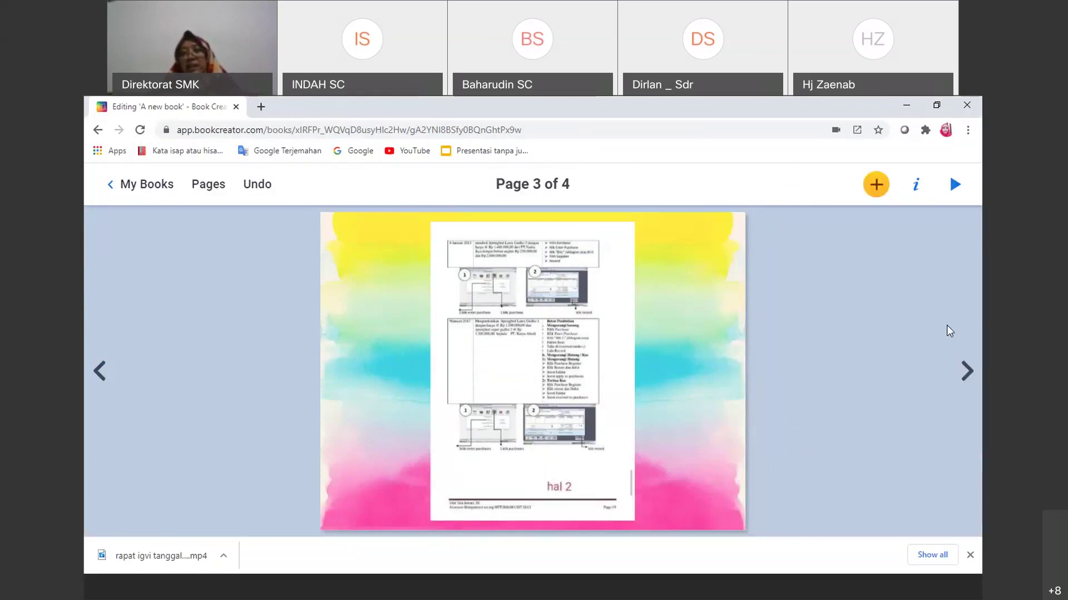
Step: Give page 4 the recently used purple comic background with dots and light rays
click(966, 371)
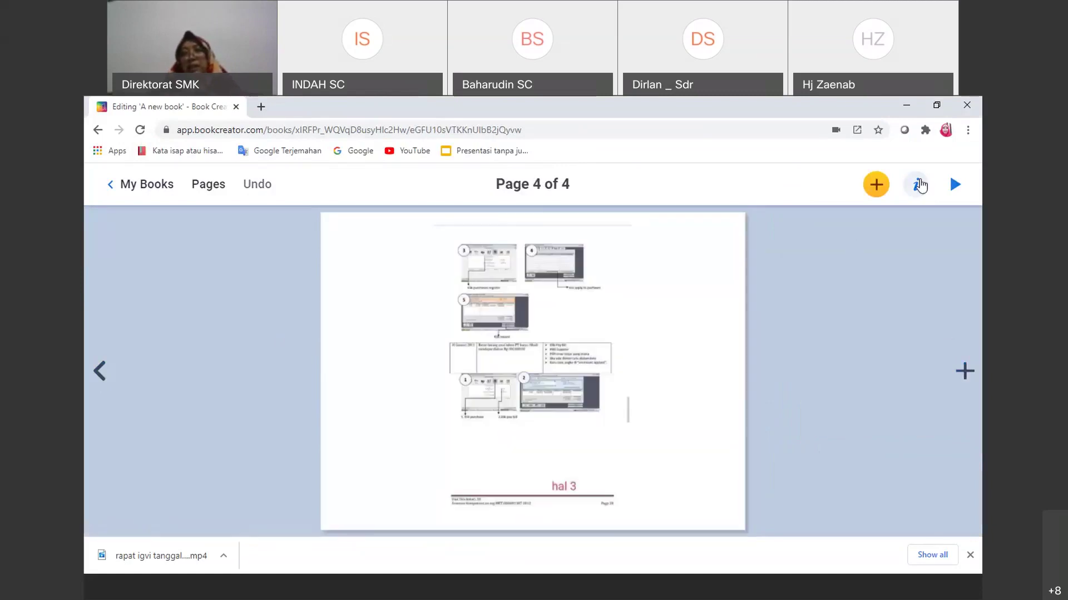
click(919, 185)
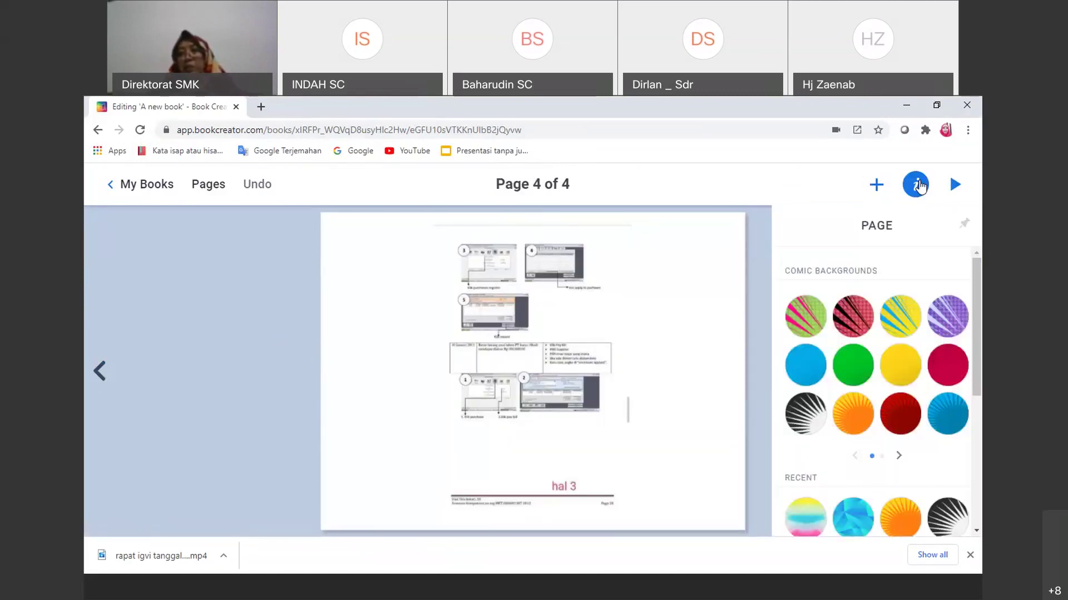
scroll(979, 305, down, 1)
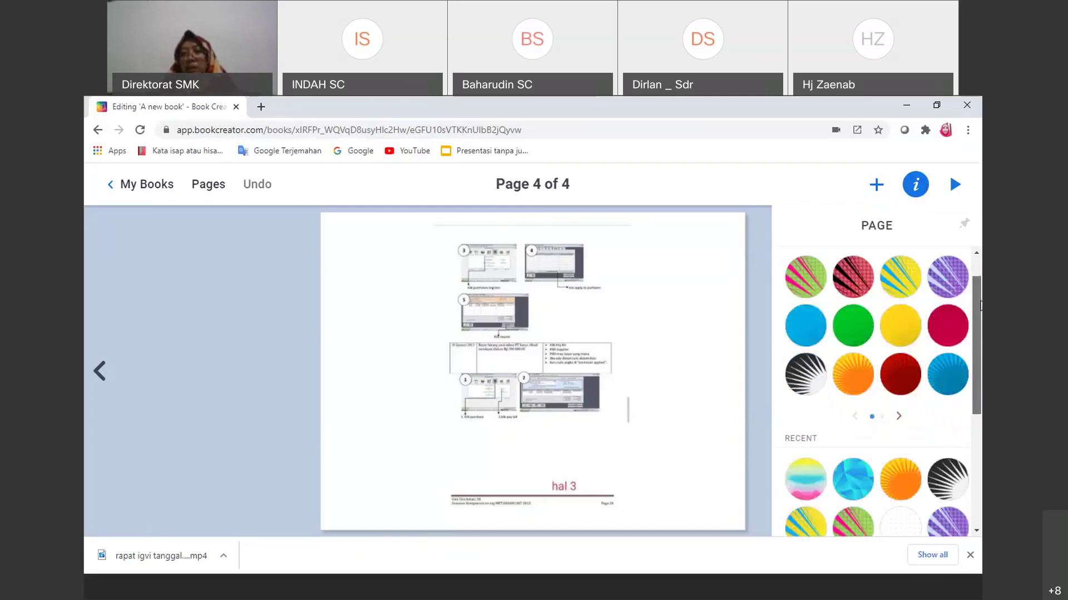
drag(980, 305, 979, 332)
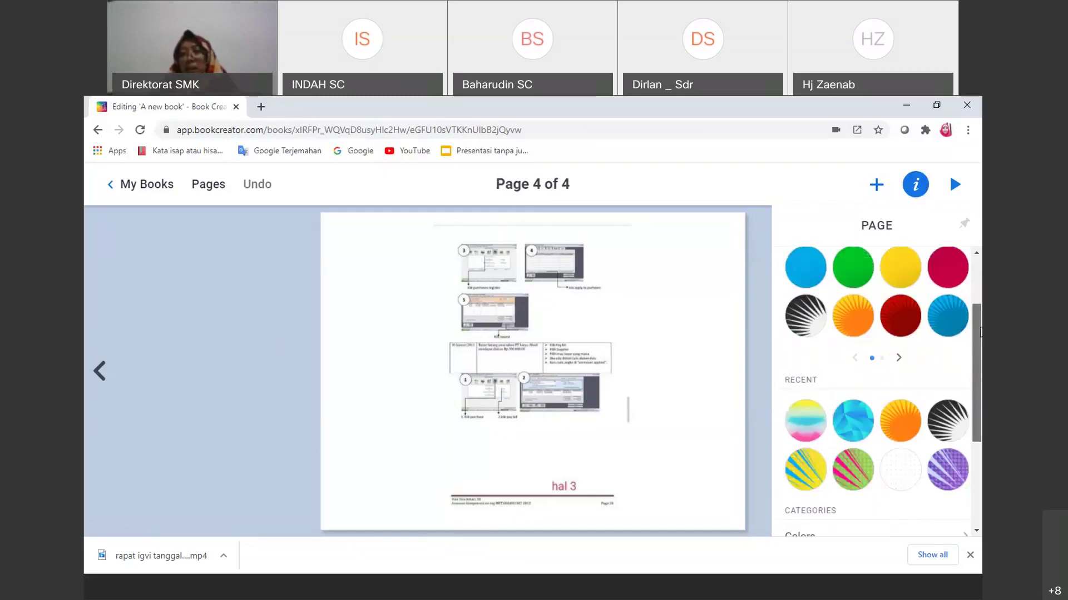
click(950, 452)
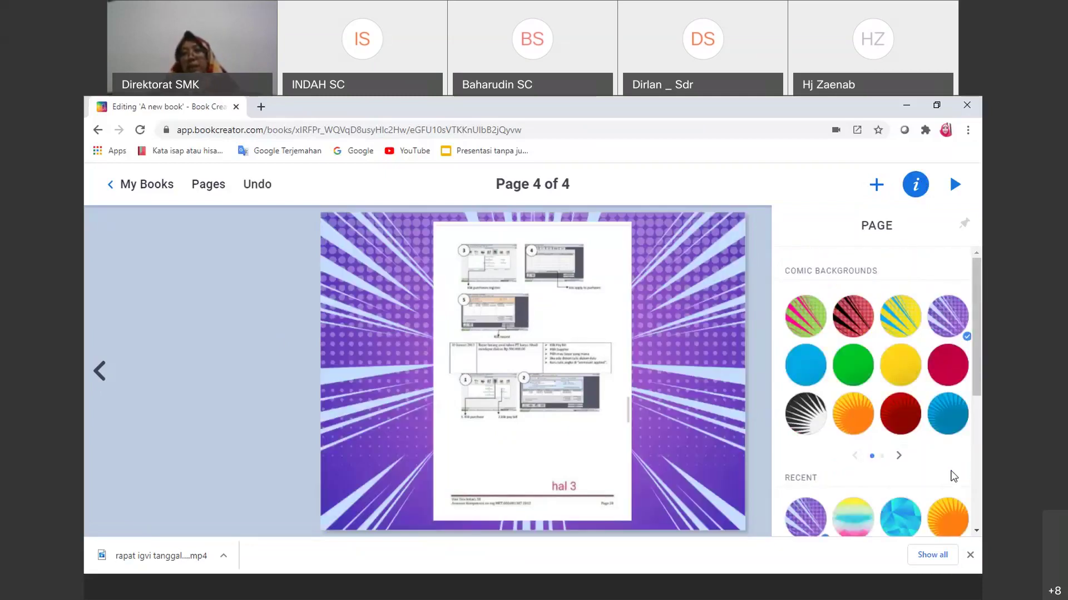
click(877, 189)
click(876, 189)
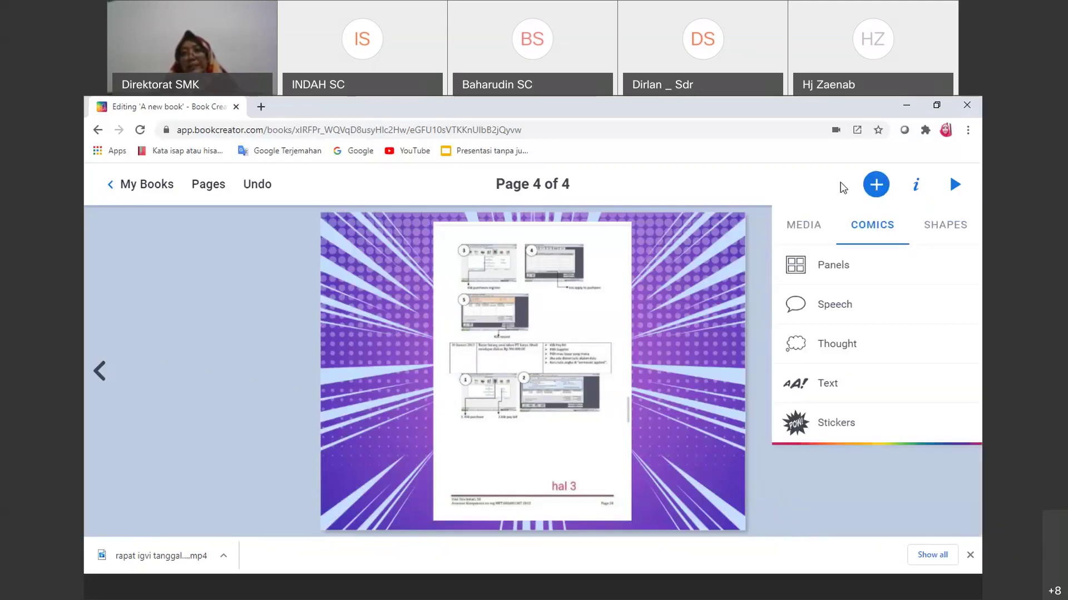
Step: Add a fifth page, record a sound clip of about 10 seconds, play it back and place it on the page
click(888, 185)
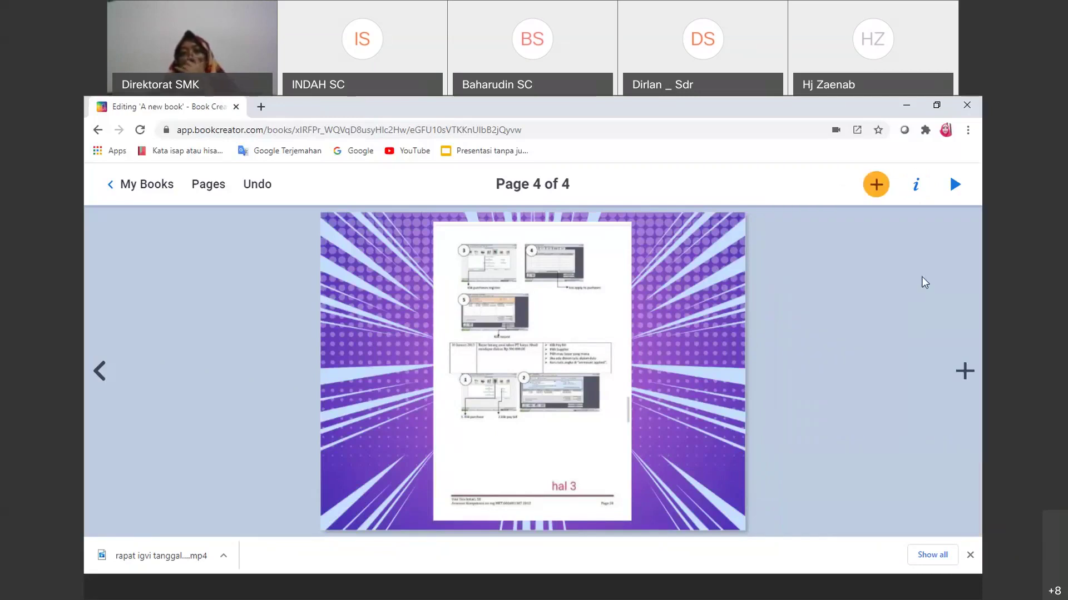
click(968, 372)
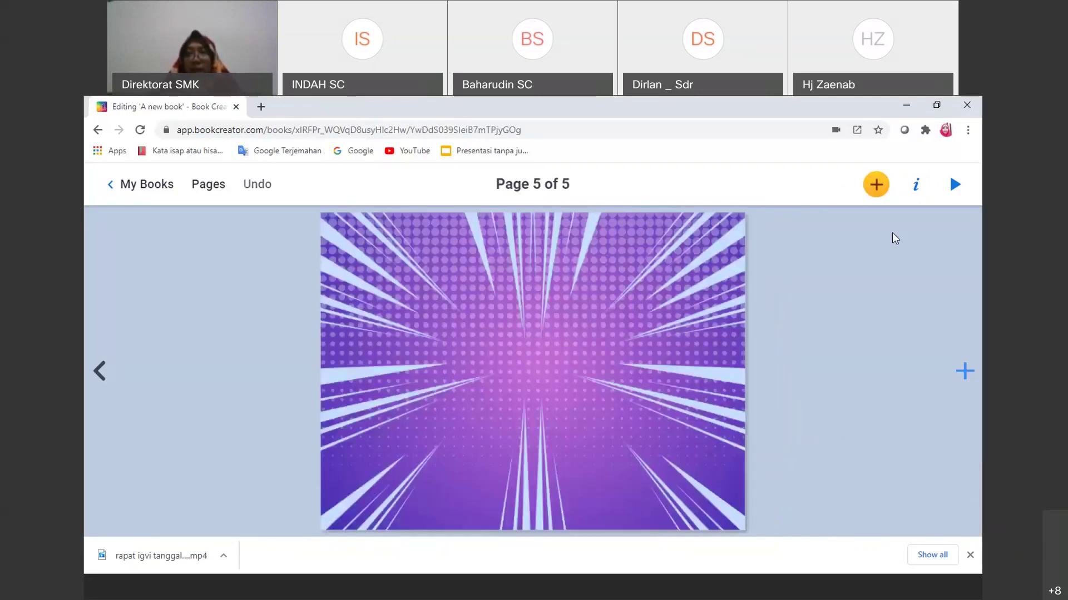
click(876, 189)
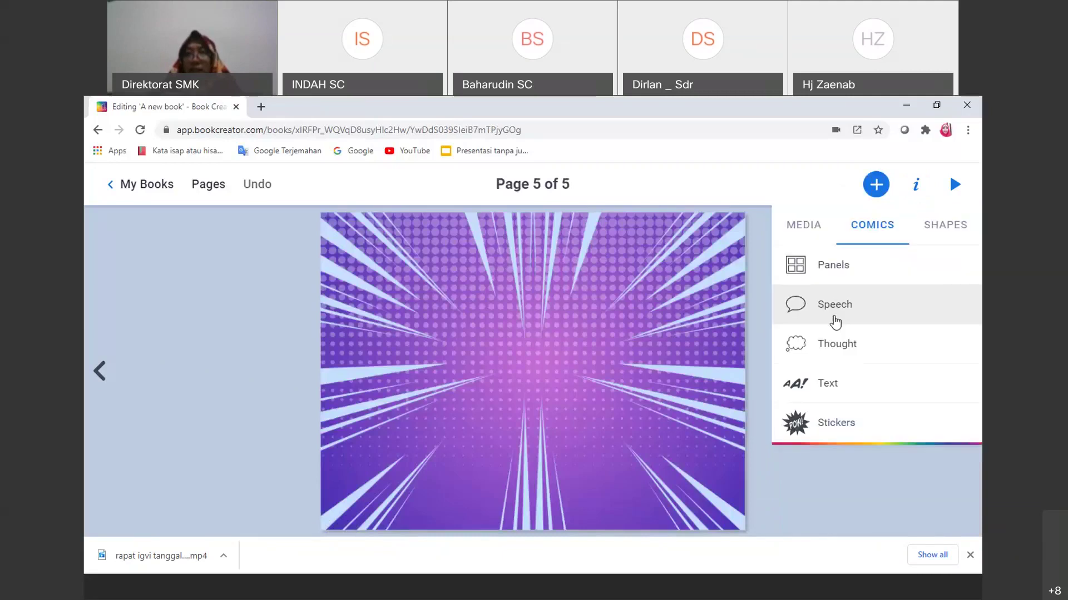
click(821, 228)
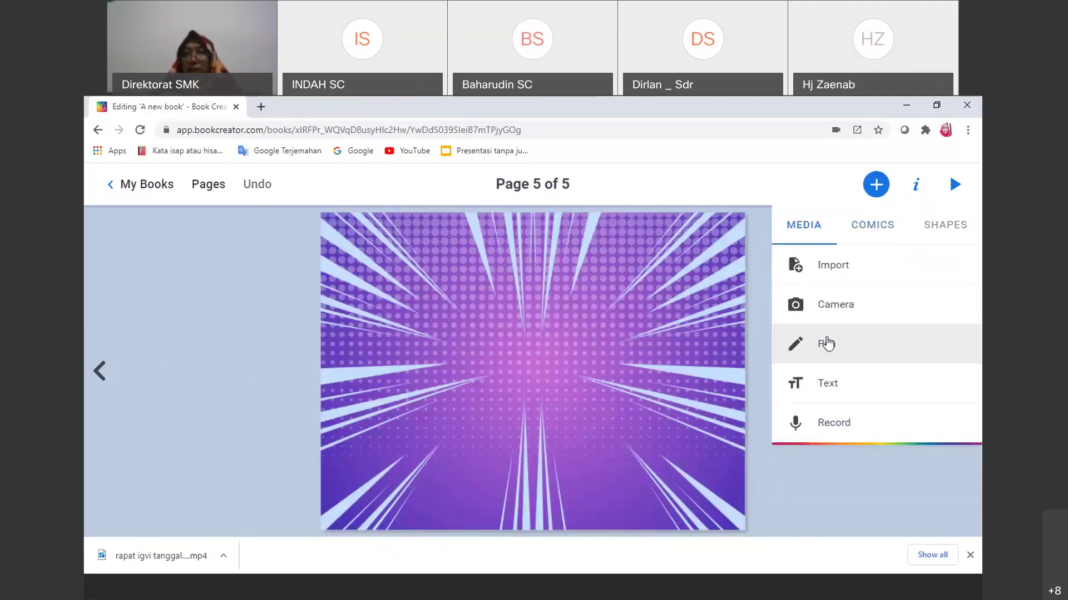
click(836, 423)
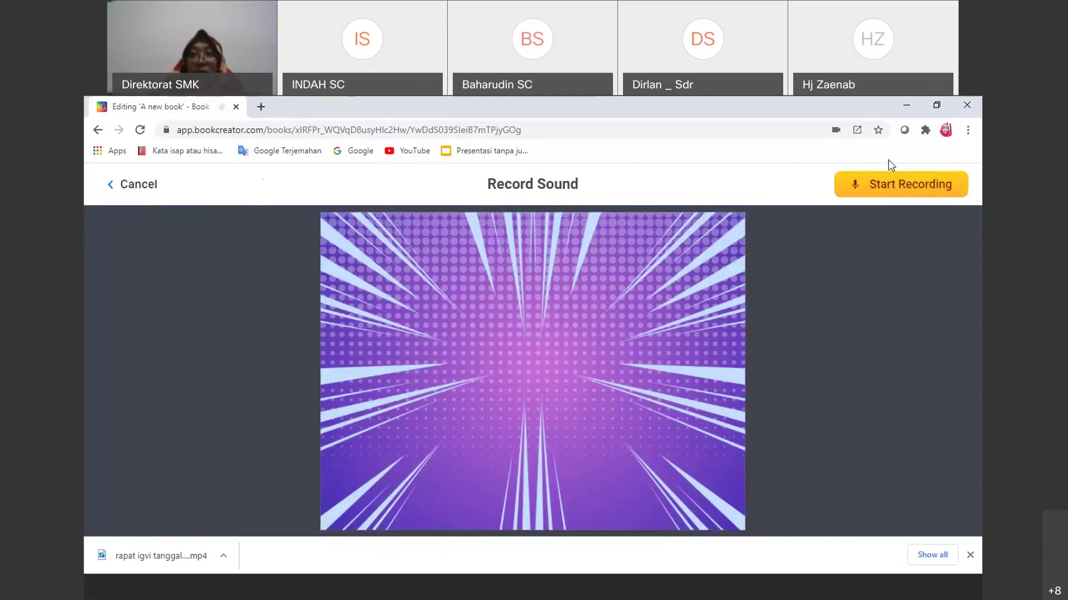
click(889, 186)
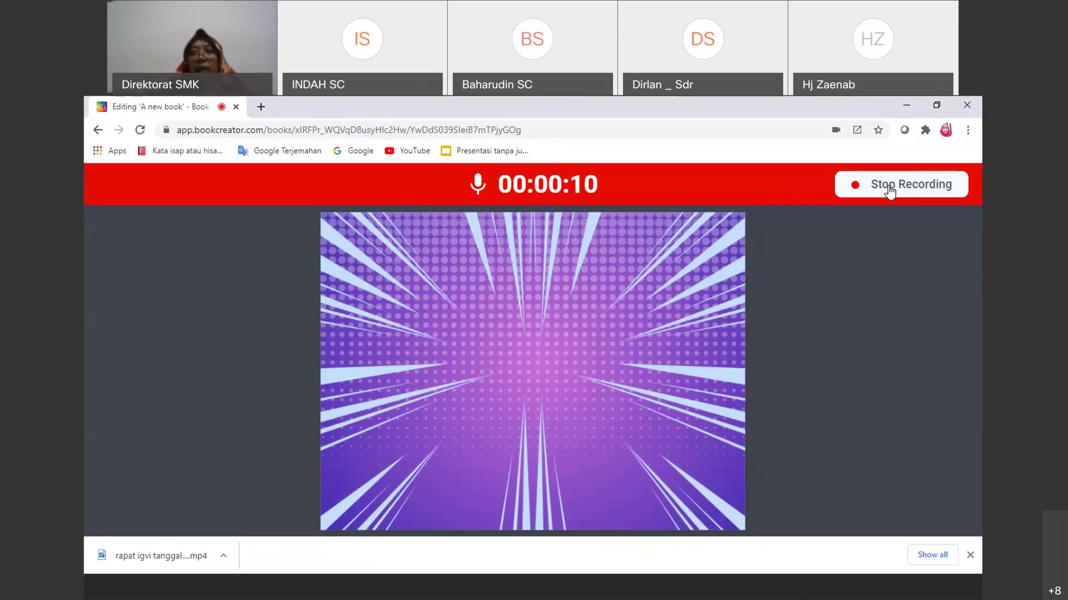
click(890, 190)
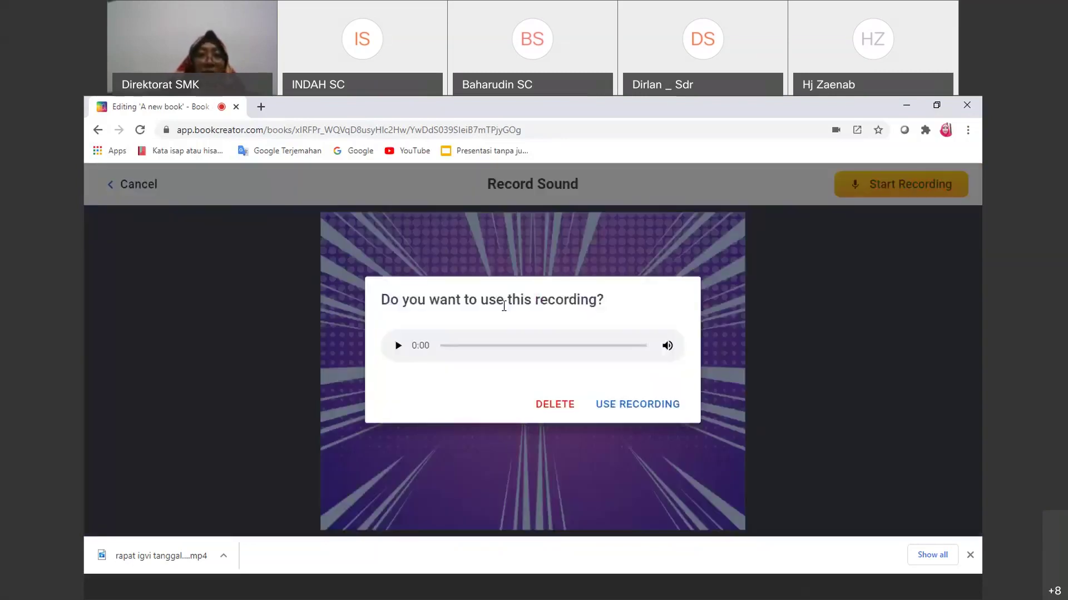
click(396, 346)
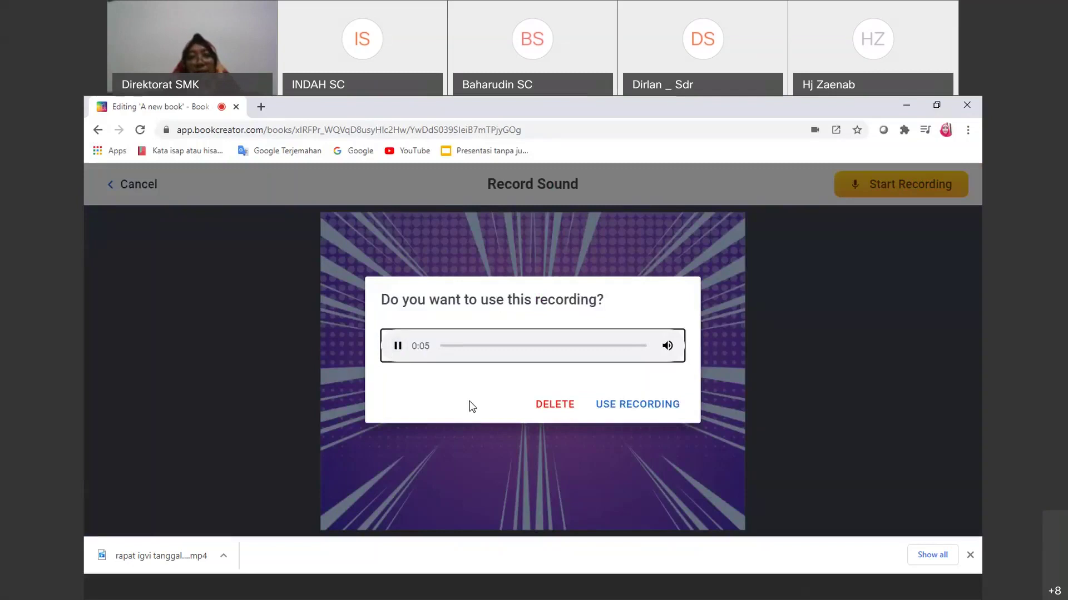
click(637, 406)
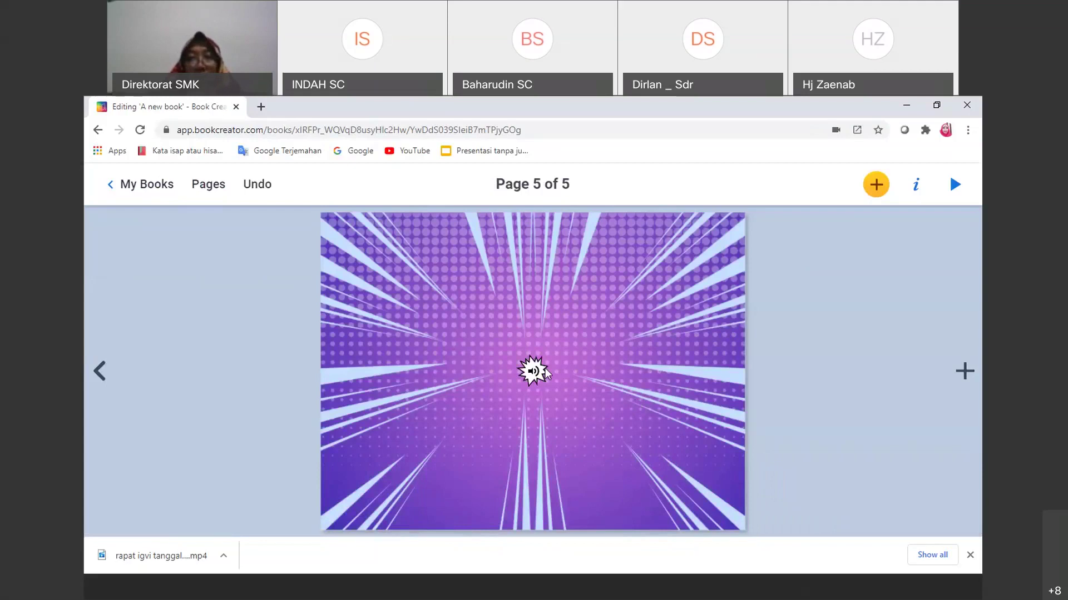
Step: Enlarge the sound icon so that it becomes a large burst in the middle of page 5
click(536, 369)
drag(550, 355, 600, 306)
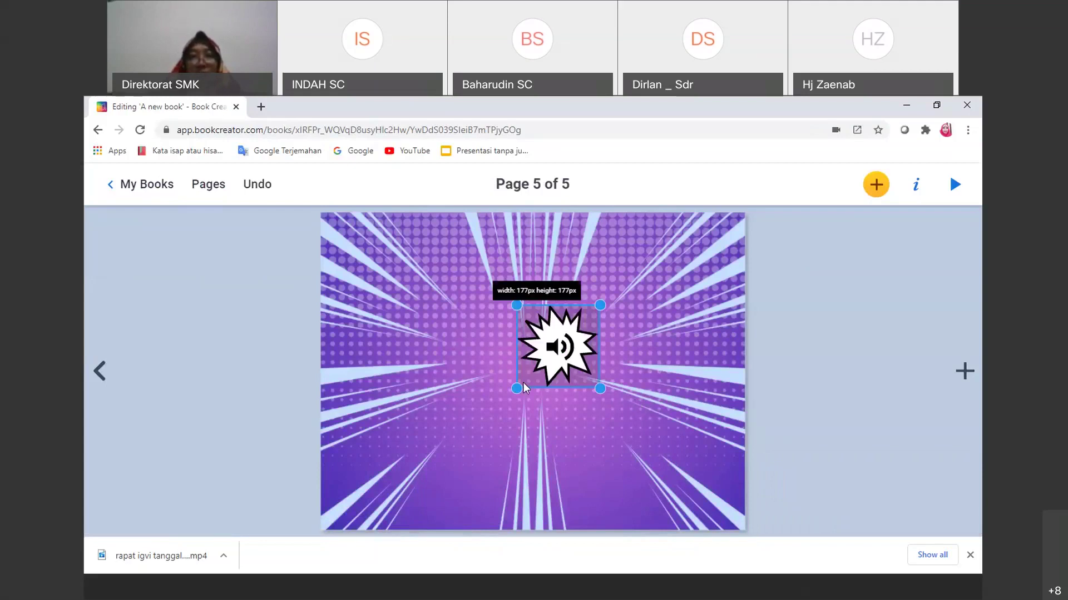
drag(525, 387, 440, 405)
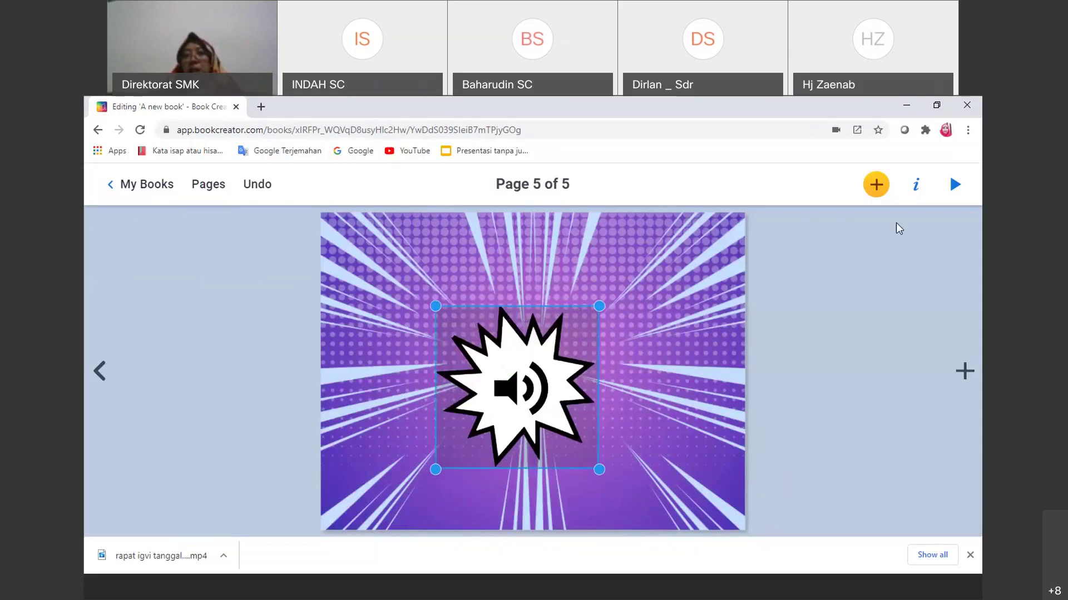
click(915, 185)
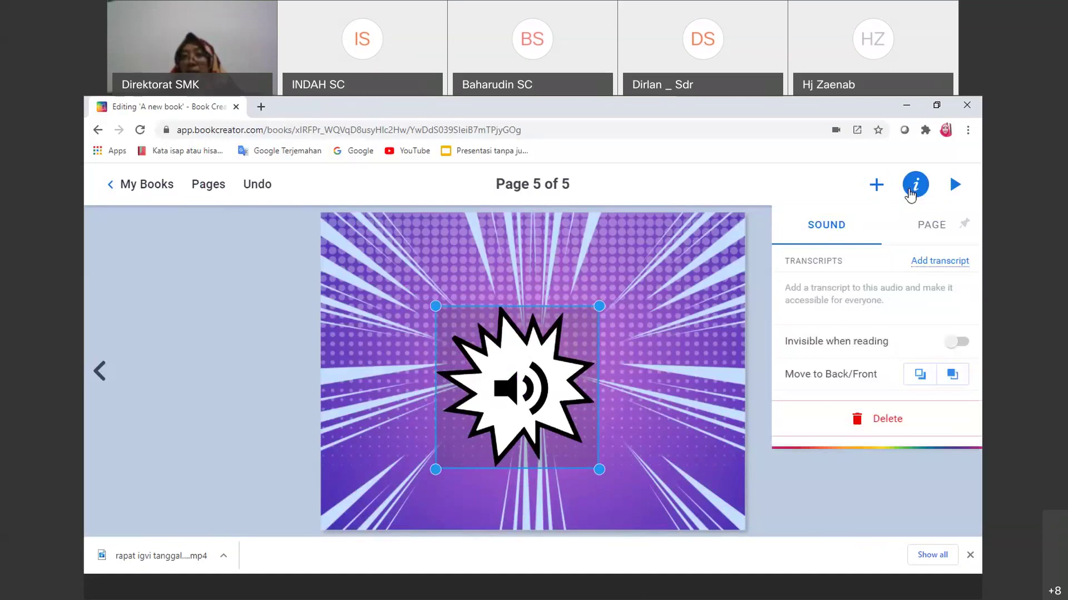
Step: Add a comic speech bubble to page 5 above and right of the sound icon's centre, its tail pointing at the icon
click(877, 185)
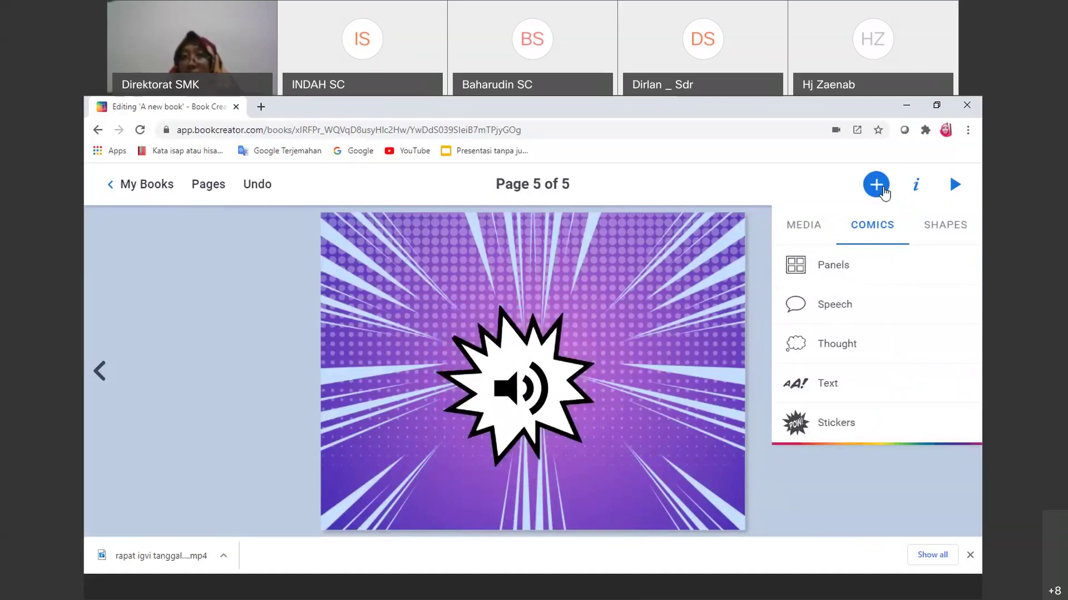
click(827, 308)
drag(590, 362, 650, 304)
Step: Enter "Di dengarkan ya" and "jangan di lewat" on two lines in the speech bubble and enlarge the bubble slightly
click(617, 310)
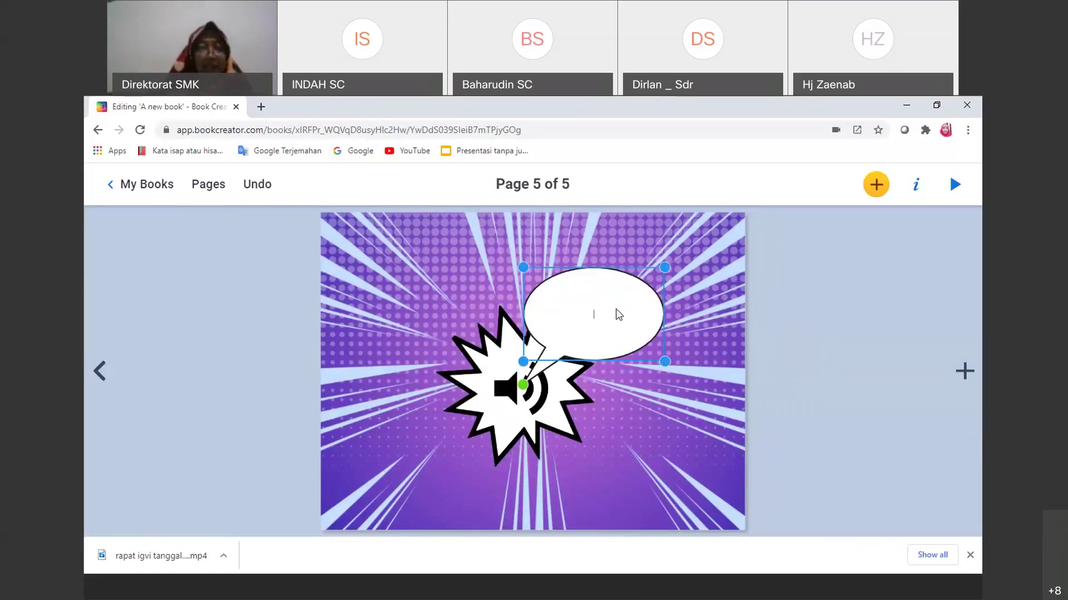
text(Di dengark)
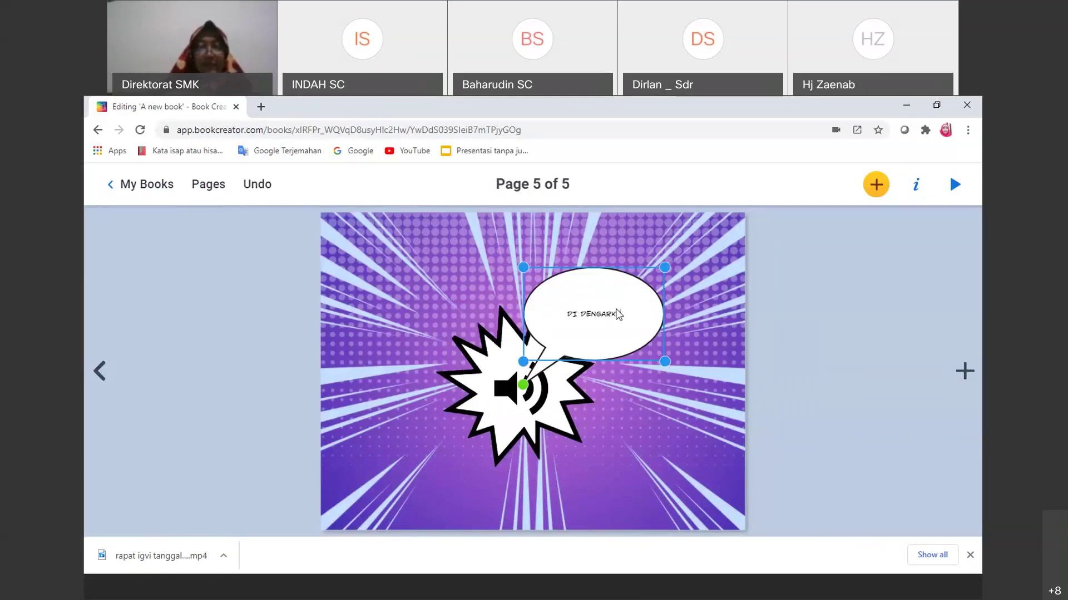
text(an ya)
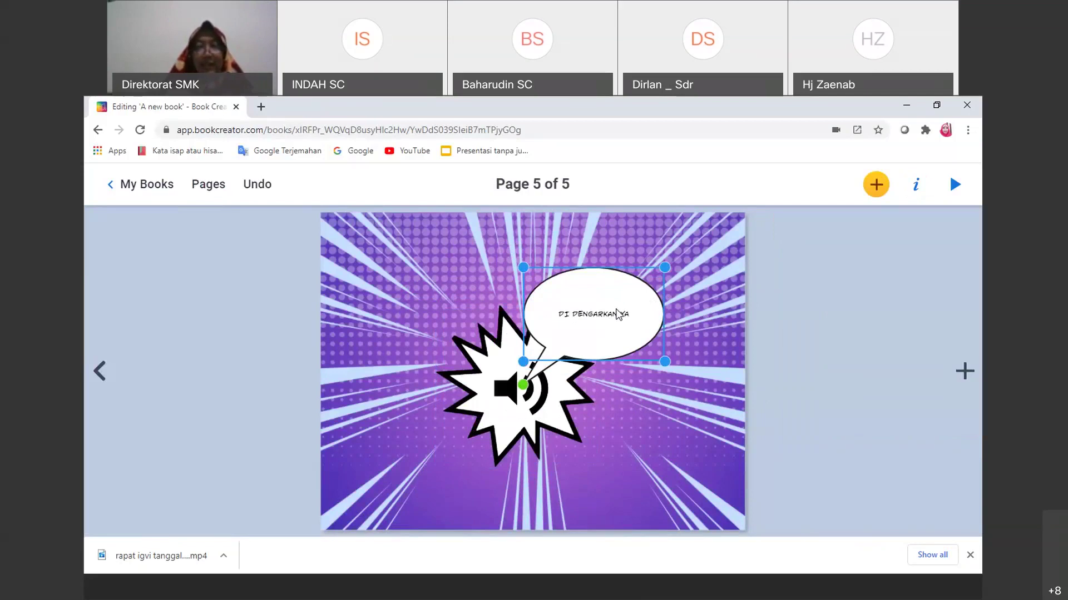
text(JANGAN )
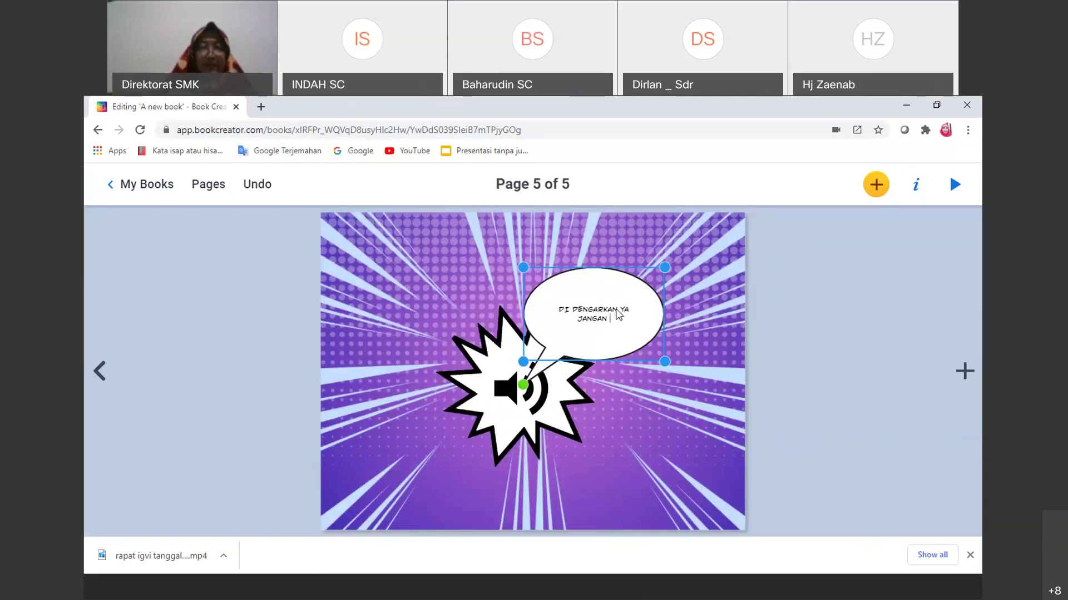
text(DI LEWAT)
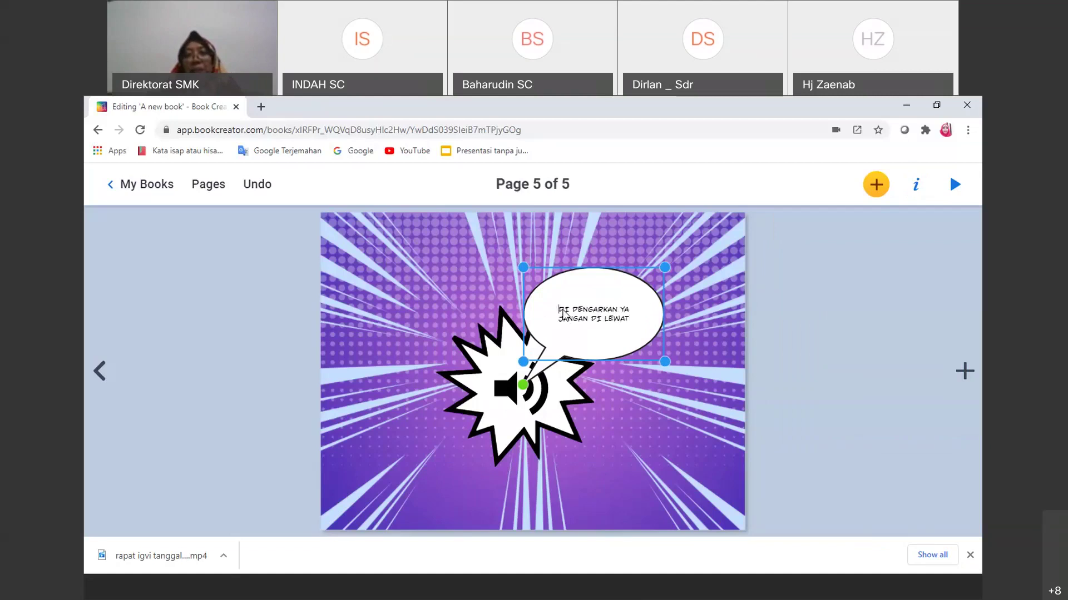
drag(665, 362, 672, 371)
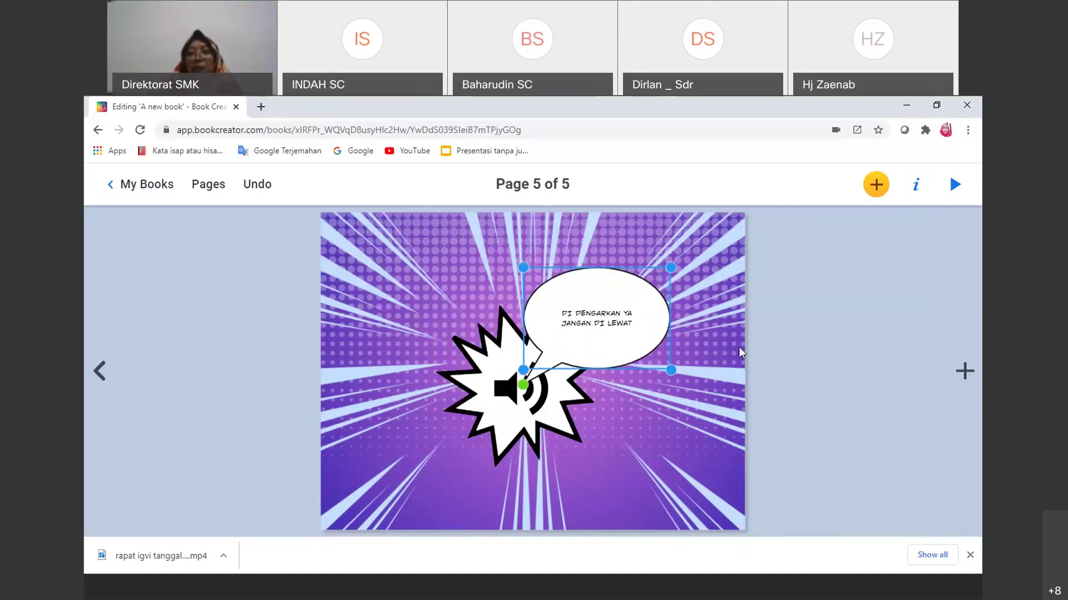
Step: Add a sixth page and import the video file MEMPROSES TRANSAKSI PEMBELIAN DL MYOB from the data ebook folder onto it
click(965, 372)
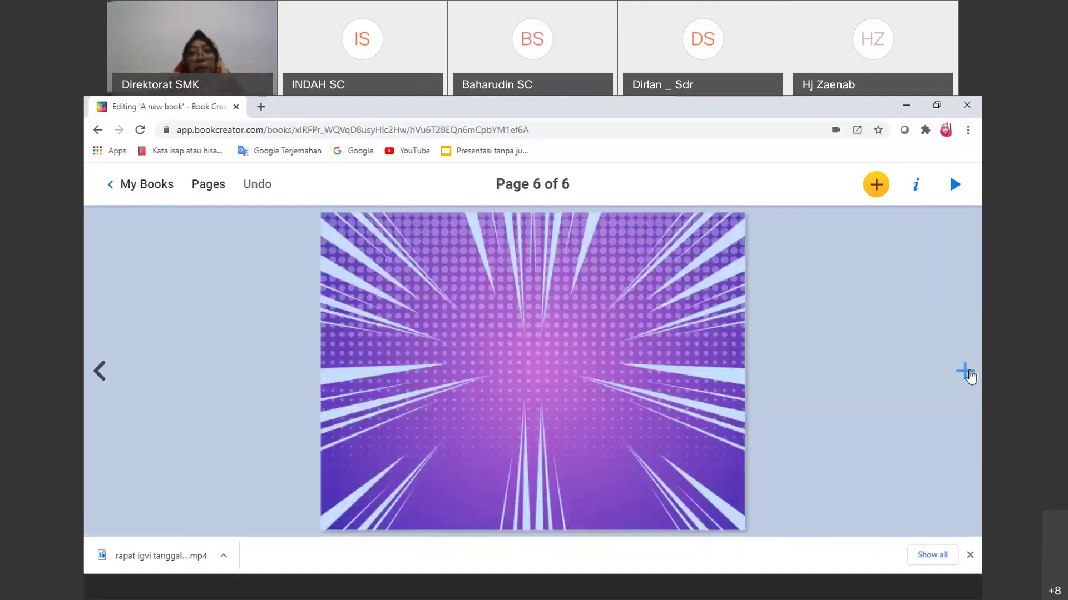
click(876, 189)
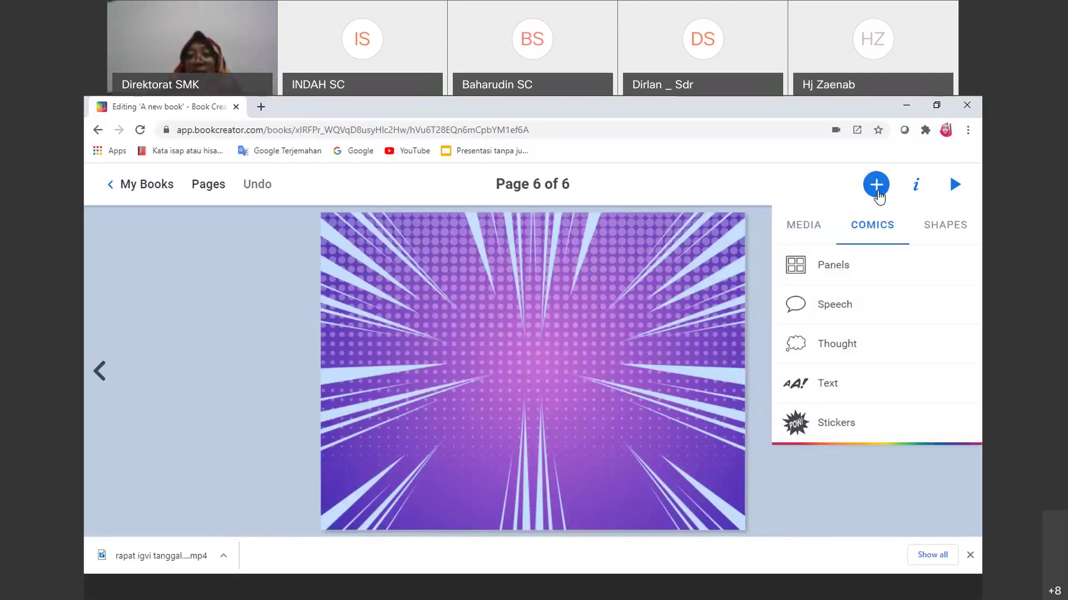
click(808, 234)
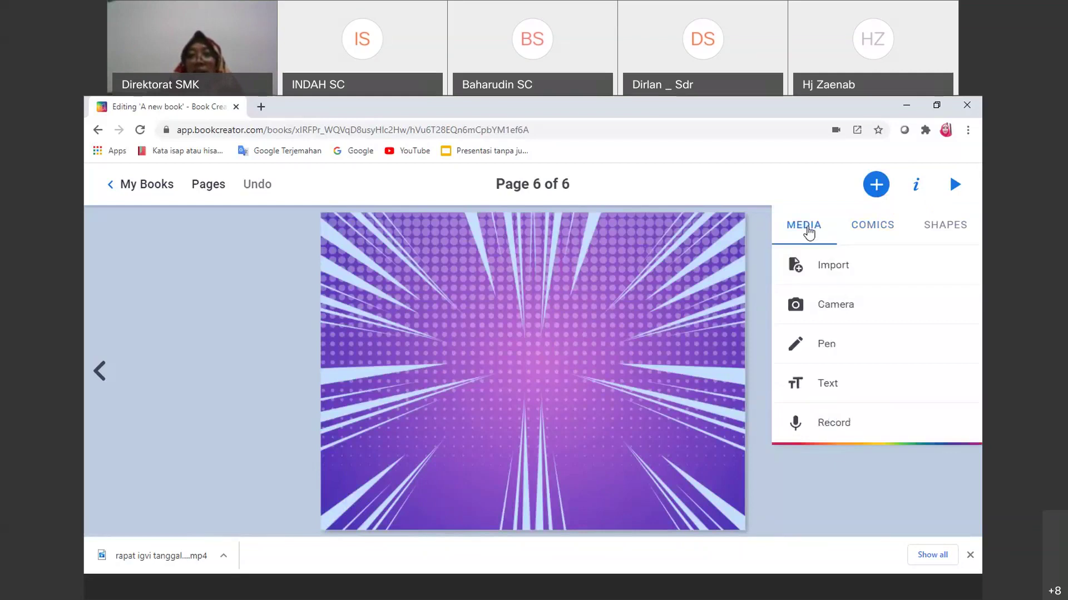
click(822, 265)
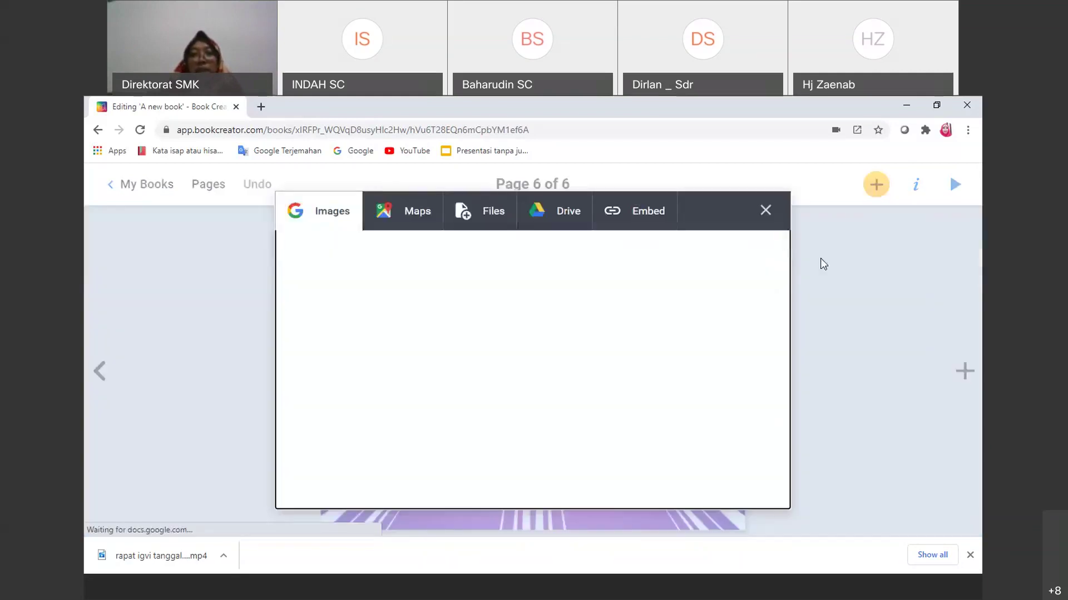
click(502, 218)
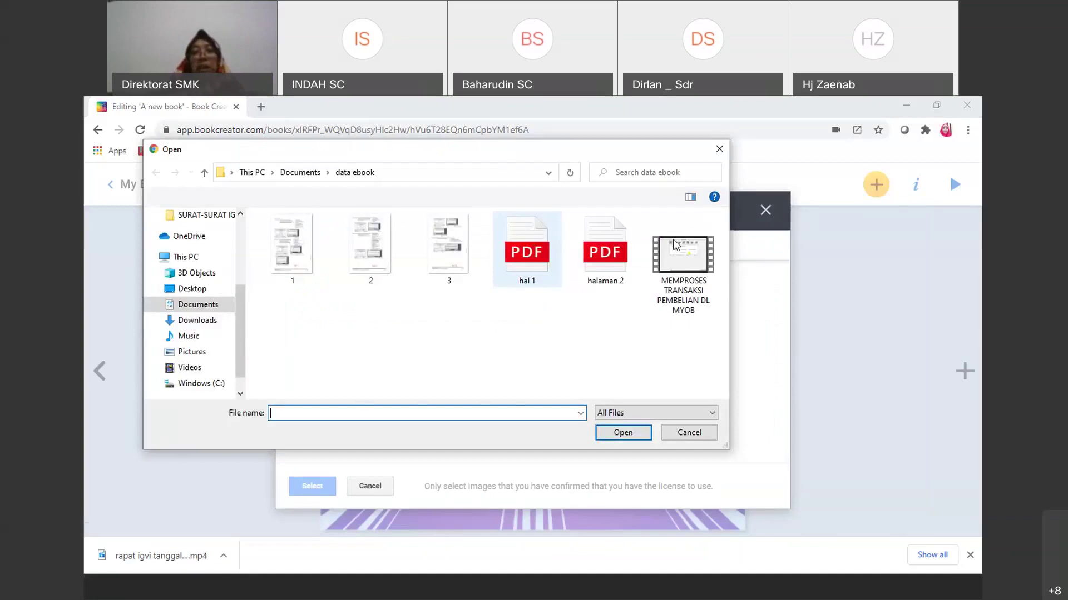
click(674, 246)
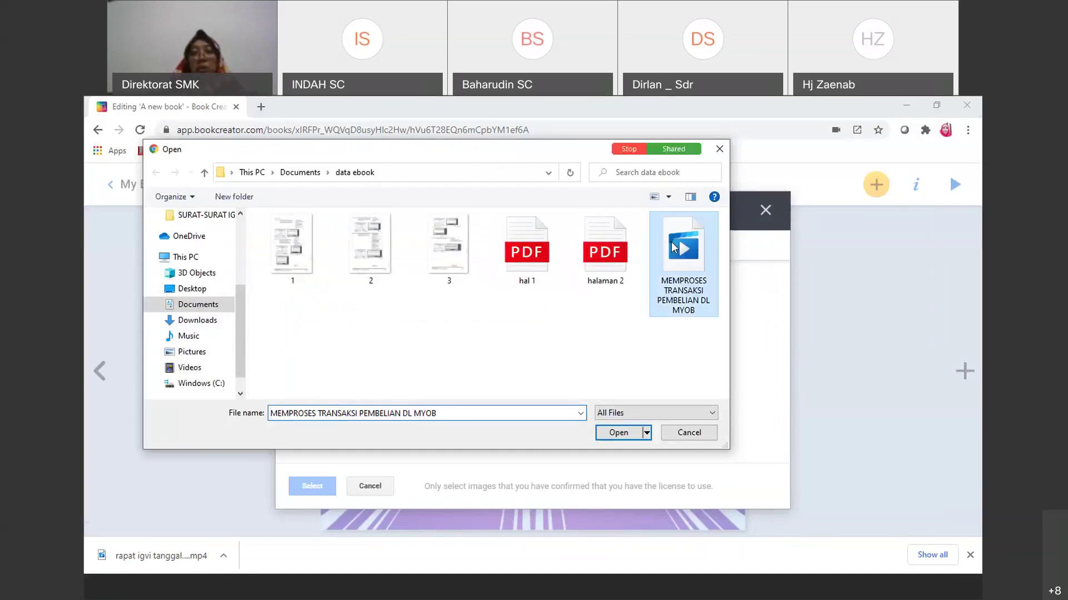
click(617, 433)
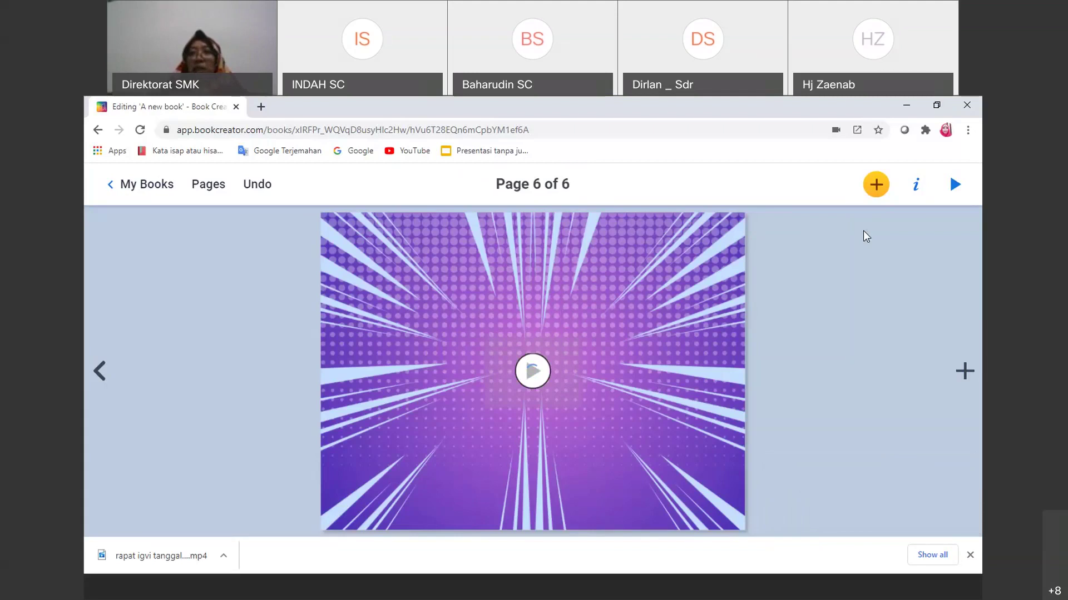
Step: Add a comic thought bubble to page 6, placed above the video with its trail leading to the play symbol
click(913, 186)
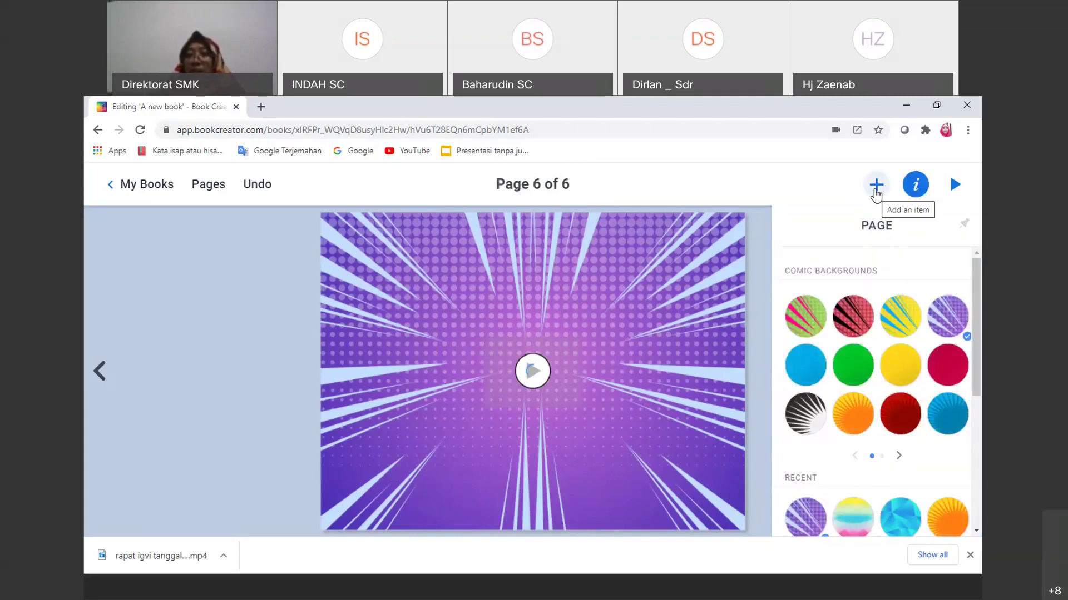
click(876, 190)
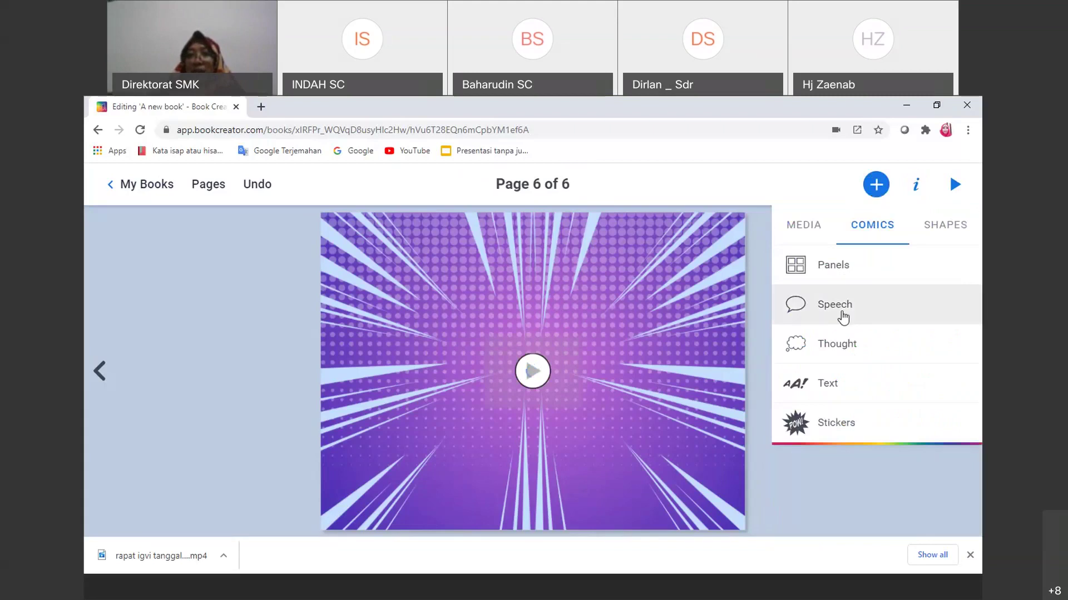
click(838, 339)
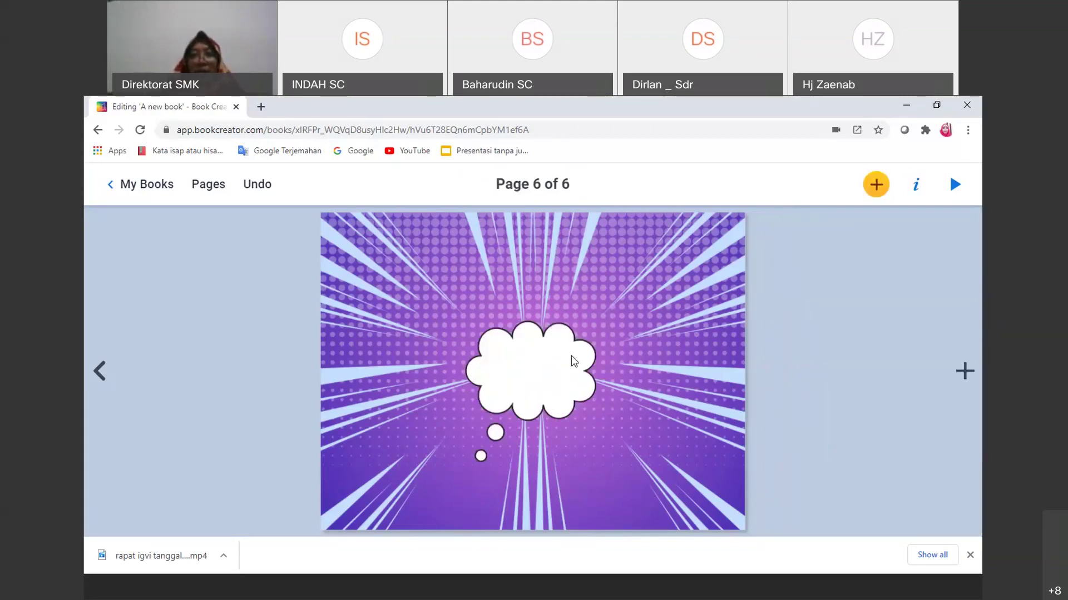
drag(572, 355, 592, 342)
drag(707, 272, 695, 222)
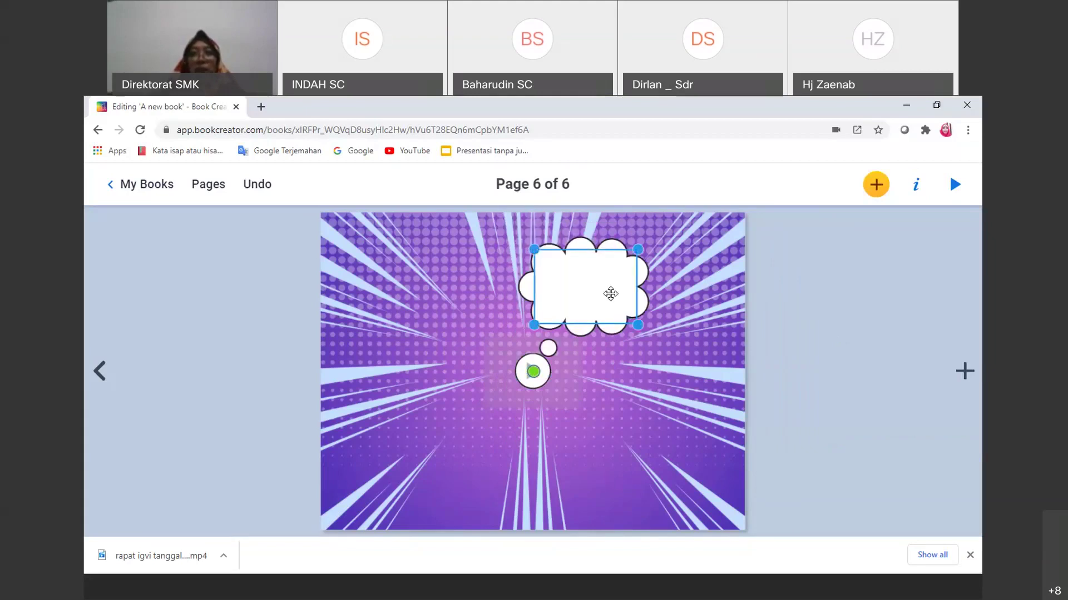
Step: Enter "SILAHKAN", "DI TONTON VIDEO" and "INI" on three lines in the thought bubble
click(598, 294)
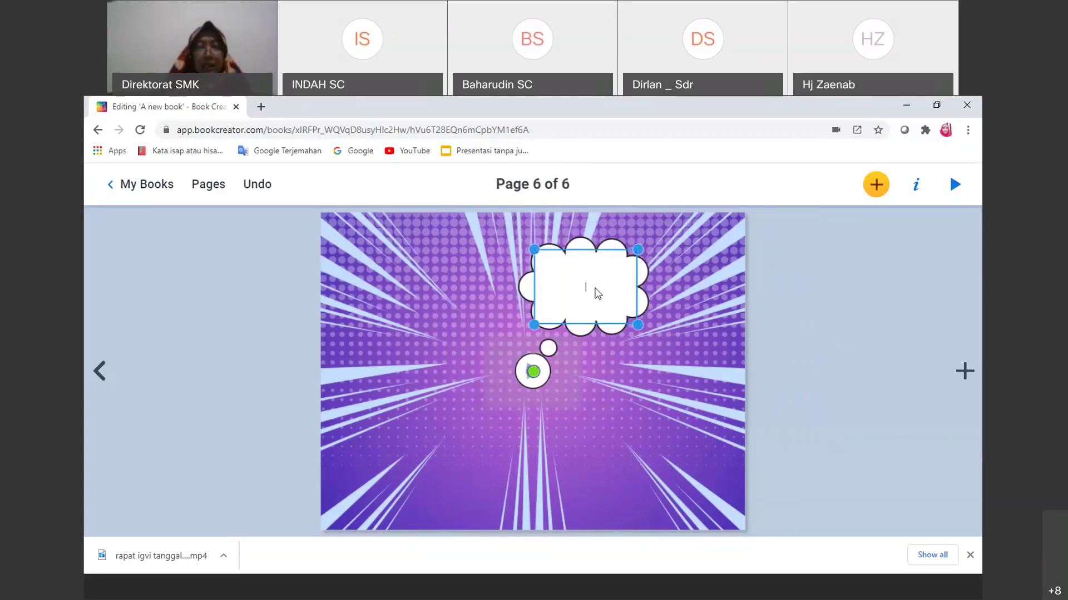
text(SILAHKAN)
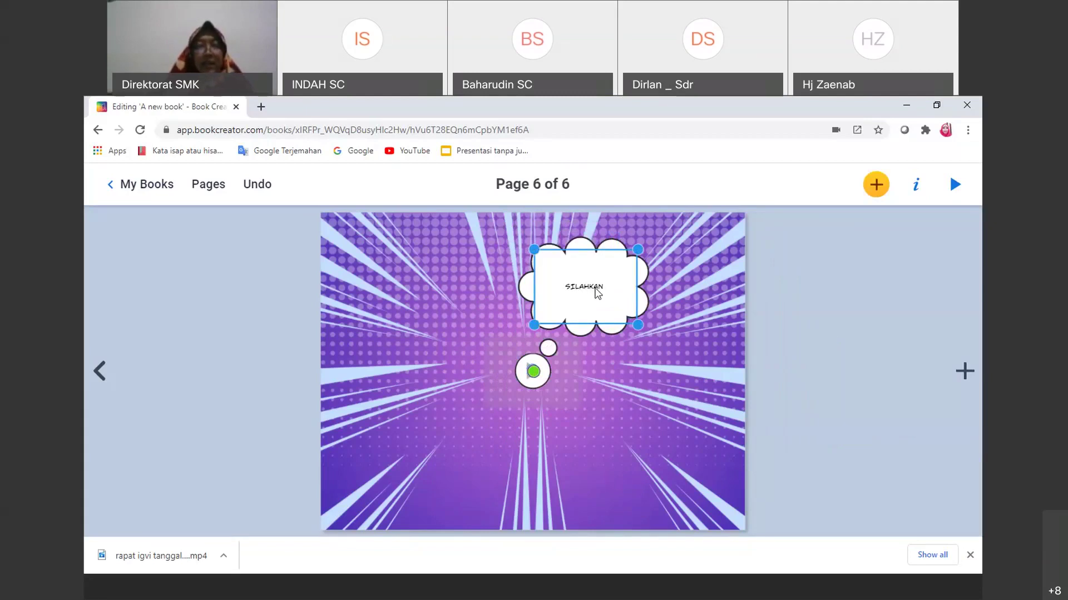
key(Return)
text(DI TONTON VIDEO)
key(Return)
text(INI)
click(607, 405)
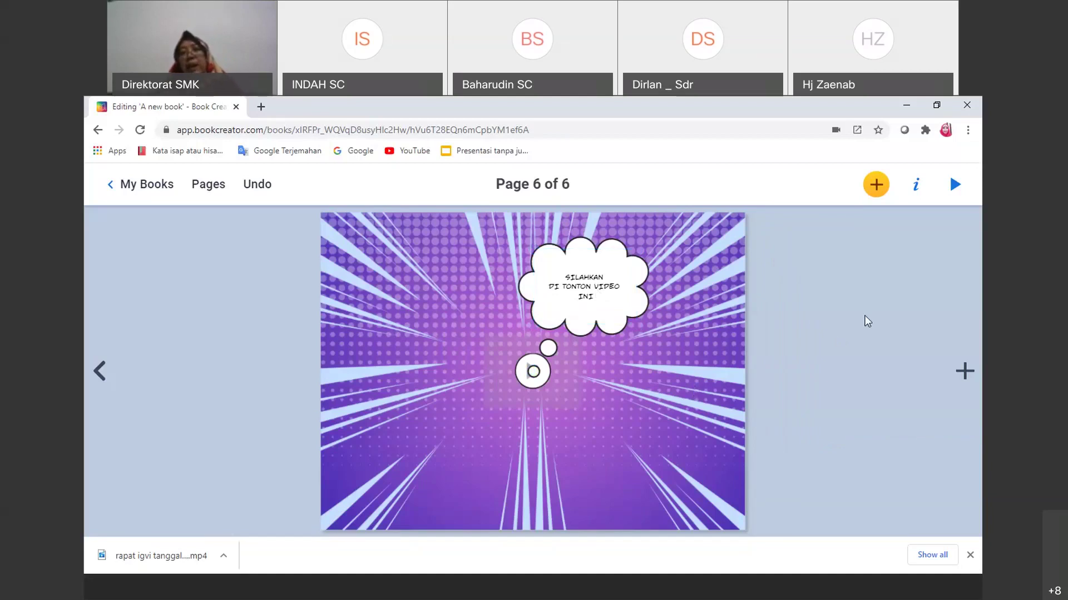
Step: Preview the book, returning to the cover and paging forward through every spread to the last page
click(955, 185)
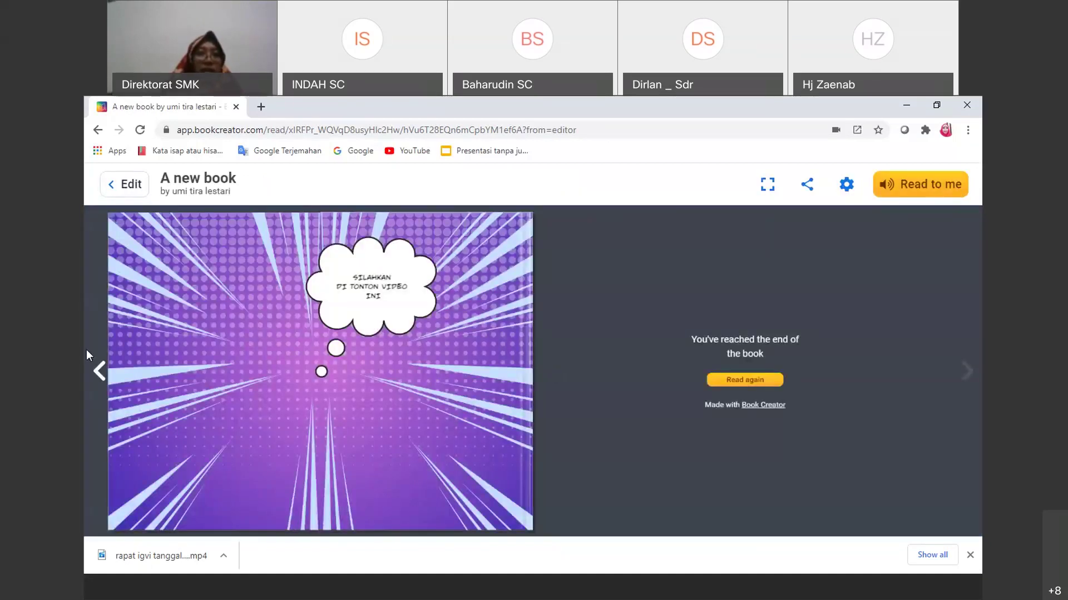
click(99, 369)
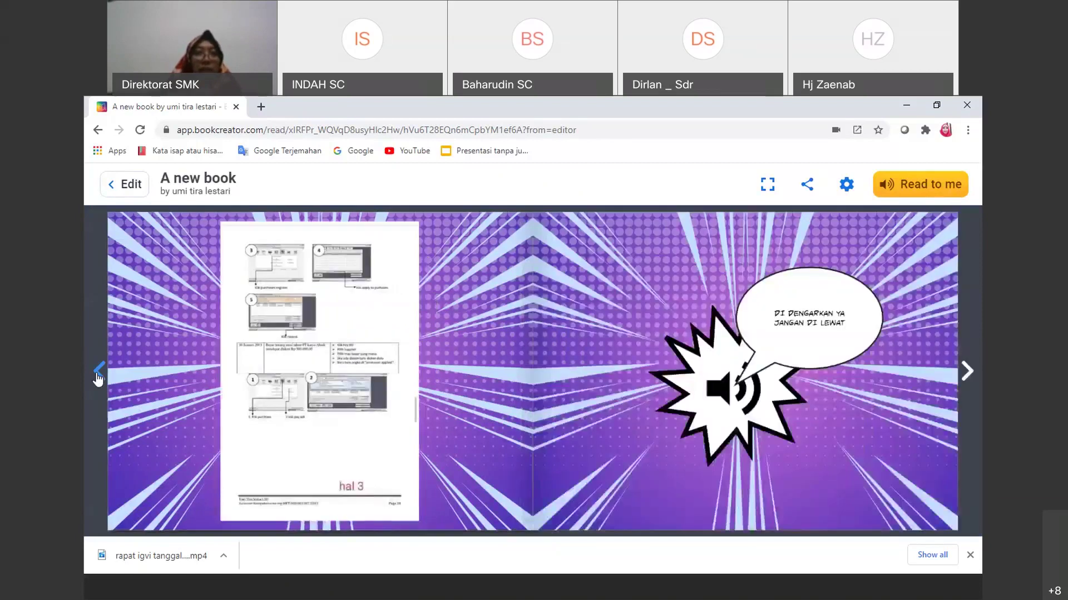
click(98, 370)
click(98, 369)
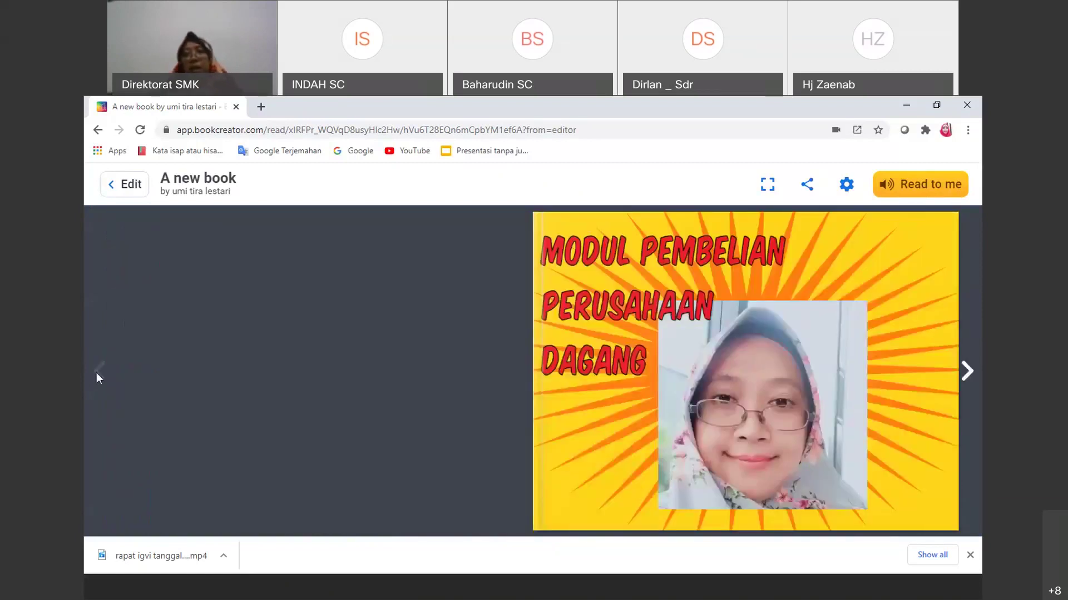
click(967, 371)
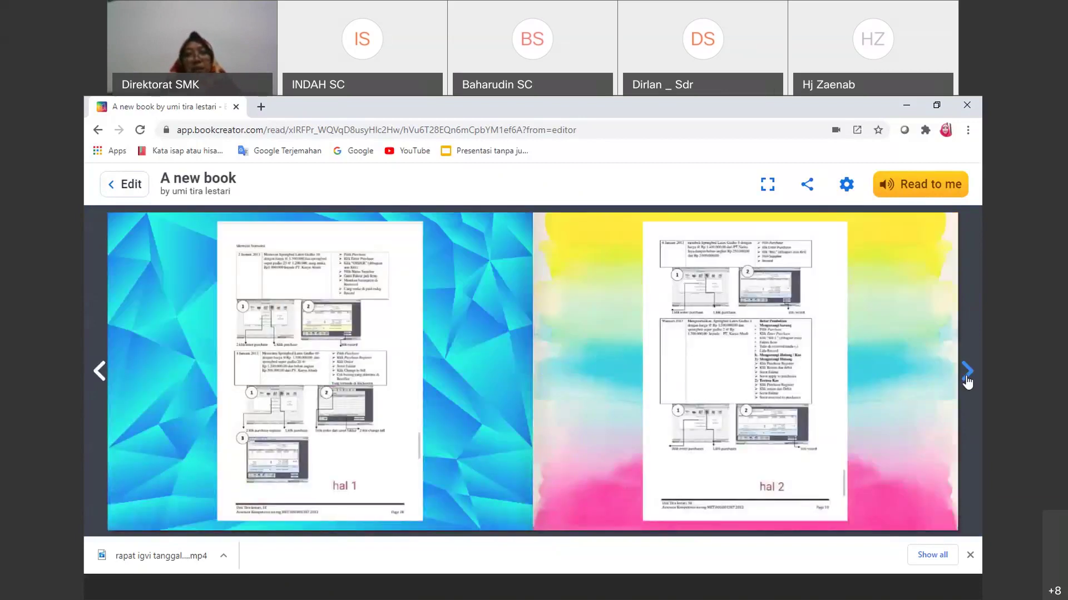
click(966, 376)
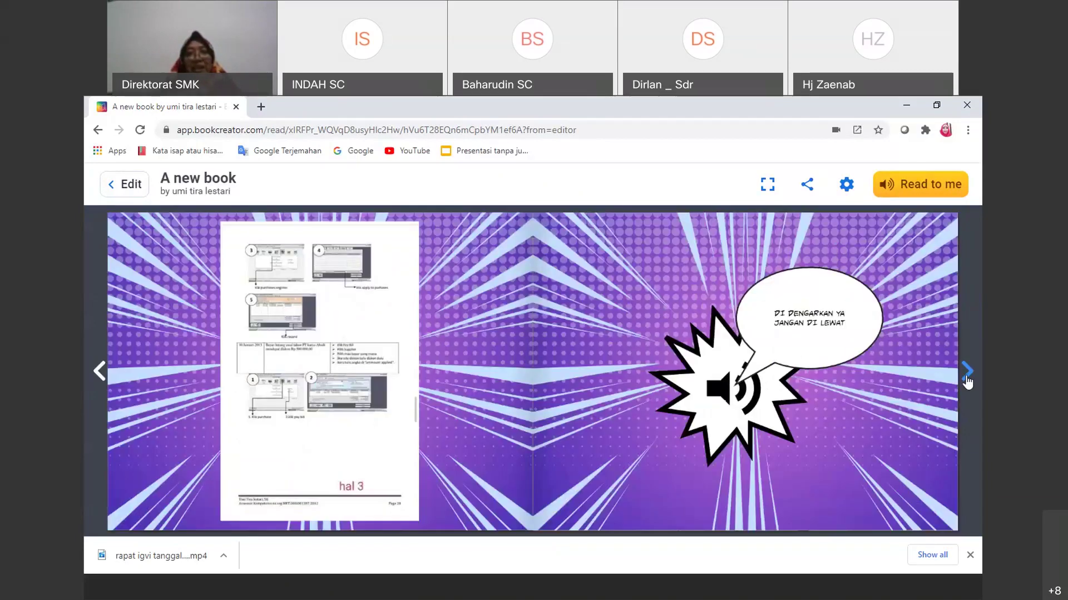
click(966, 377)
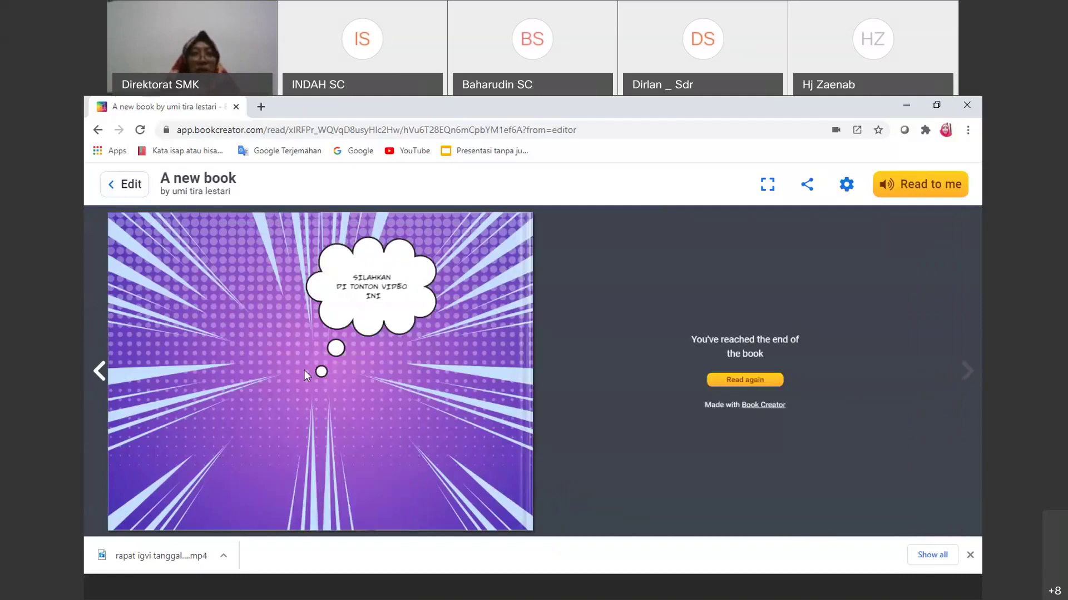
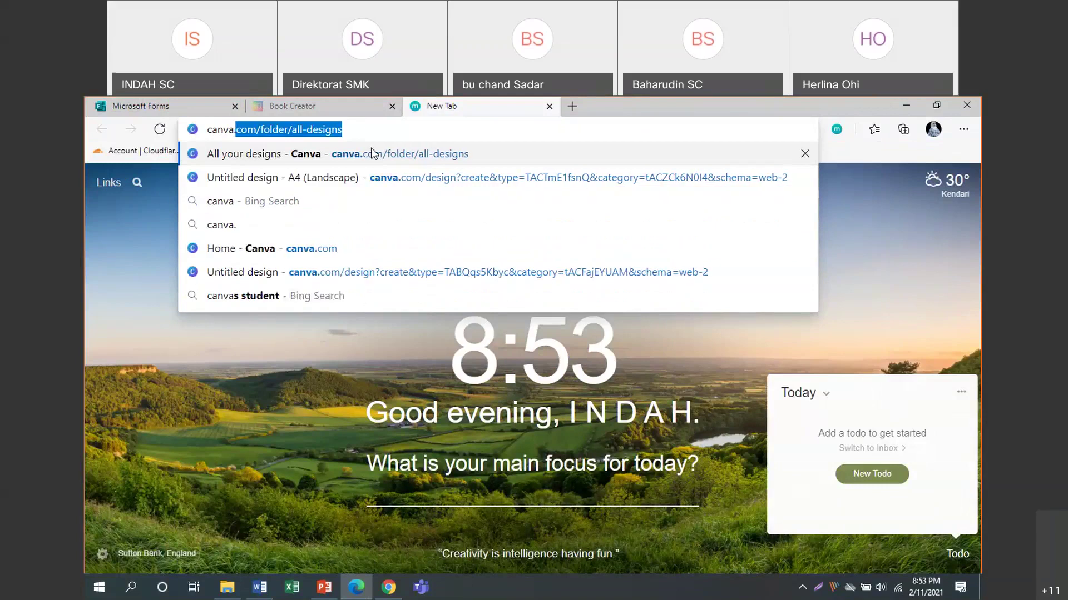
Step: Open the Canva designs page at canva.com/folder/all-designs in the new browser tab
text(com)
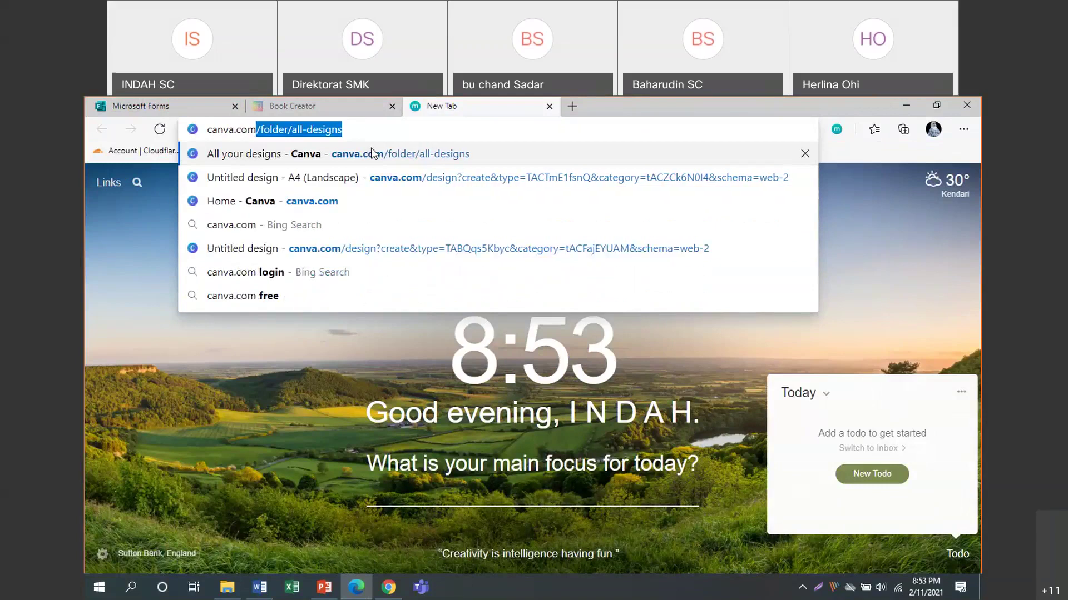
key(Return)
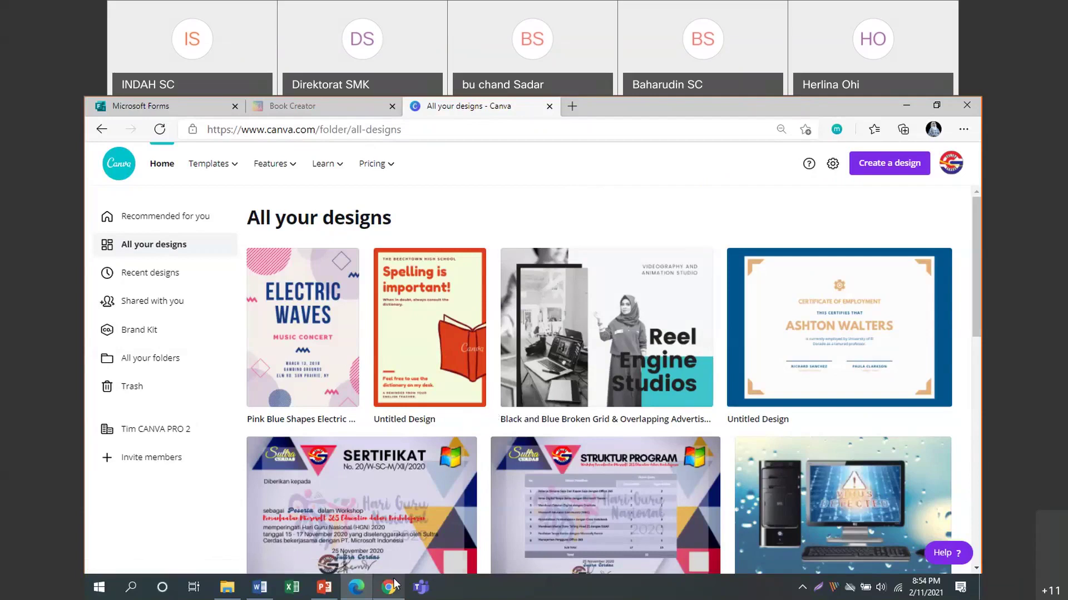
Step: Switch to Chrome, open an incognito window and load canva.com in it
mouse_move(395, 584)
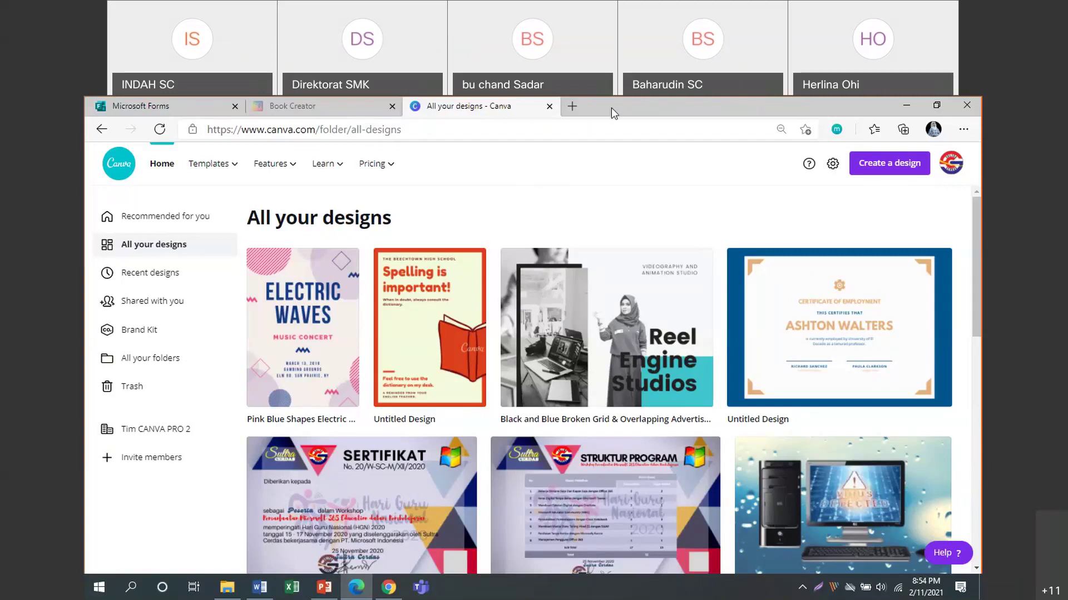
click(390, 587)
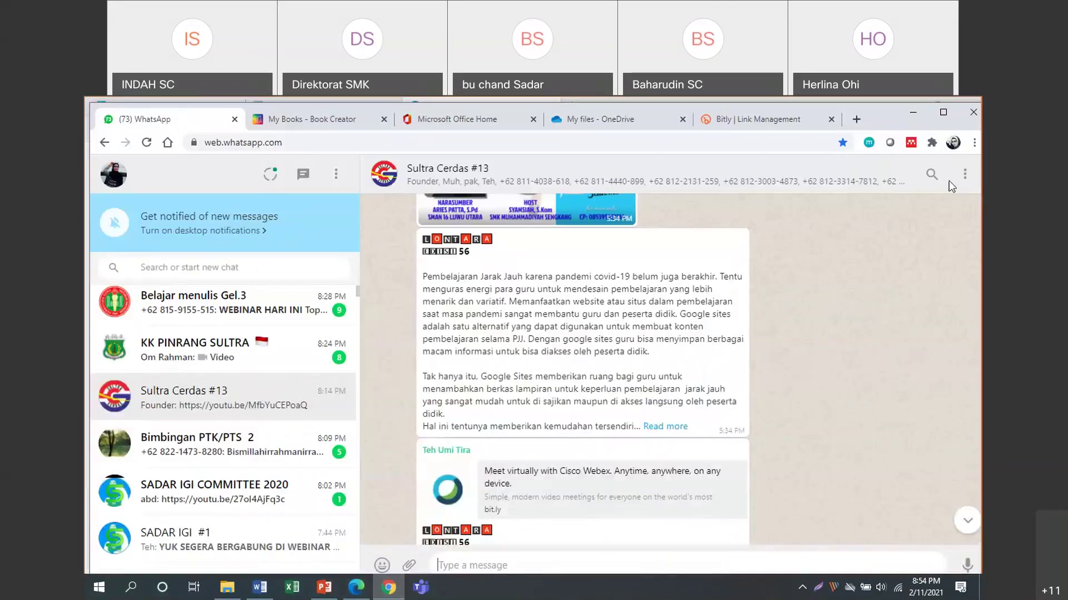
click(975, 142)
click(878, 192)
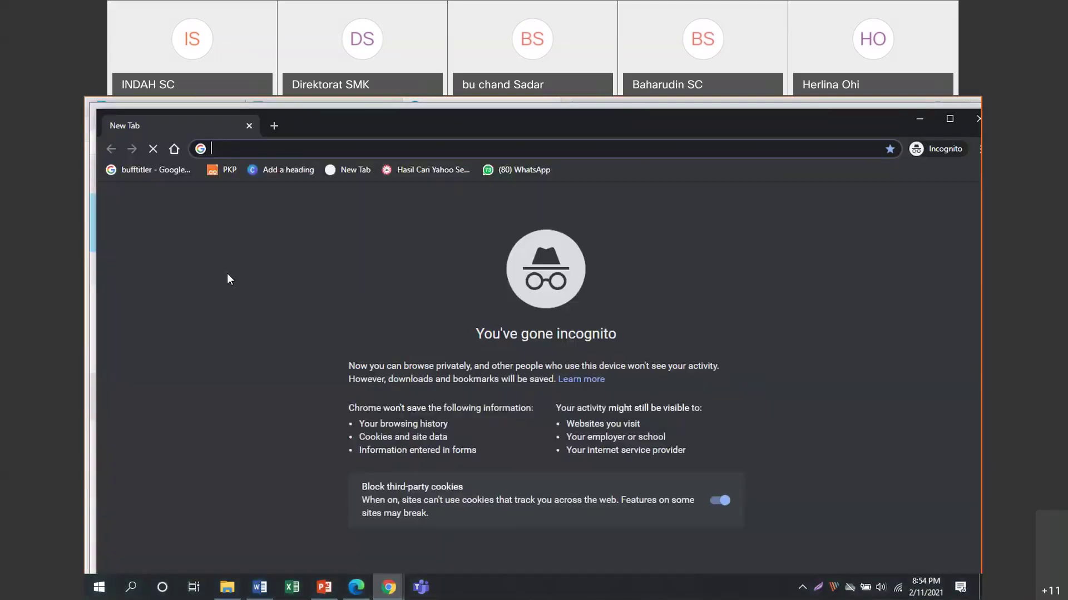
text(canva.com)
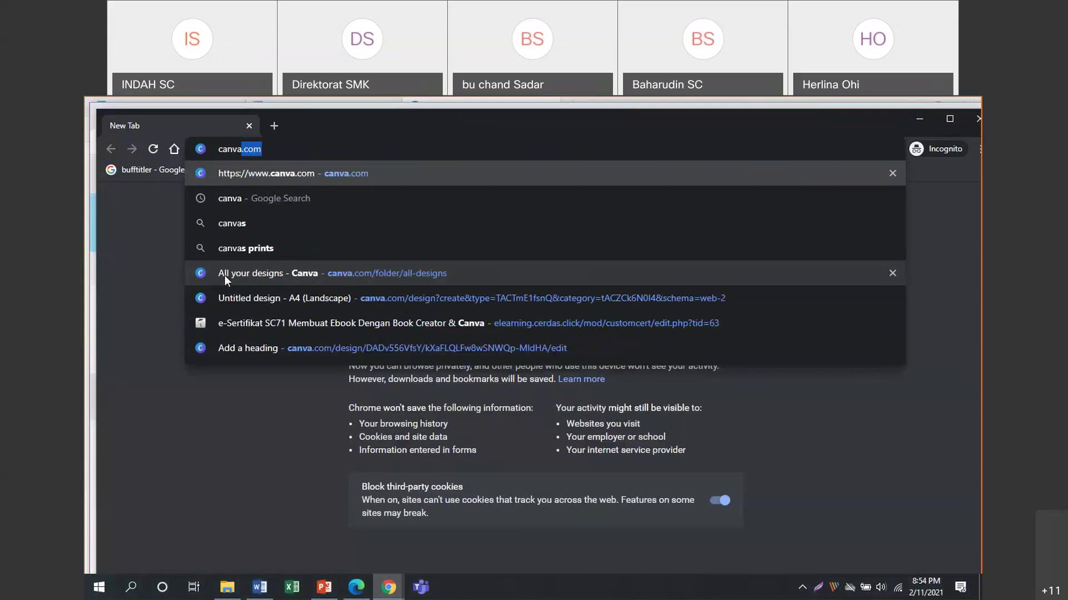
key(Return)
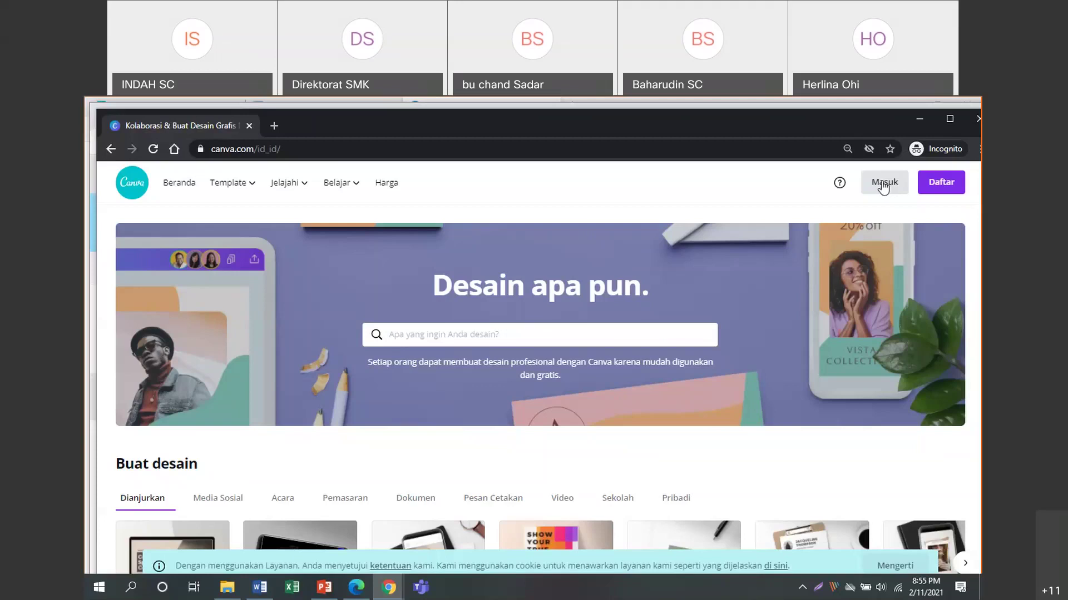
Step: Start the Canva sign-up with a Google account to view the Google login form
click(947, 187)
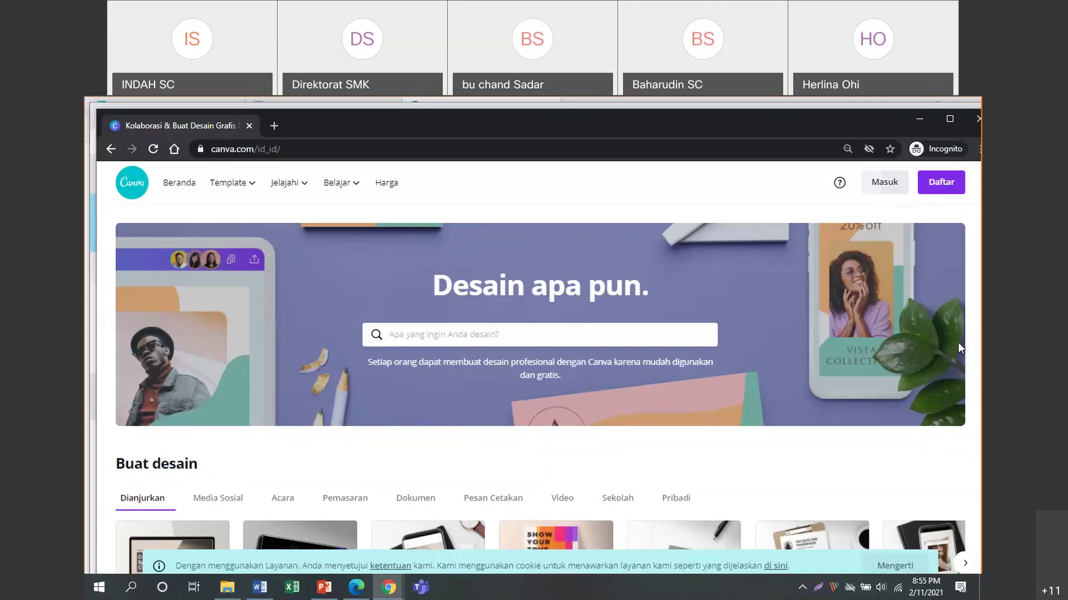
click(943, 186)
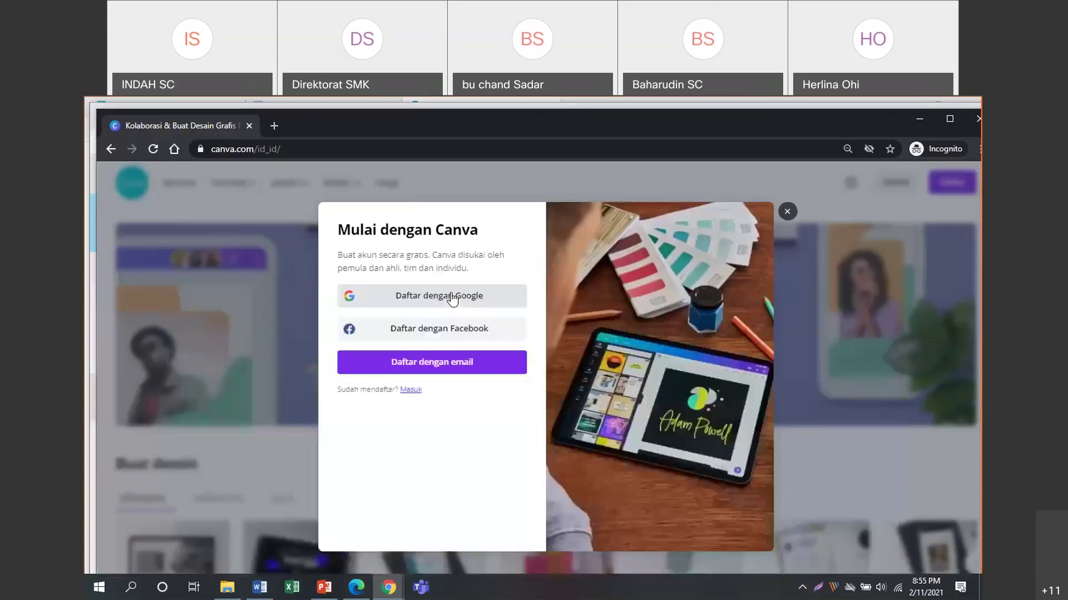
click(451, 297)
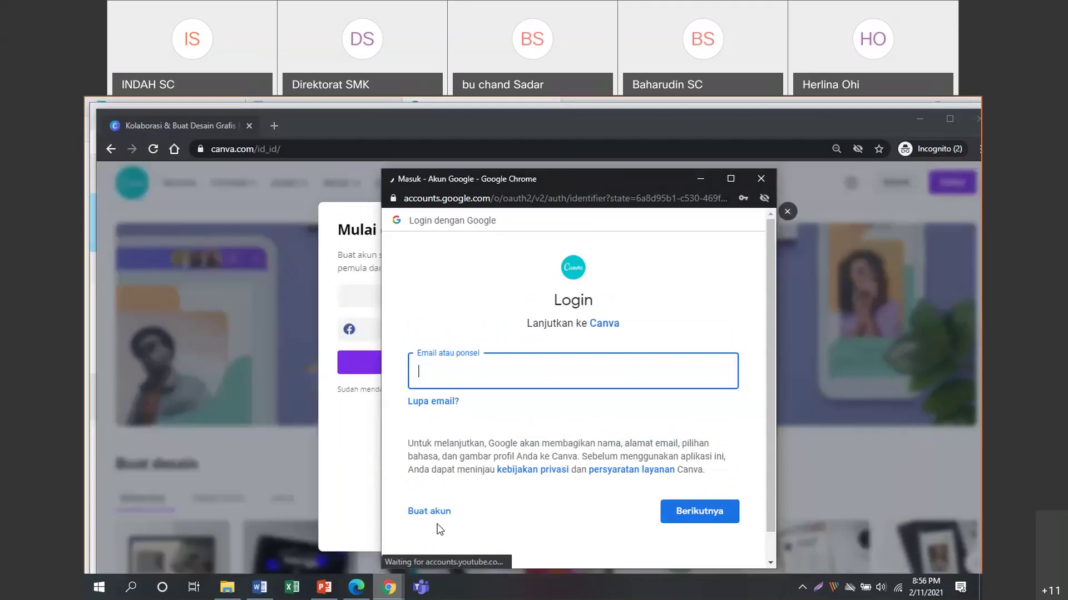
Step: Return to the signed-in Canva session in Edge and open the Recommended for you page
click(389, 588)
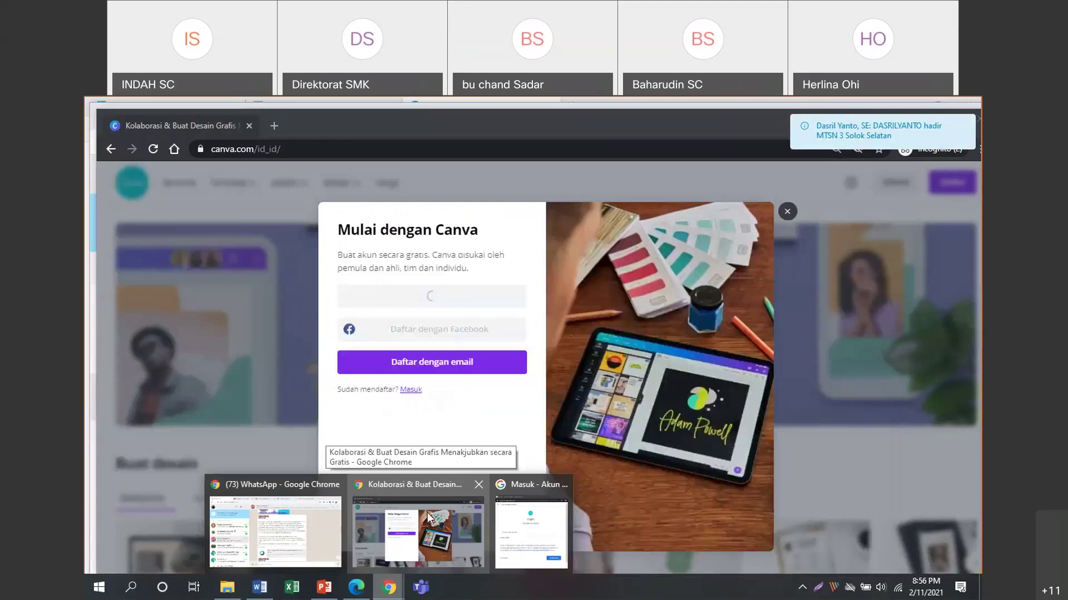
click(437, 517)
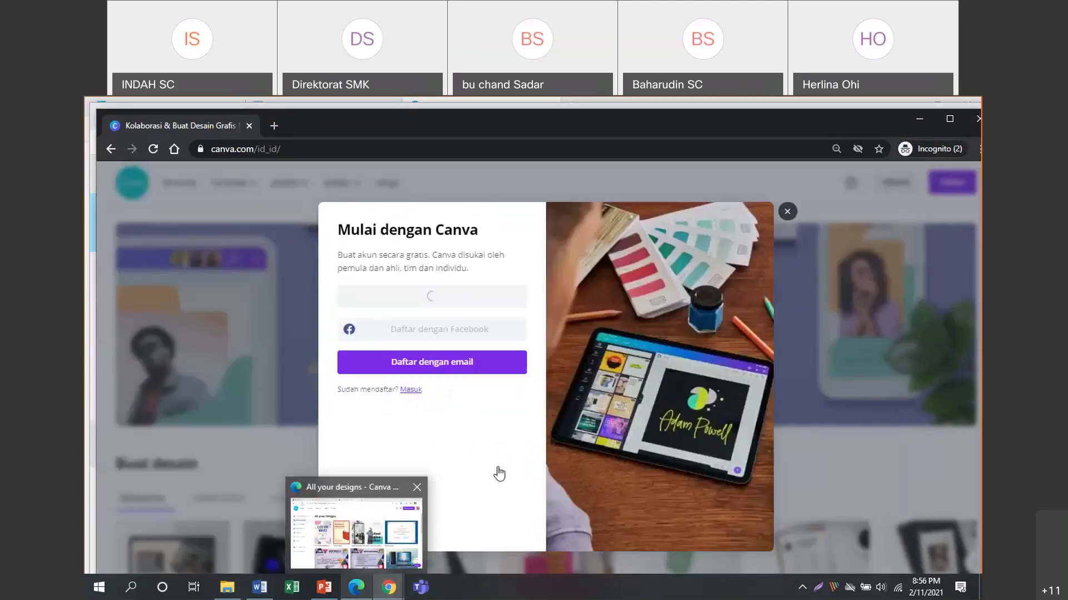
key(alt+Tab)
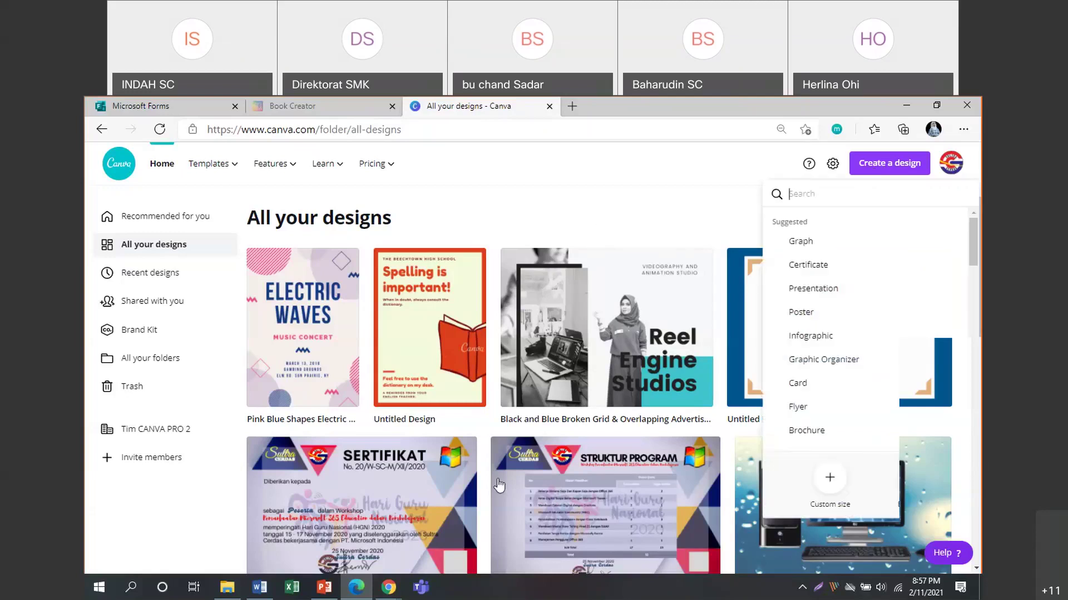
click(517, 211)
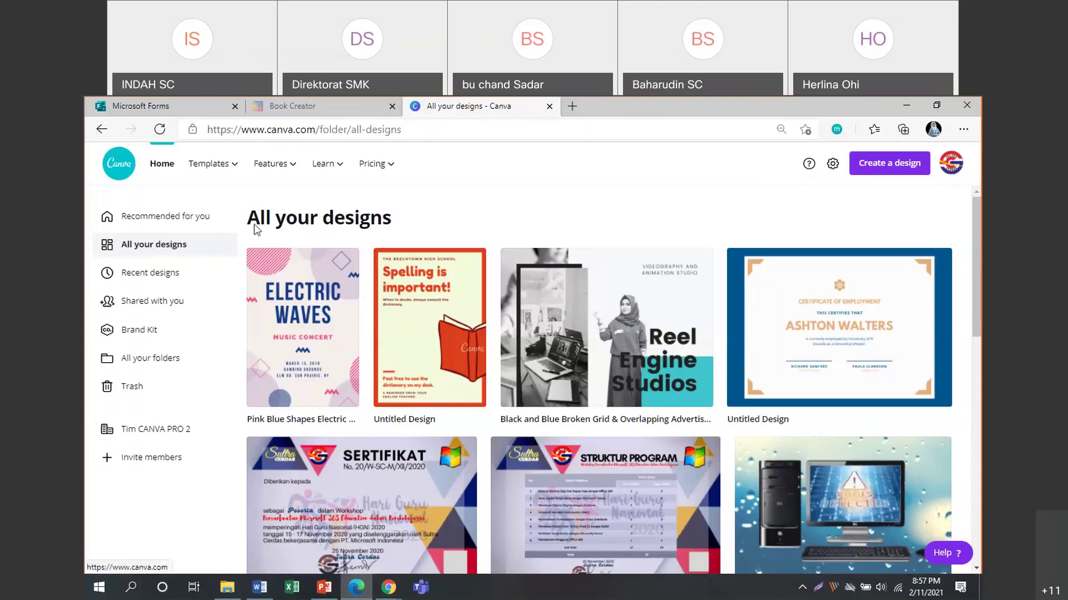
click(184, 220)
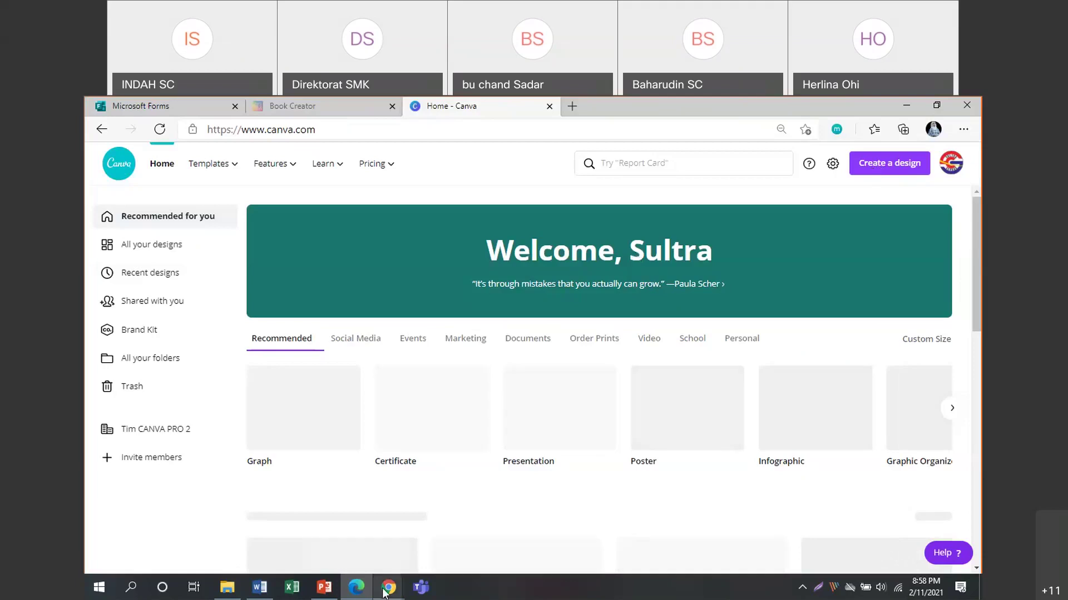
Step: Try to load Canva's all-designs page in a regular Chrome tab, and return to Canva in Edge
mouse_move(385, 592)
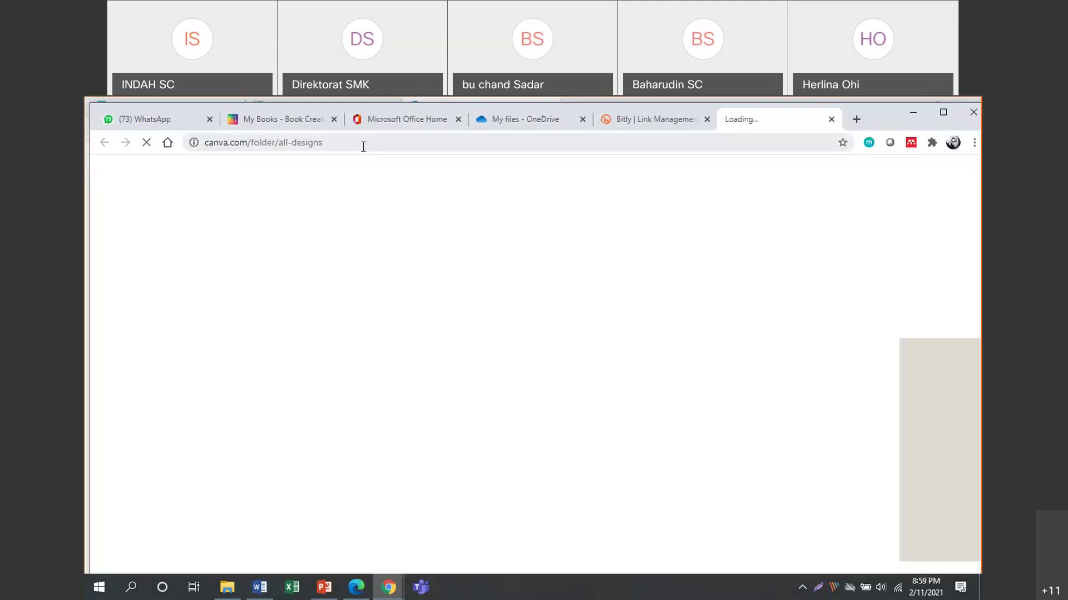
click(363, 146)
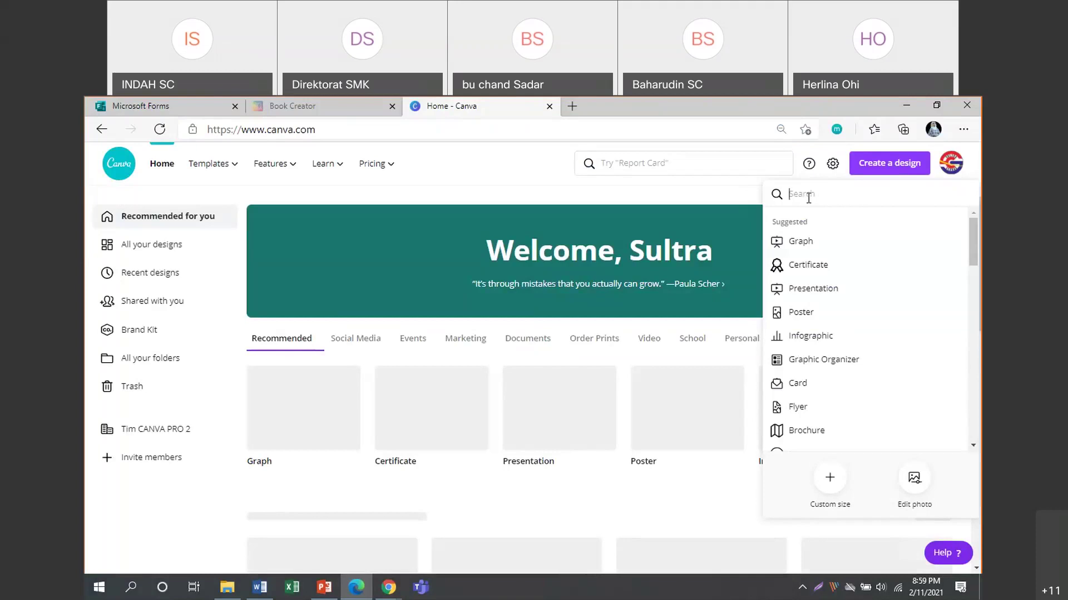
key(alt+Tab)
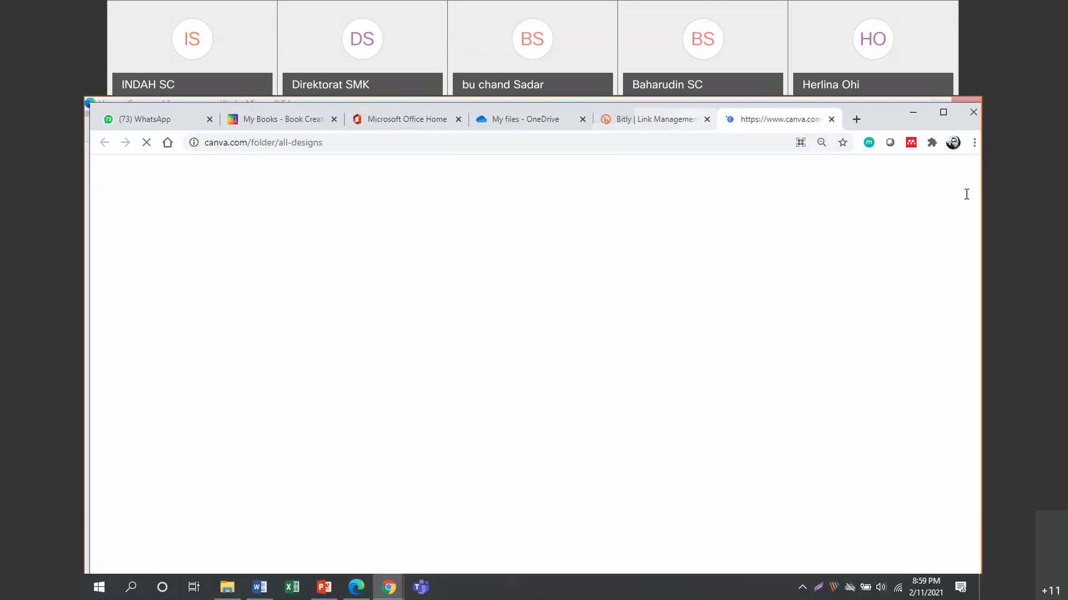
click(388, 587)
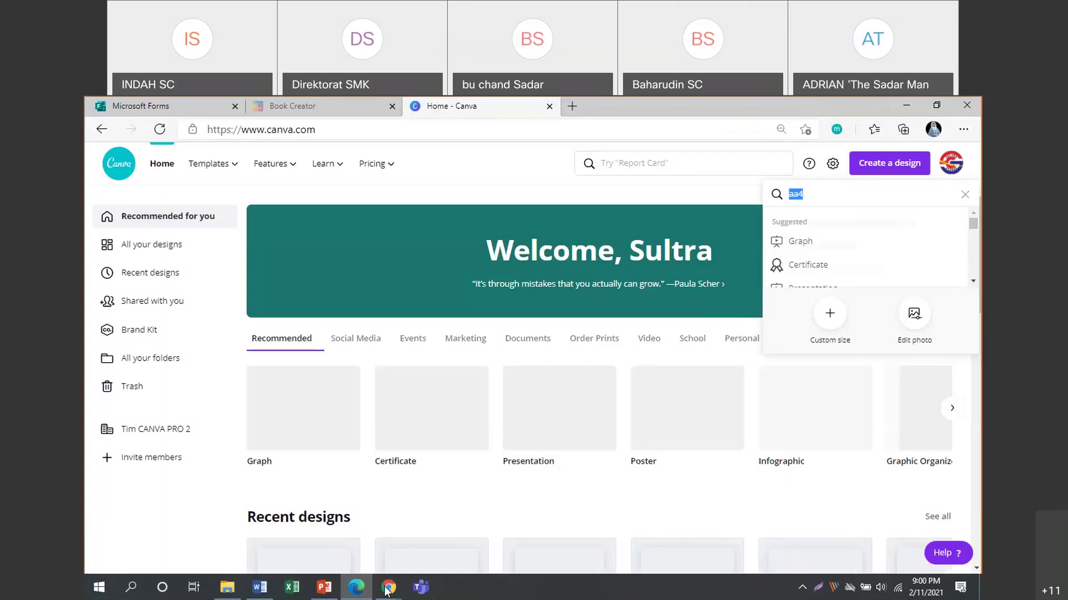
Step: Clear the design type search, search for "a" to view the matching document types, and close the list
key(BackSpace)
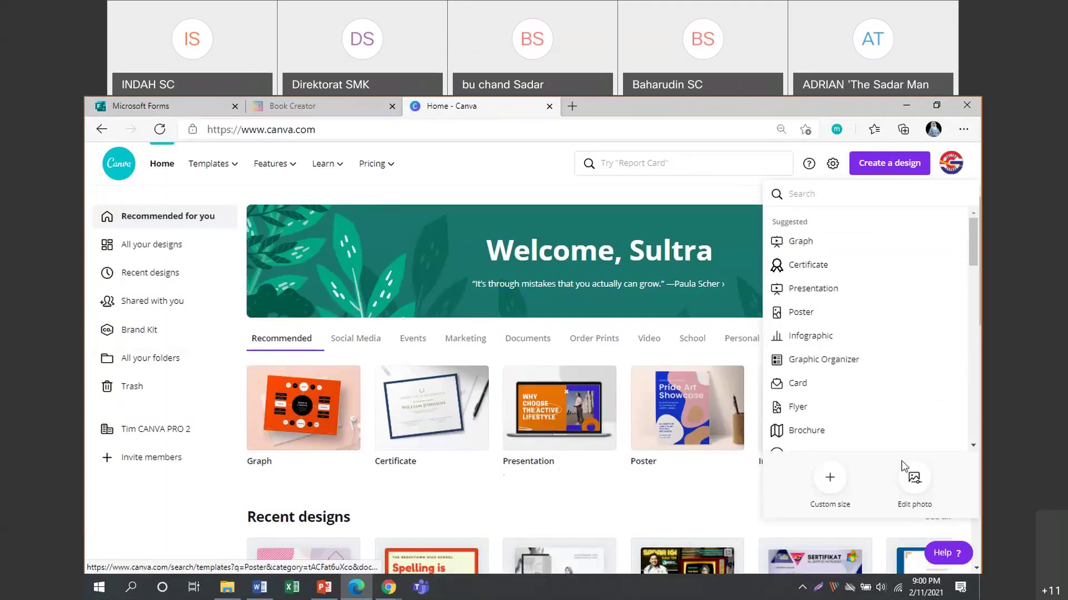
click(808, 193)
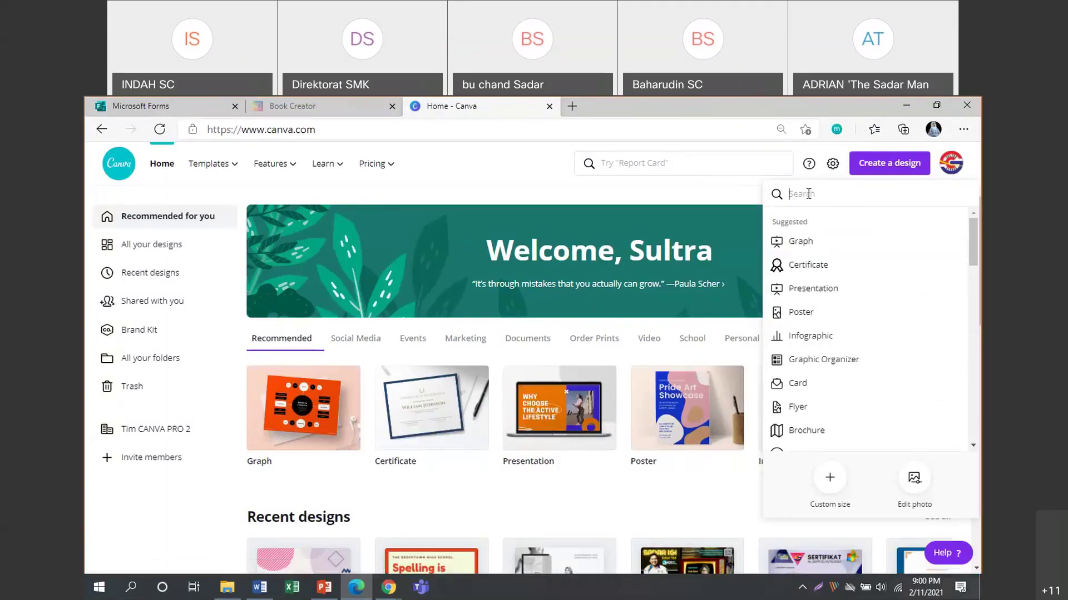
text(a)
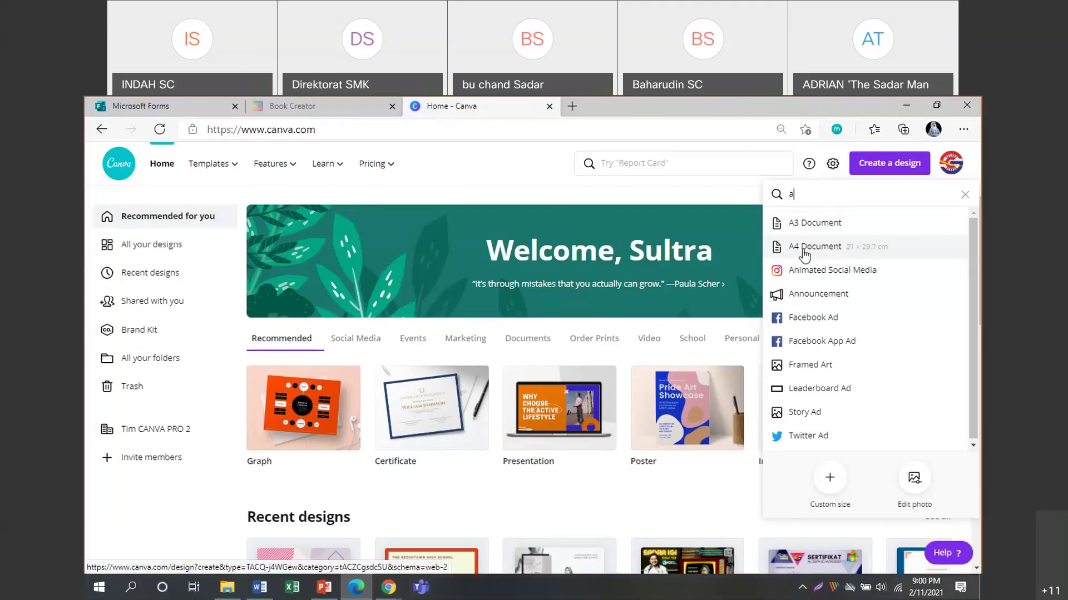
click(535, 217)
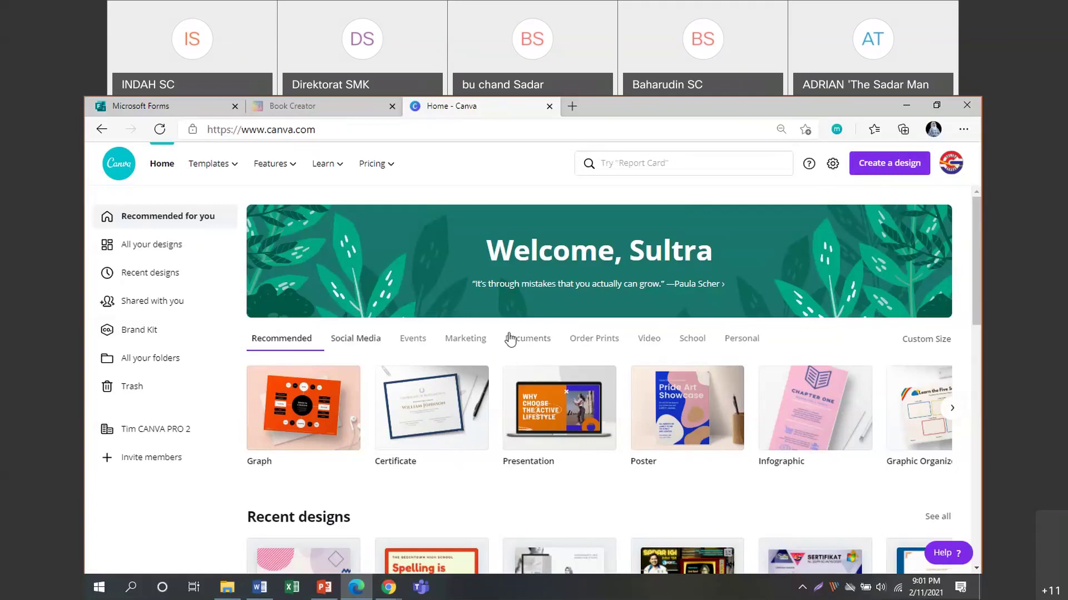
Step: Open the A4 Document templates from the Documents category and browse the first rows of designs
click(528, 341)
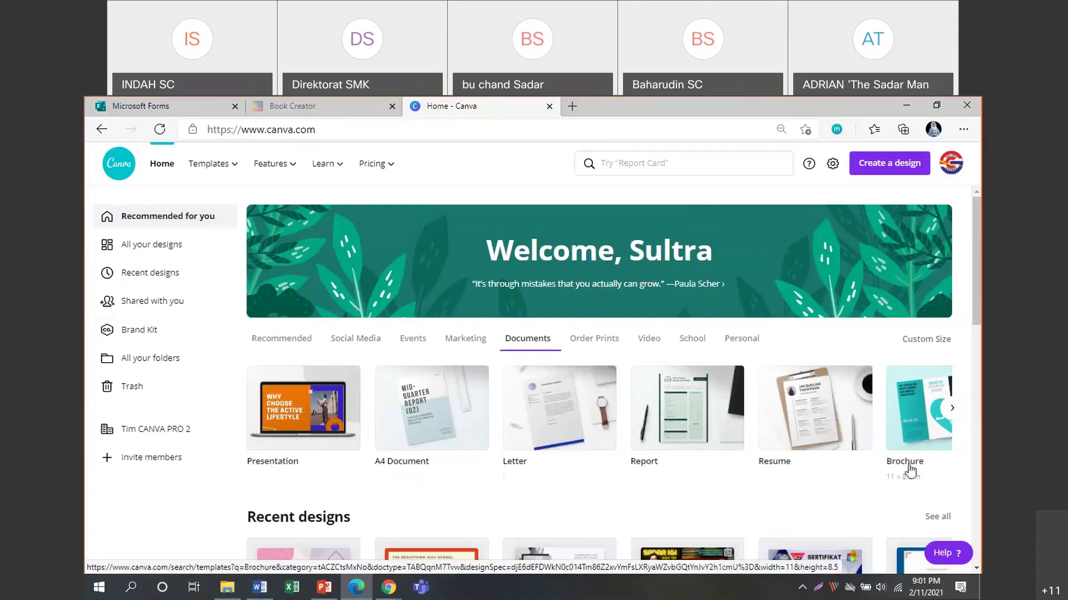
click(418, 404)
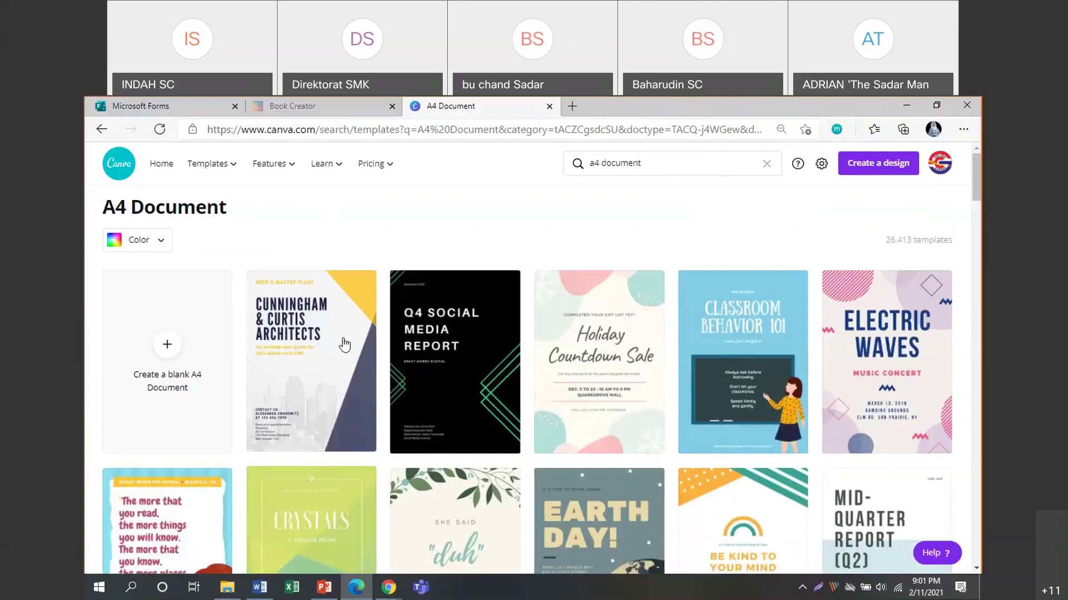
scroll(345, 345, down, 1)
scroll(345, 345, up, 1)
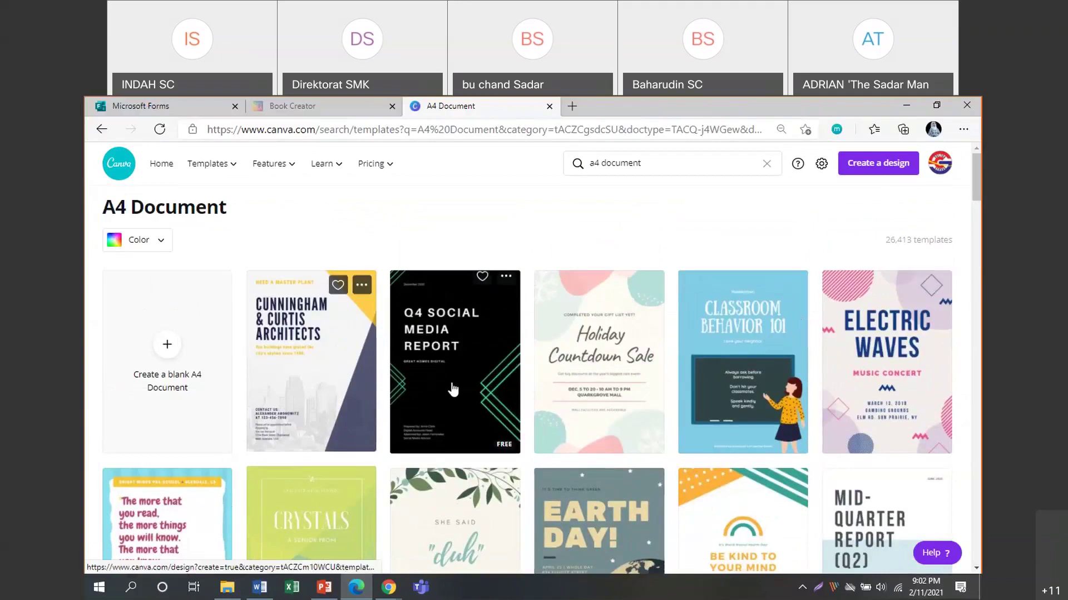
scroll(453, 389, down, 2)
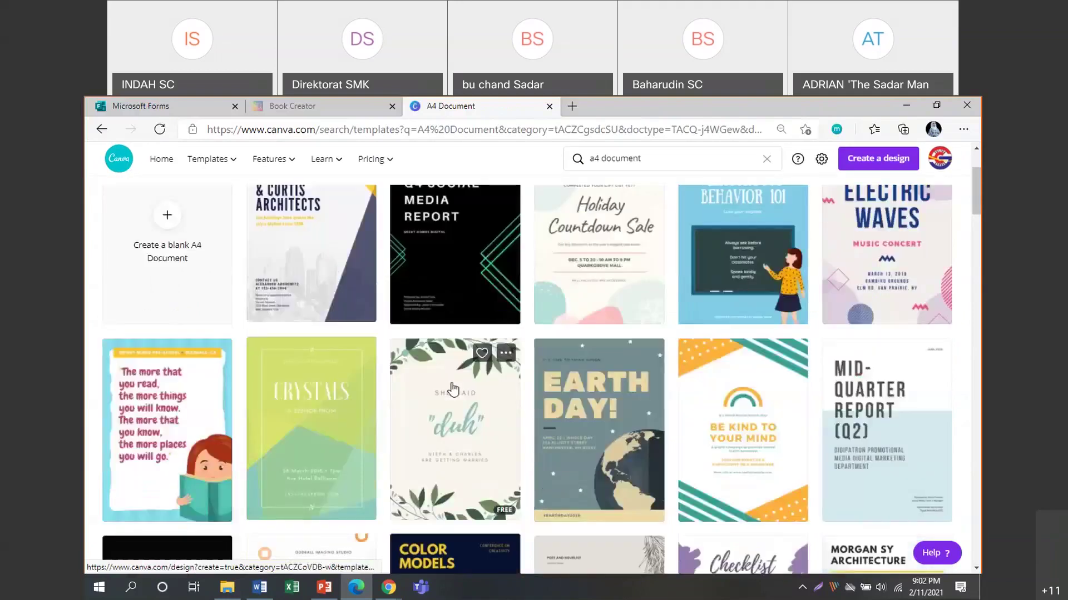
scroll(374, 386, up, 1)
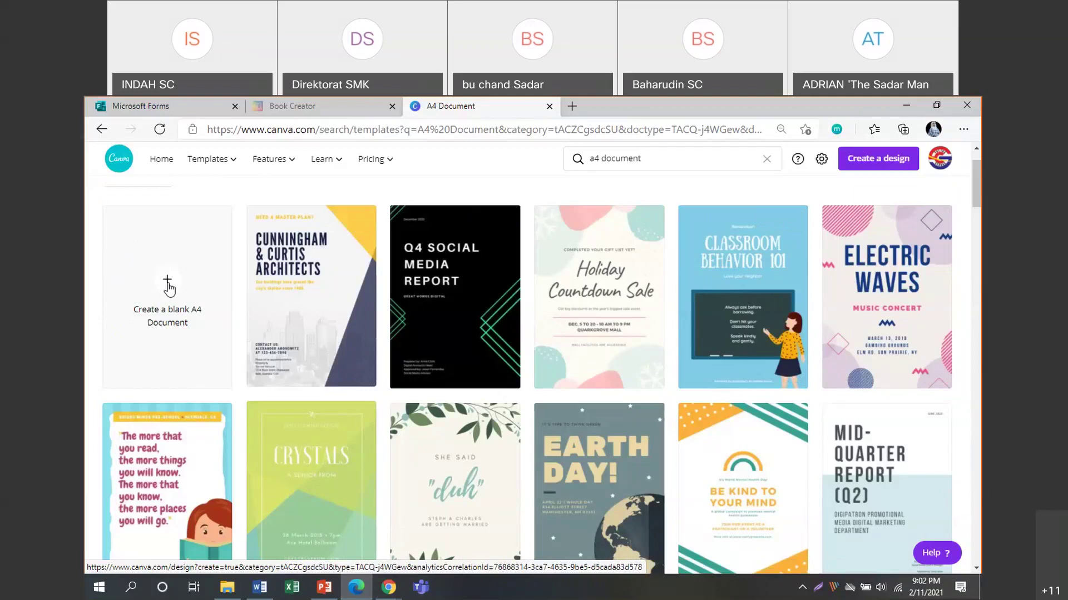
Step: Browse further through the A4 Document templates and open the brown-and-cream Flash Sale design for editing
scroll(332, 346, down, 9)
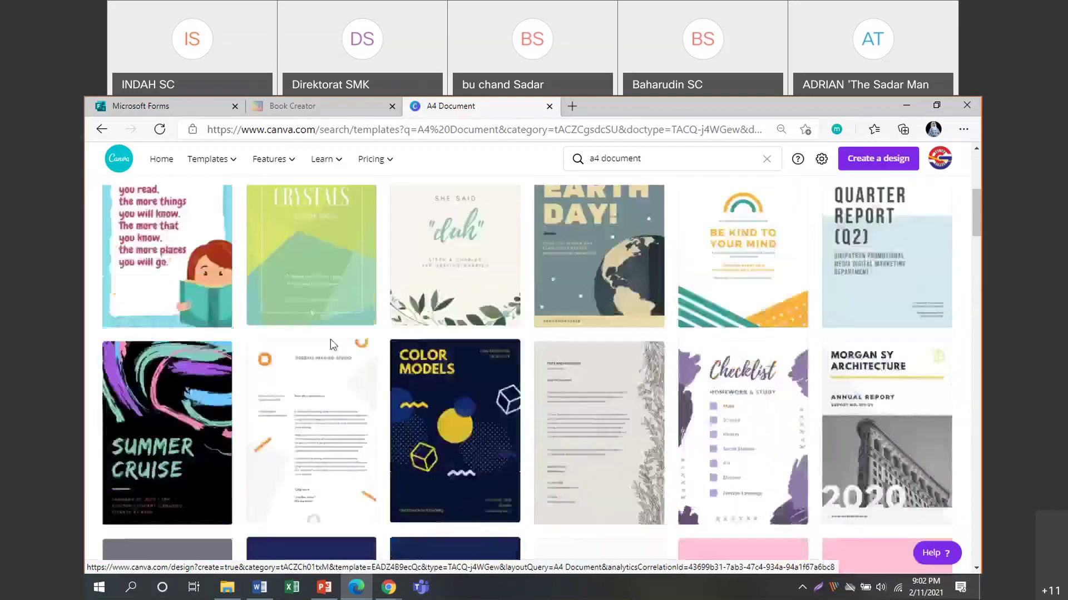
scroll(350, 362, down, 1)
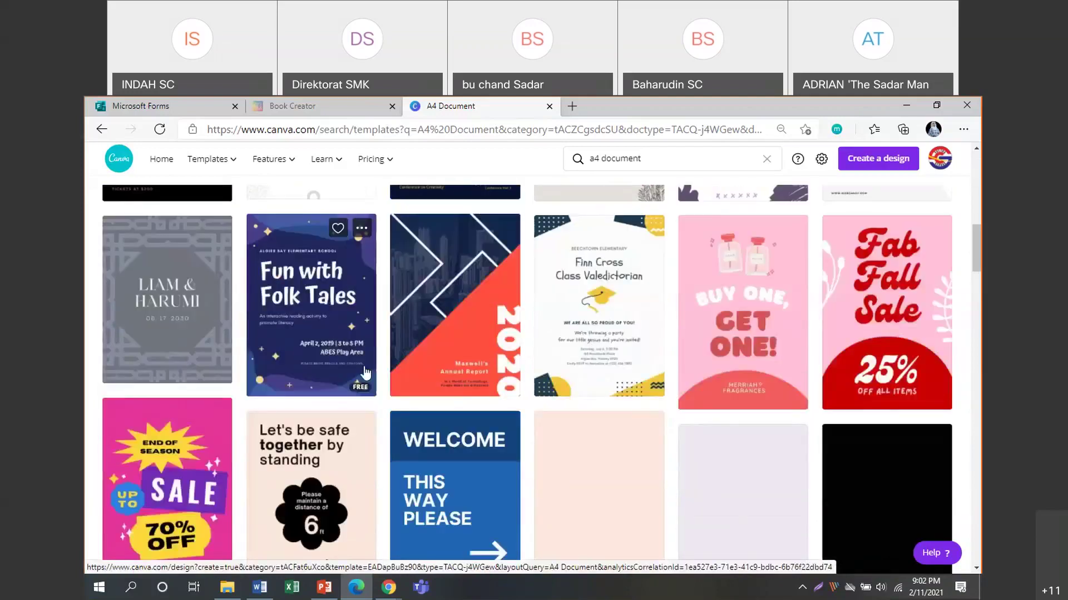
scroll(366, 374, down, 4)
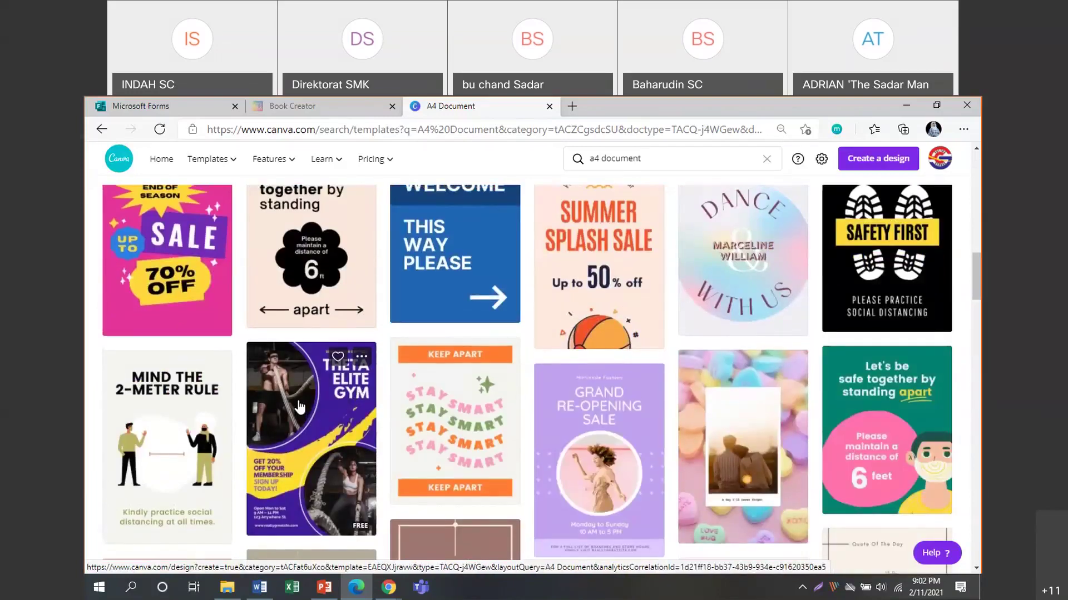
scroll(299, 406, up, 10)
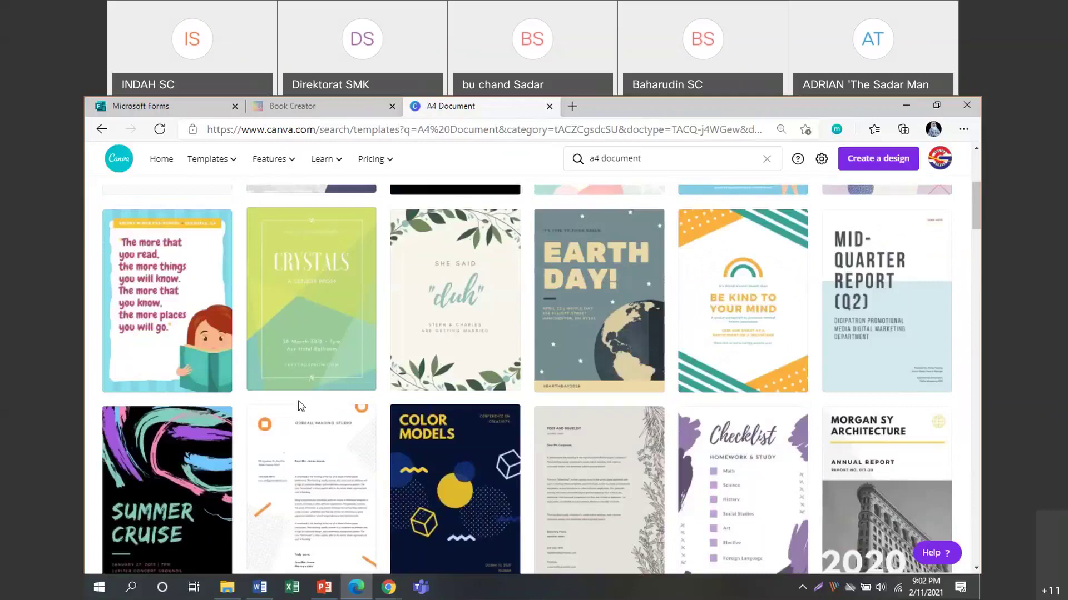
scroll(298, 400, up, 5)
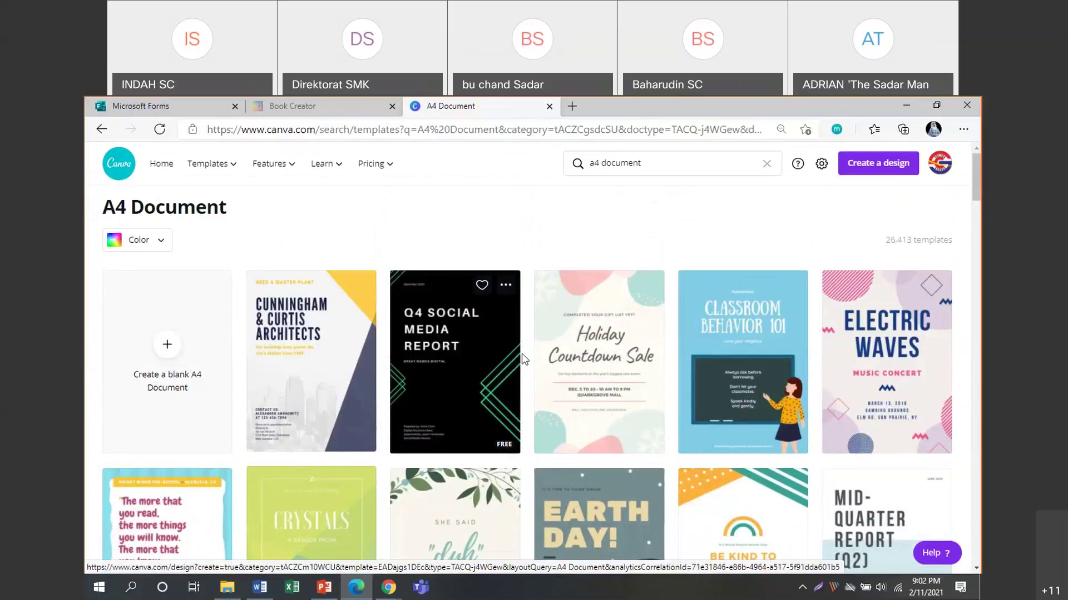
scroll(521, 358, down, 10)
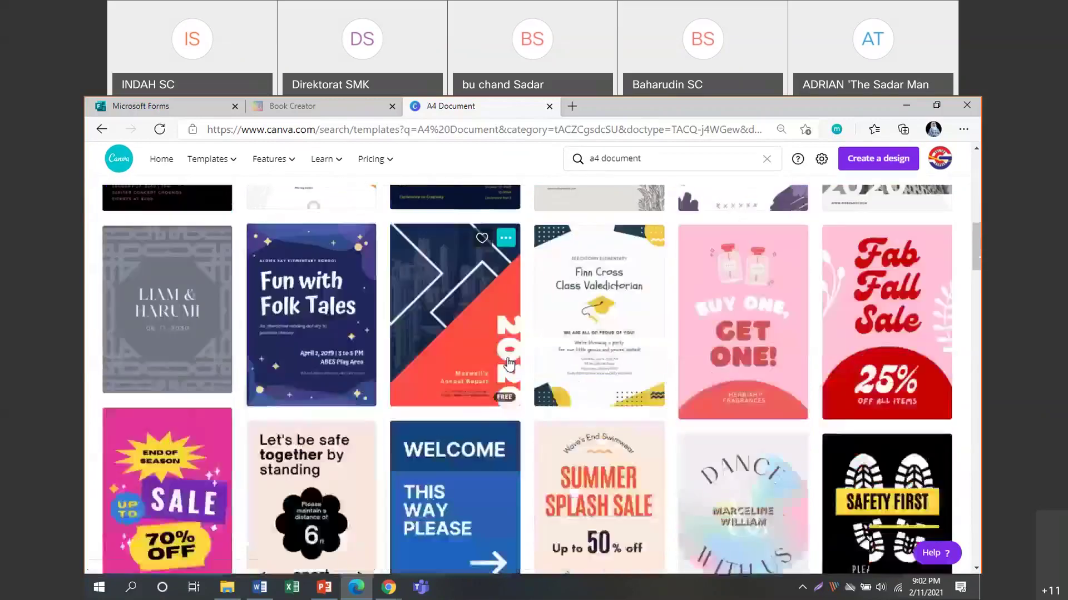
scroll(509, 364, down, 6)
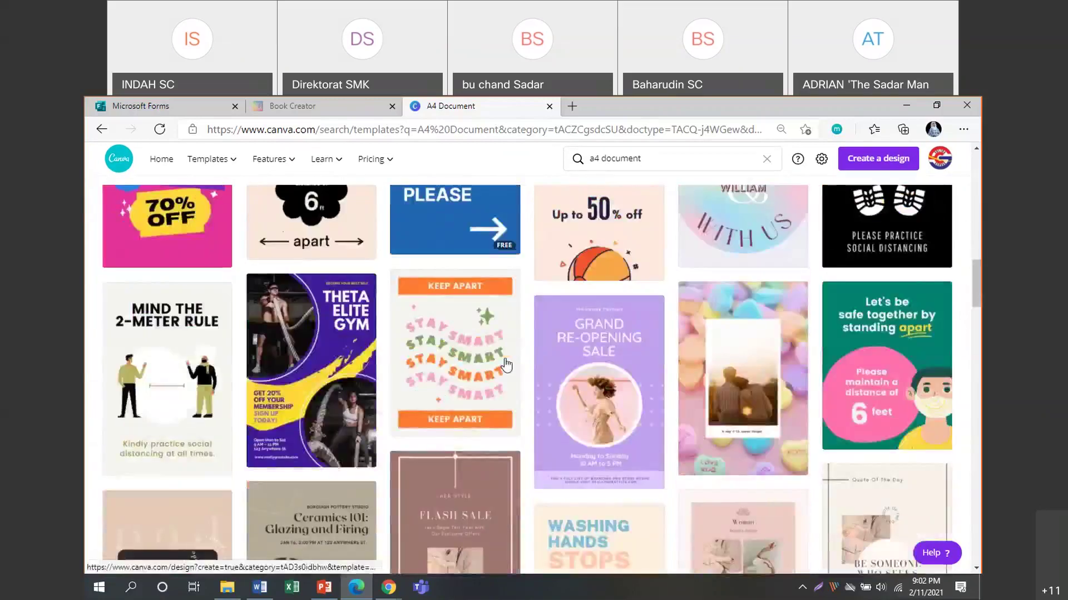
scroll(506, 364, down, 5)
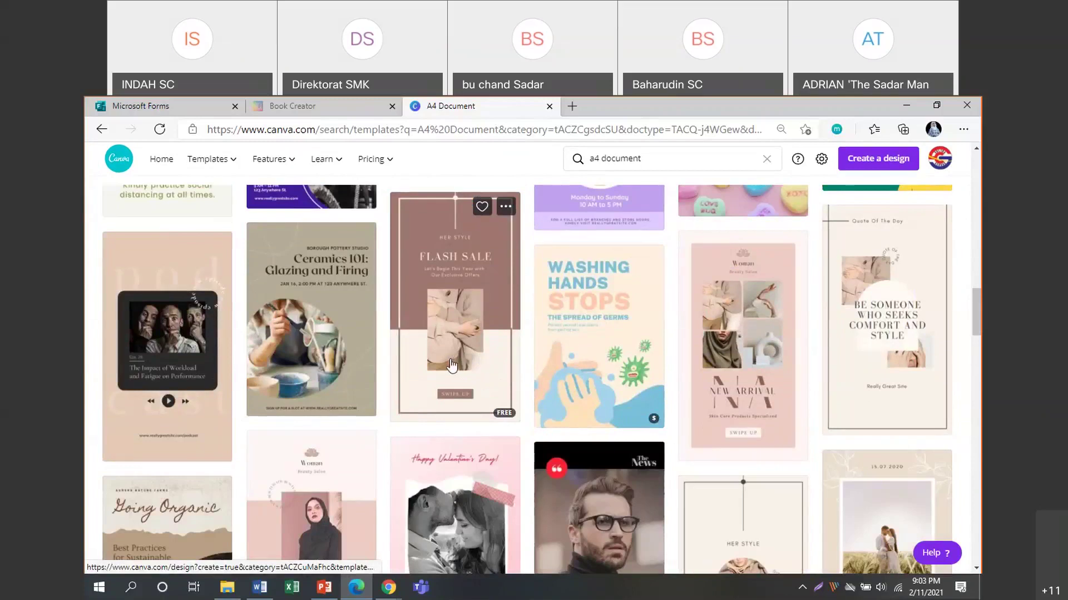
click(457, 278)
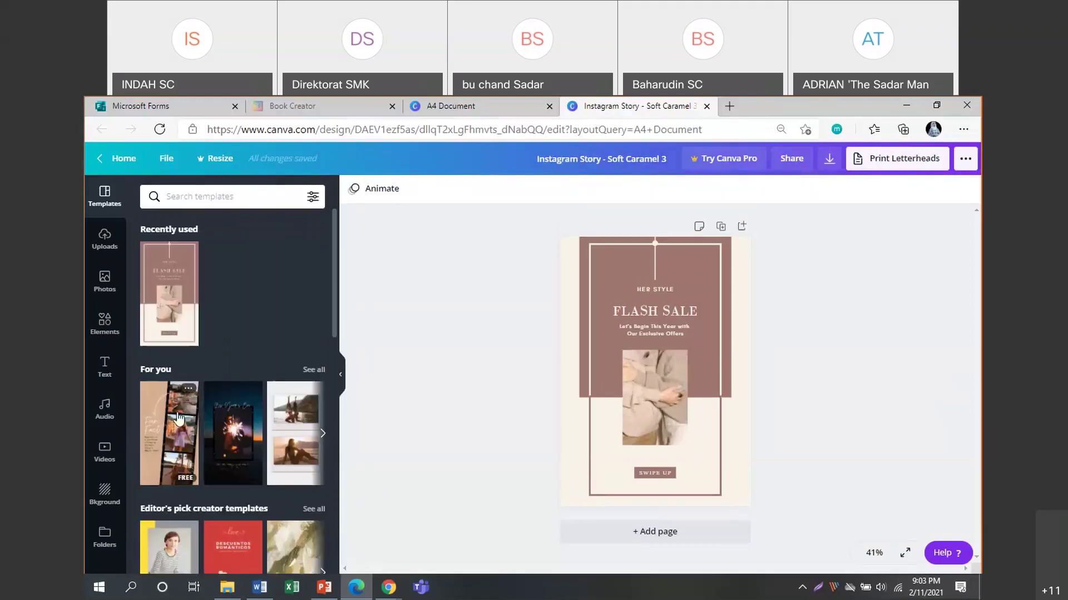
Step: Apply all 5 pages of the Black and White Dark Party New Year Instagram Story template to the design
click(232, 426)
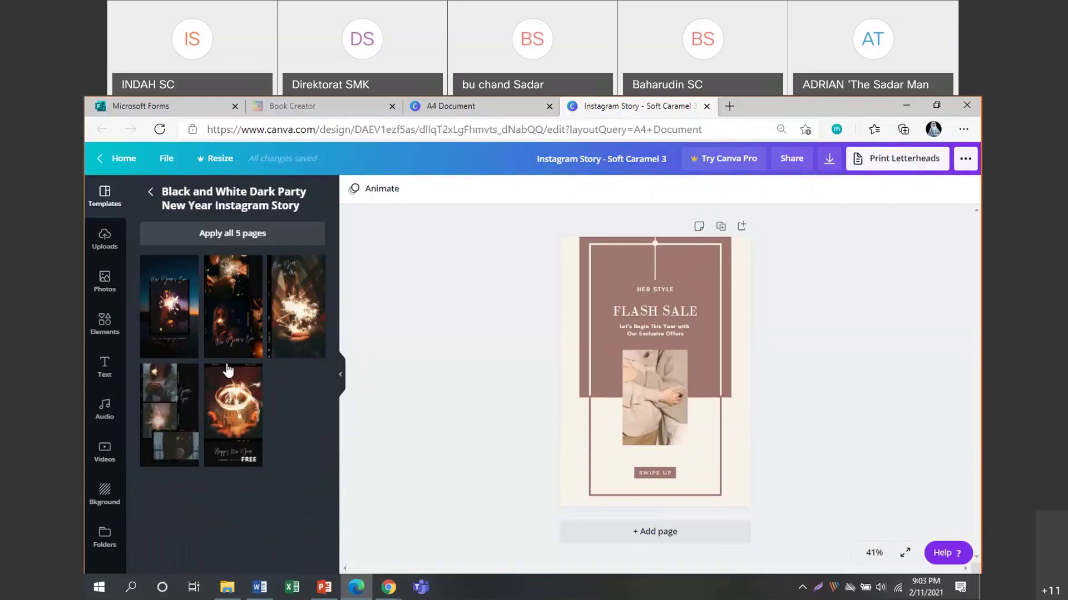
click(169, 303)
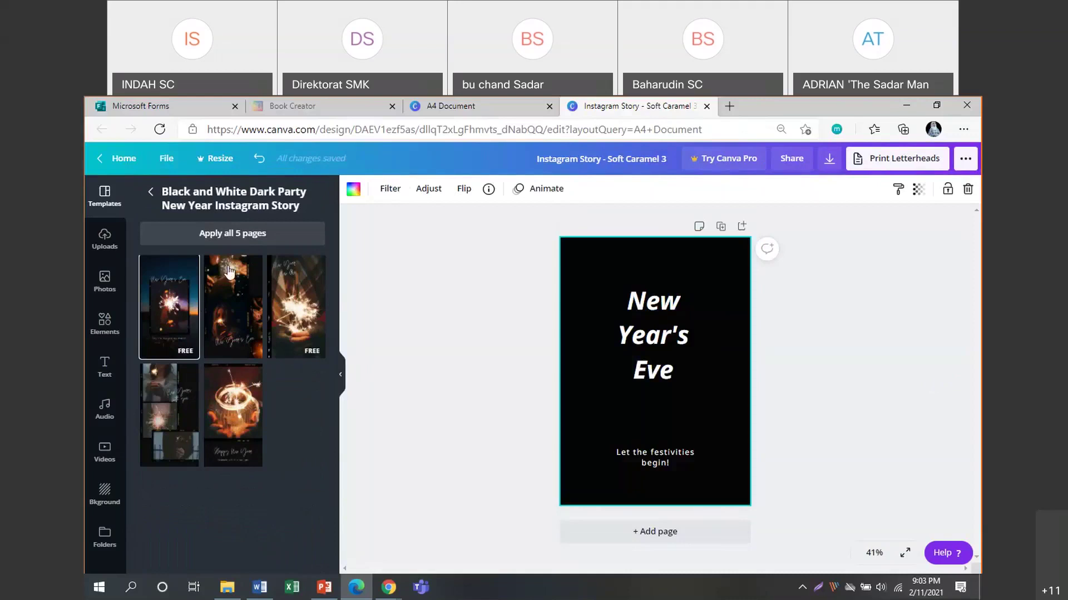
click(217, 238)
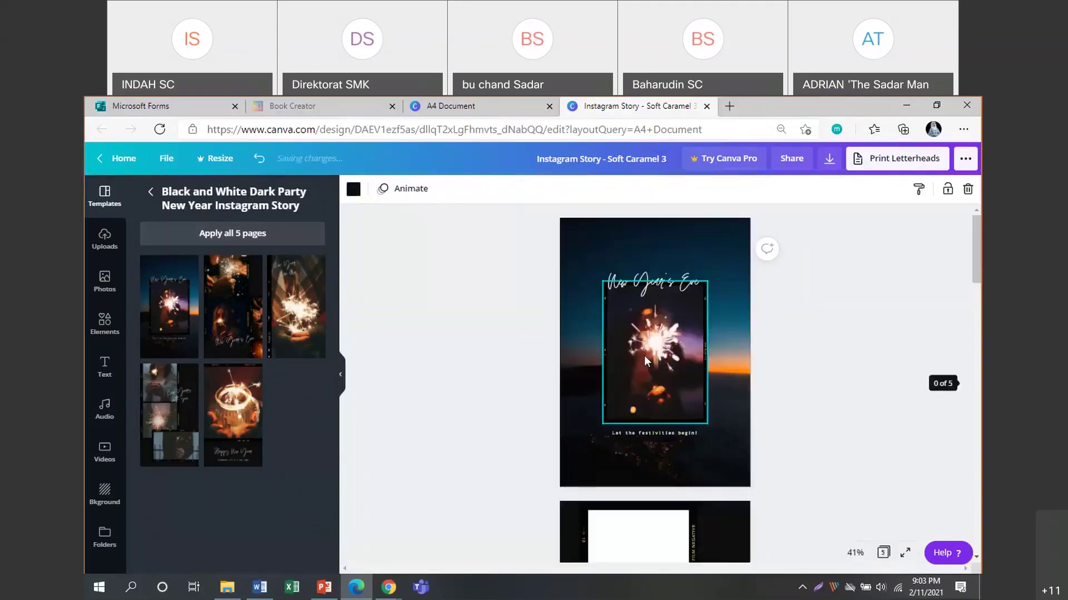
Step: Look through the applied New Year pages and return to the first page
scroll(647, 362, down, 8)
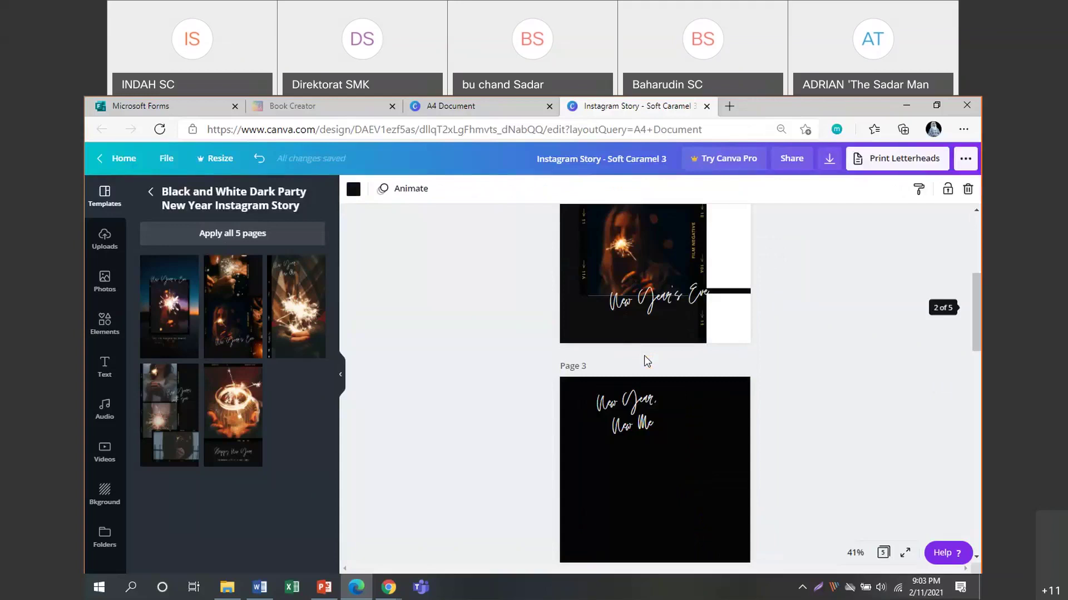
scroll(645, 357, down, 5)
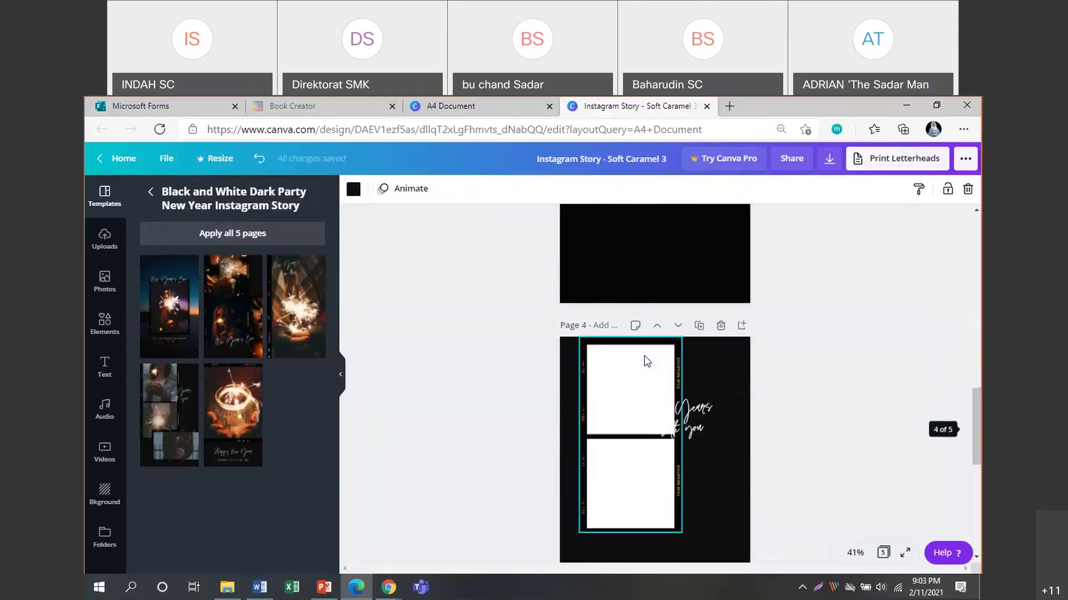
scroll(643, 361, up, 10)
scroll(644, 361, up, 5)
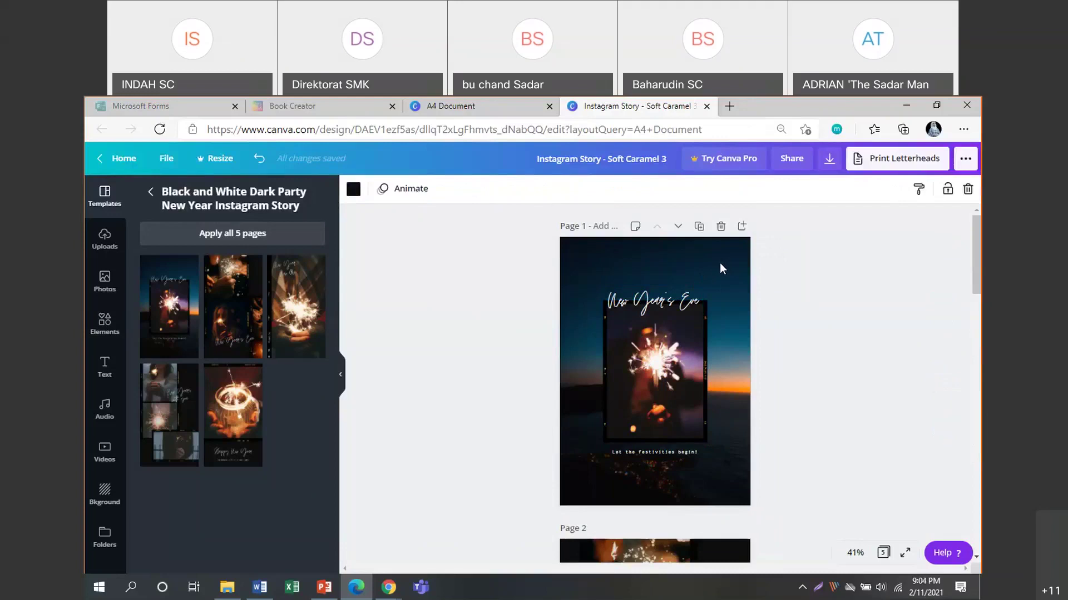
scroll(658, 356, down, 1)
scroll(645, 312, up, 1)
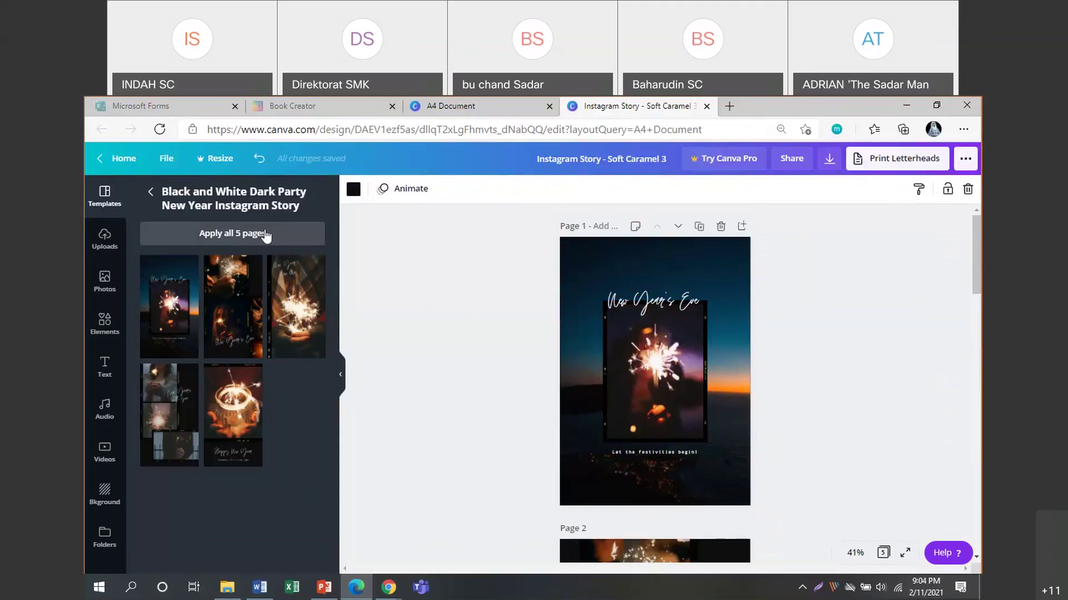
Step: Return to the Canva home page, reopen the A4 Document templates from Documents, and open the Q4 Social Media Report template
click(92, 156)
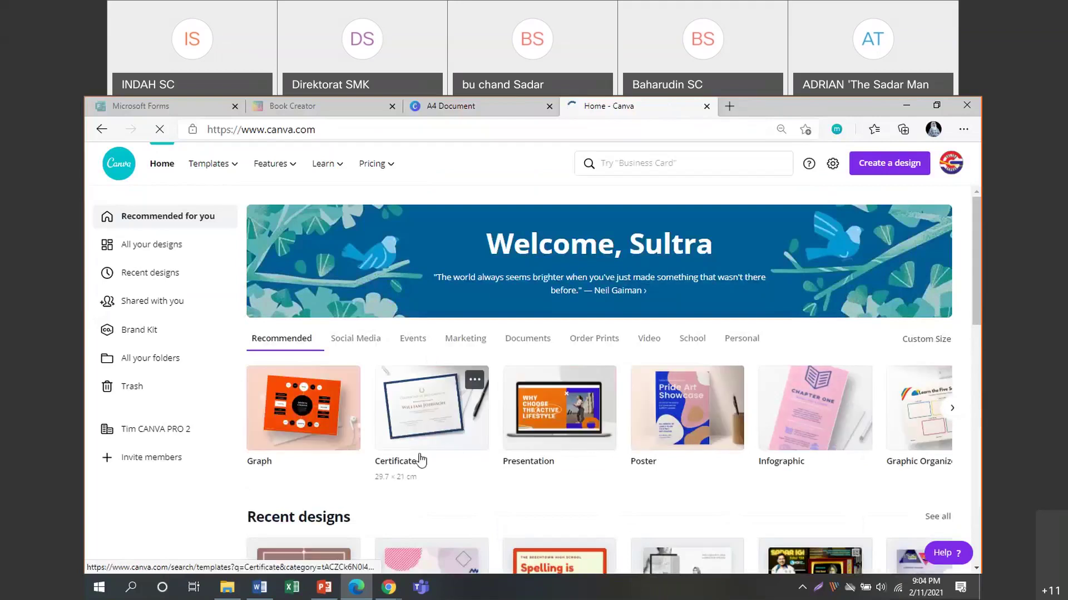
click(527, 342)
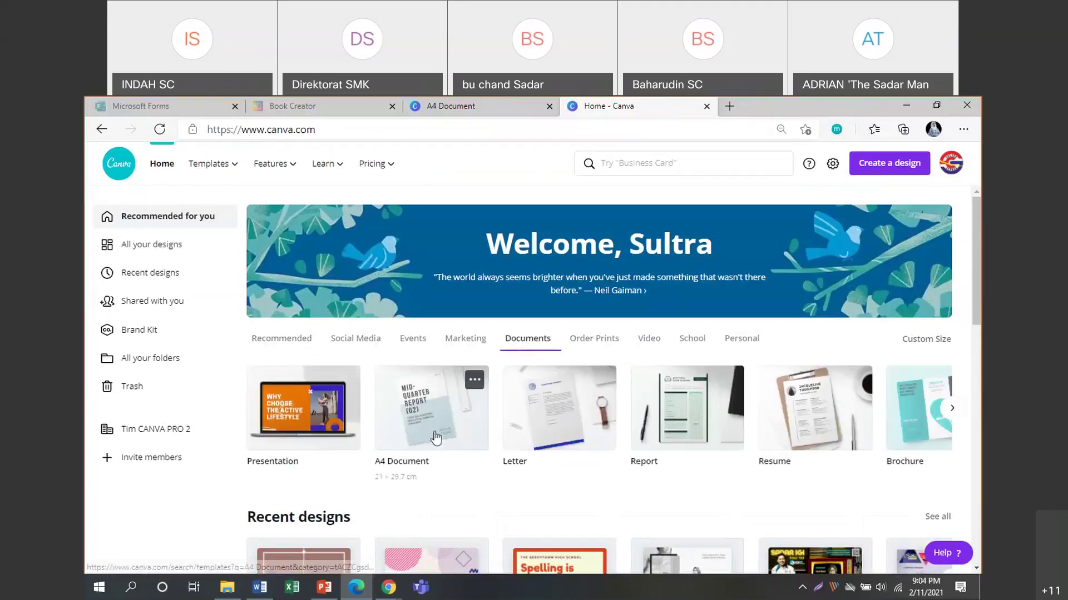
click(421, 436)
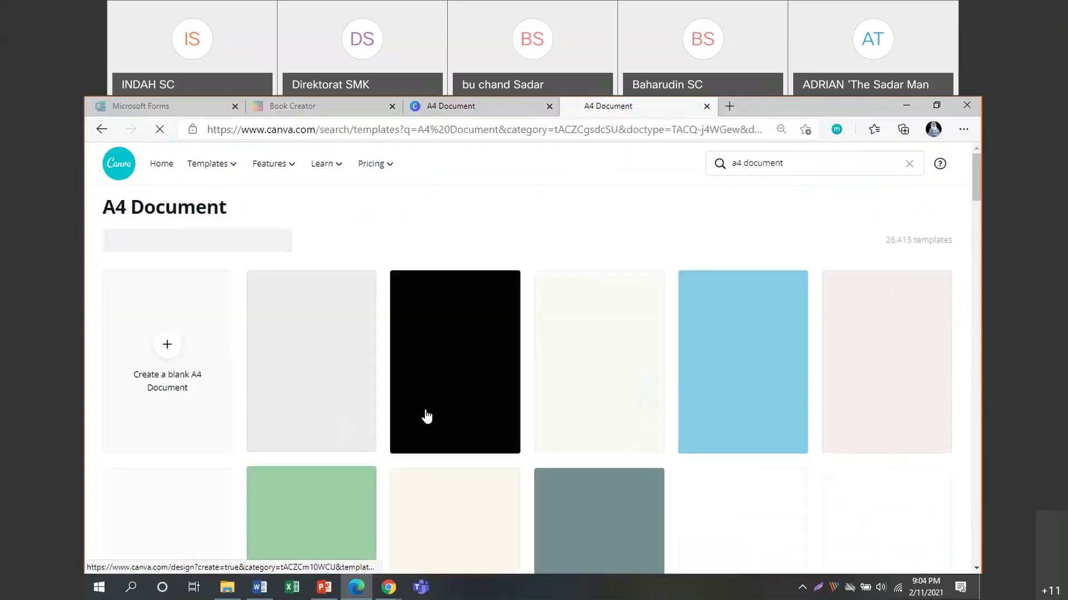
click(424, 414)
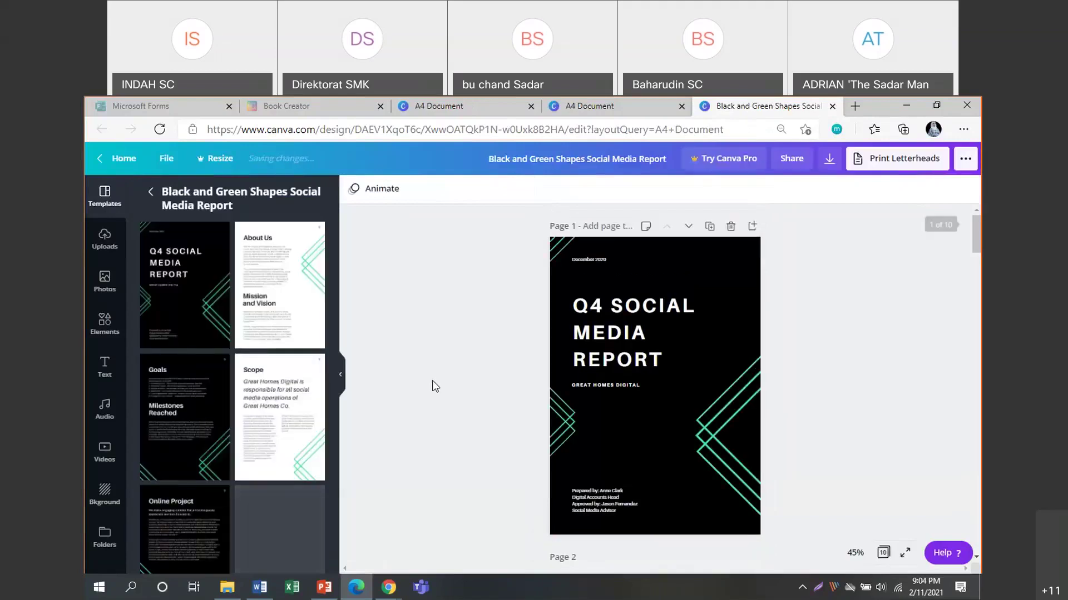
Step: Examine the report template's page layouts and the first pages of the document, ending back at the cover
scroll(228, 382, down, 5)
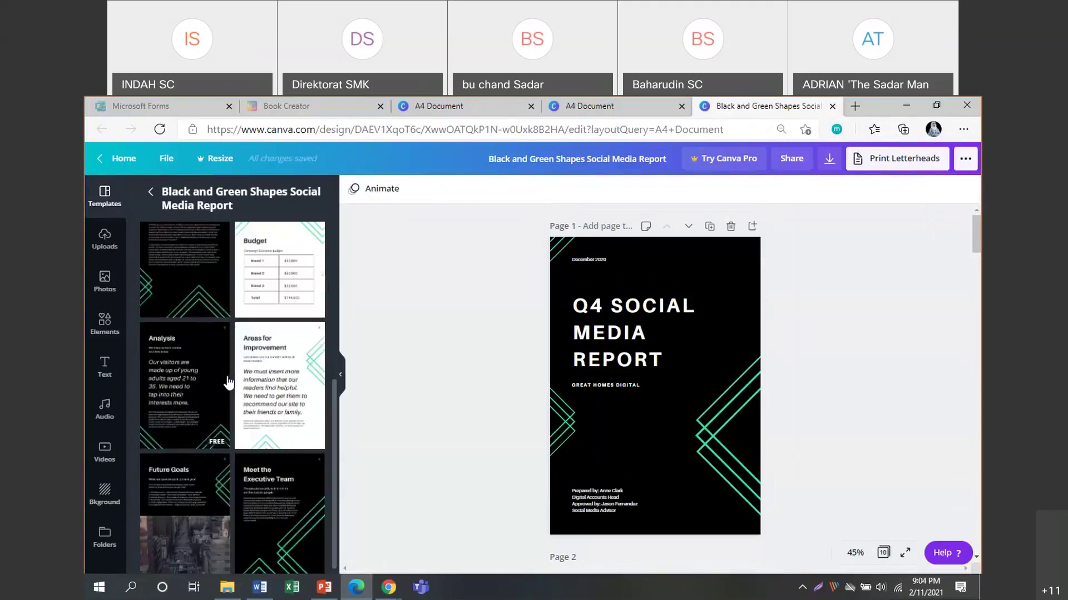
scroll(228, 382, up, 5)
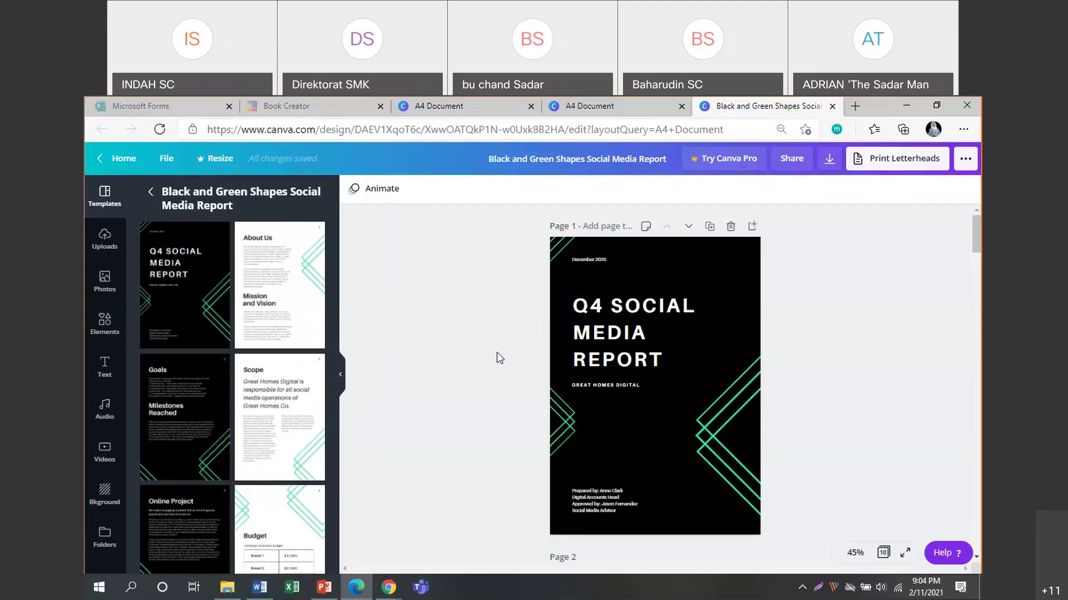
scroll(665, 333, down, 3)
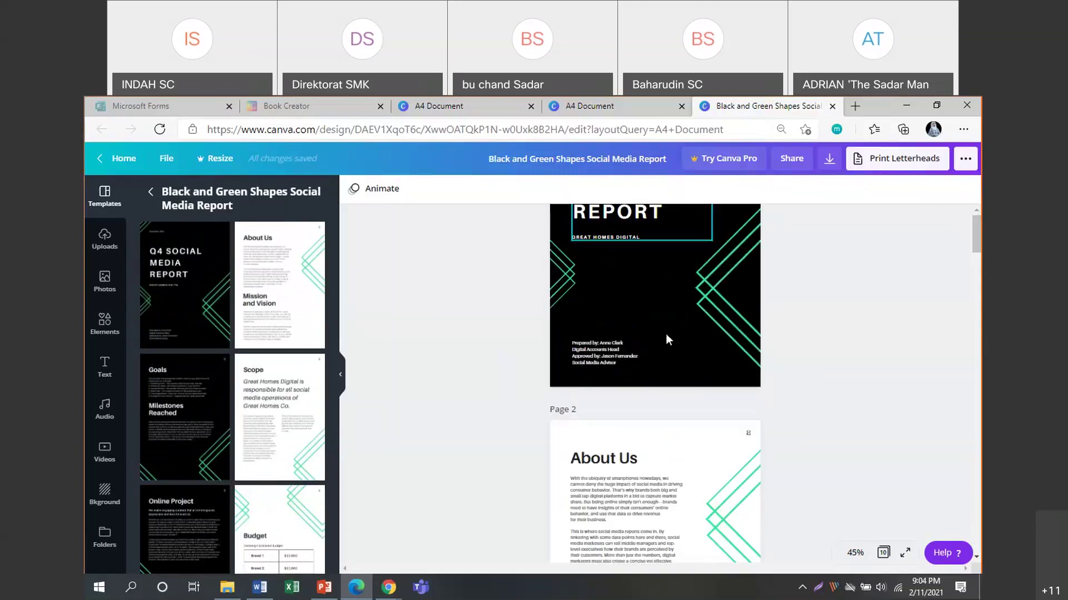
scroll(666, 334, down, 5)
scroll(665, 337, down, 4)
scroll(662, 336, up, 1)
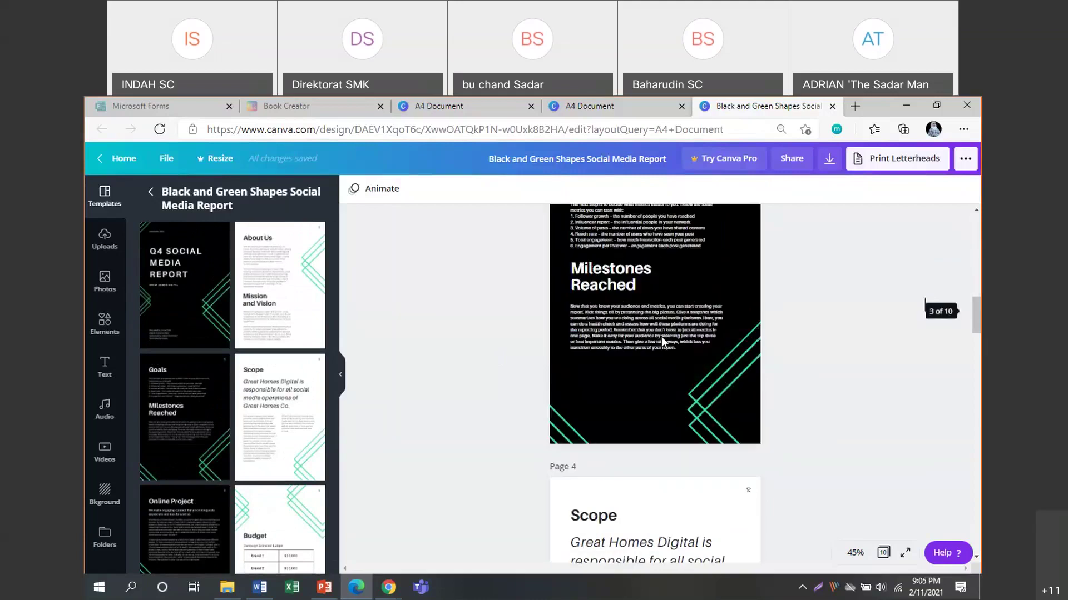
scroll(662, 336, up, 6)
scroll(662, 340, up, 5)
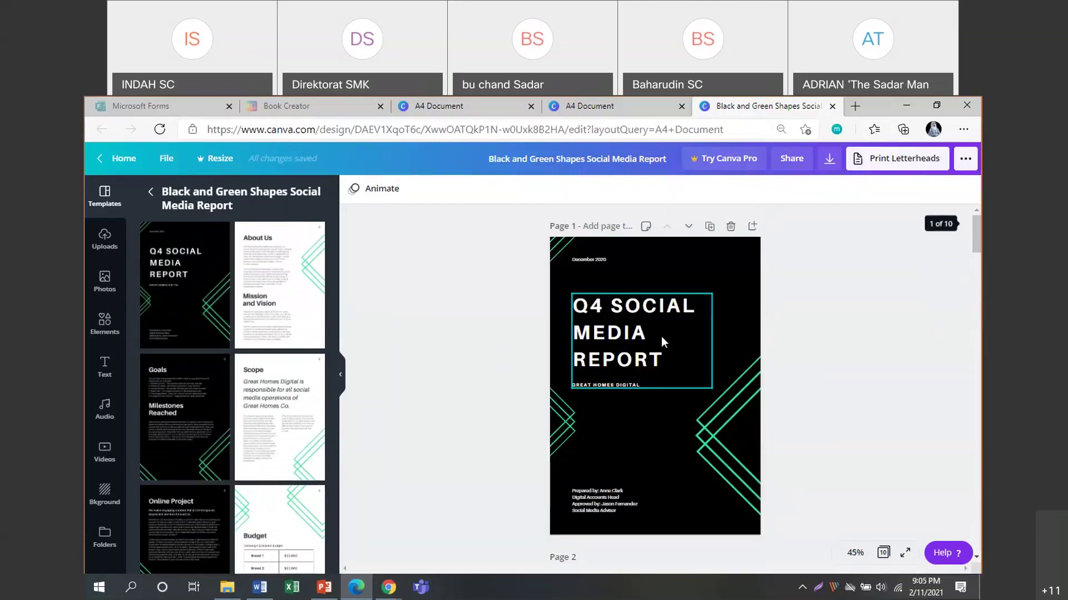
Step: Replace the cover title "Q4 Social Media Report" with "ANNOUNCEMENT"
click(613, 361)
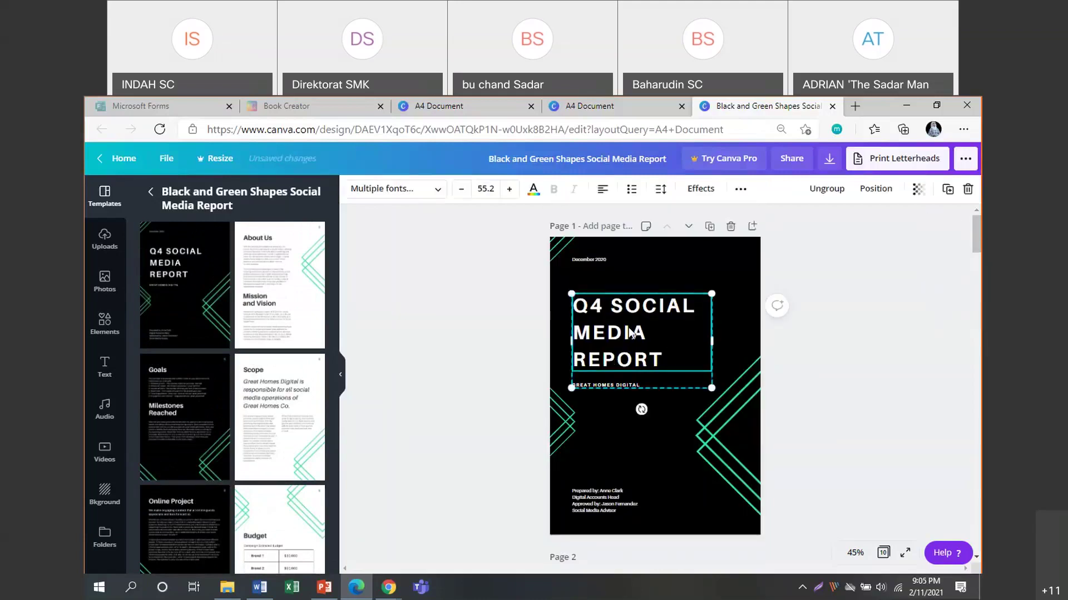
double_click(656, 359)
click(667, 353)
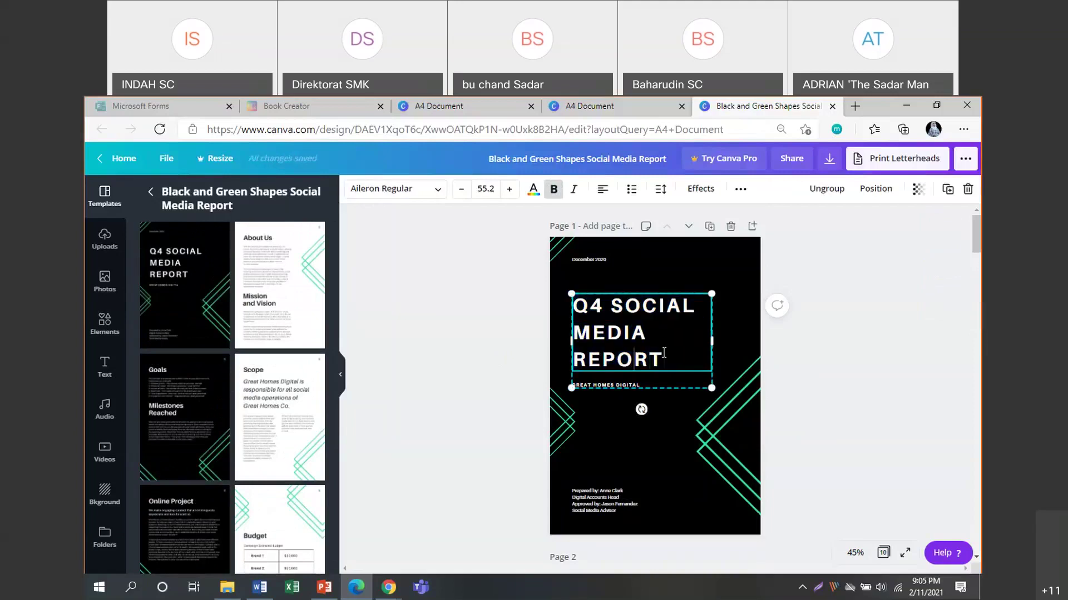
drag(664, 352, 581, 305)
key(BackSpace)
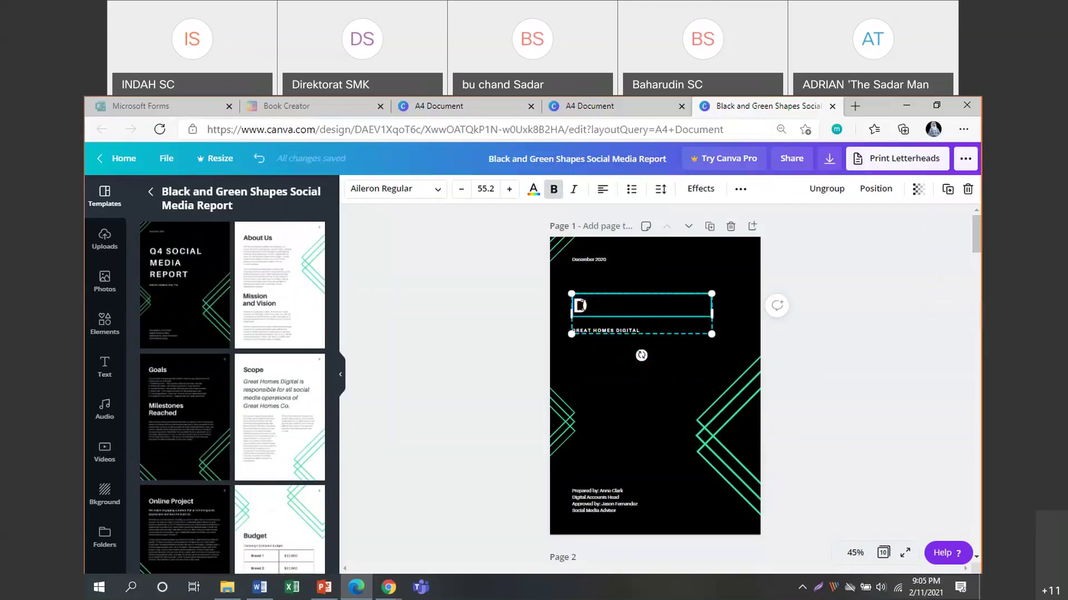
text(ANNOUN)
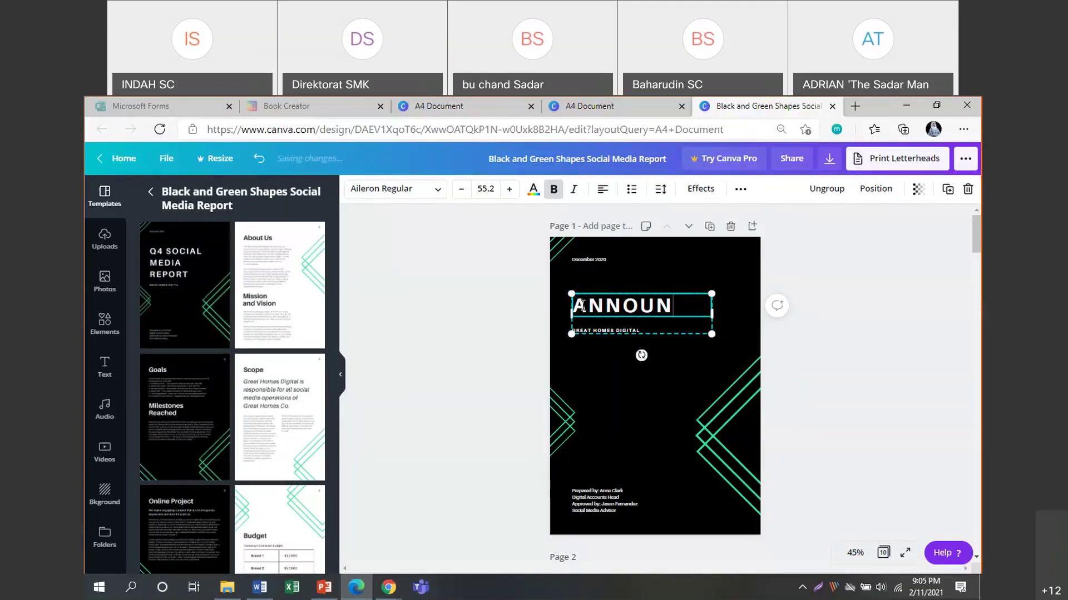
text(CEMENT)
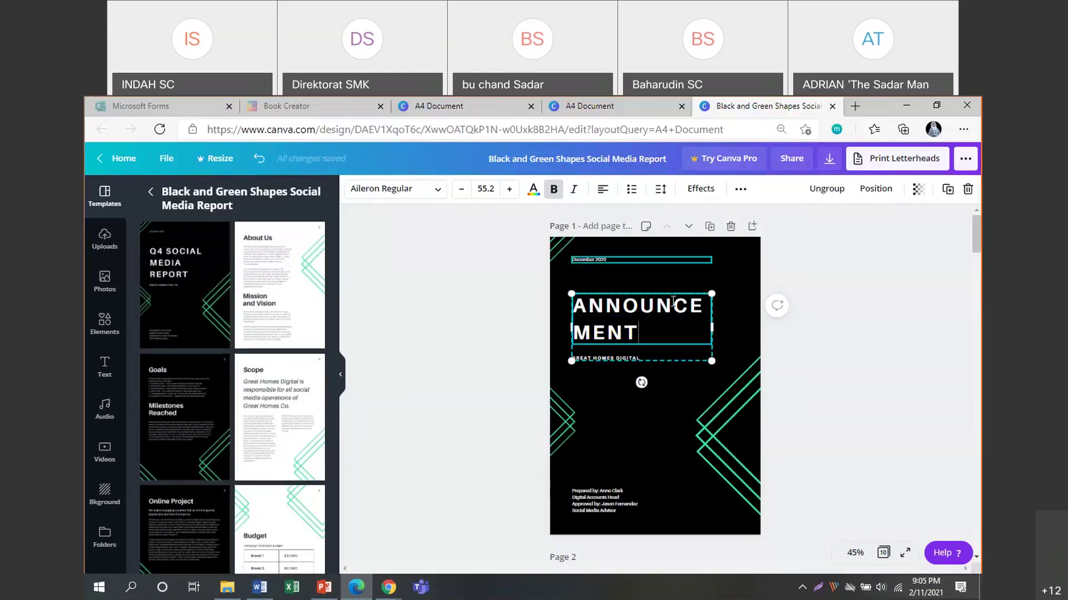
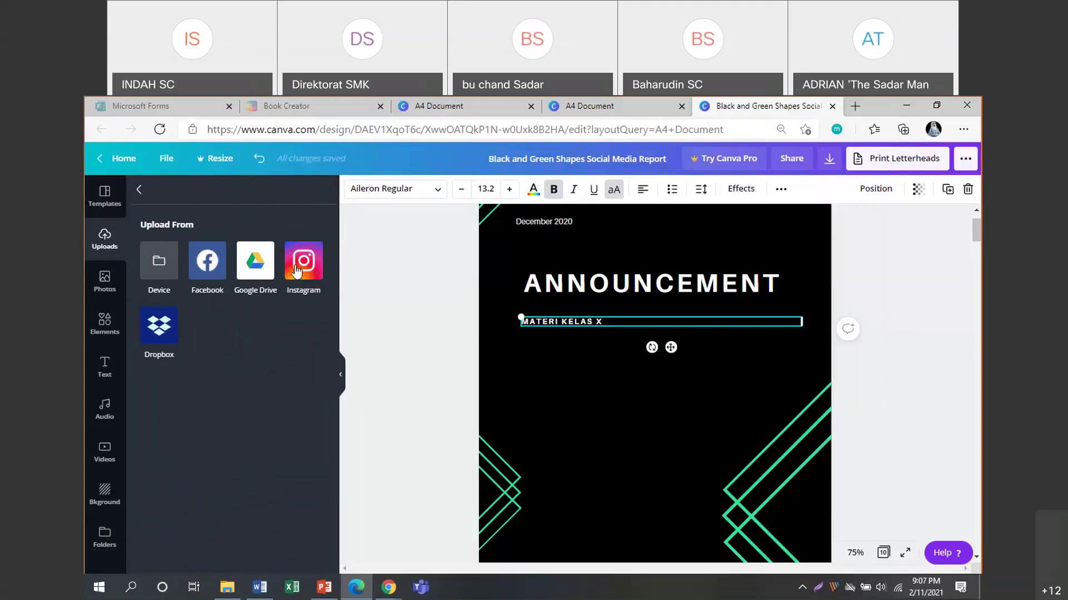
Step: Start a media upload from the device and search drive Data (F:) for "announcement"
click(162, 265)
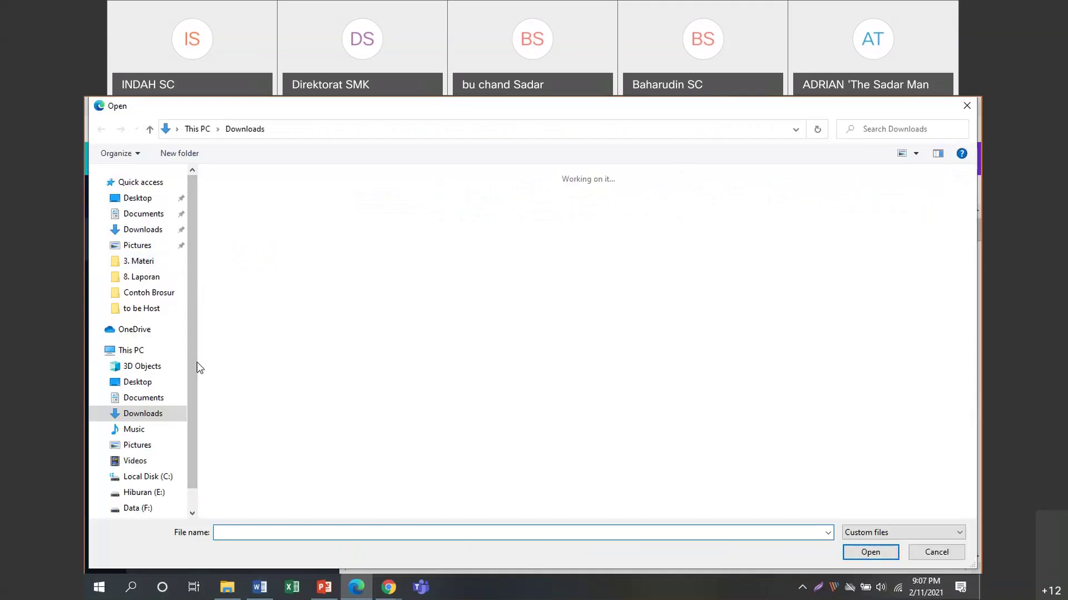
click(152, 482)
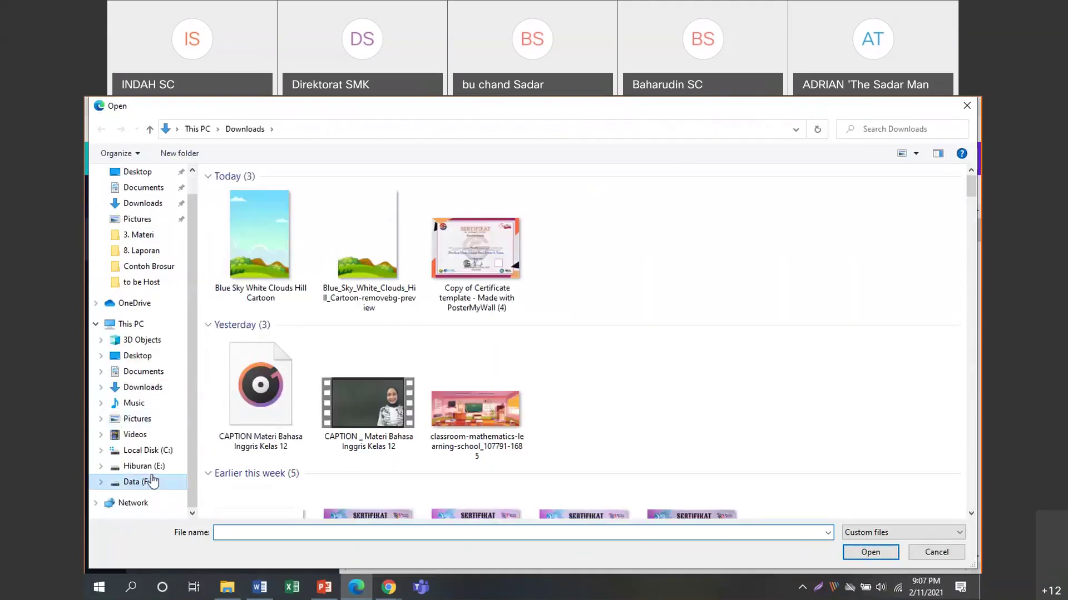
click(875, 129)
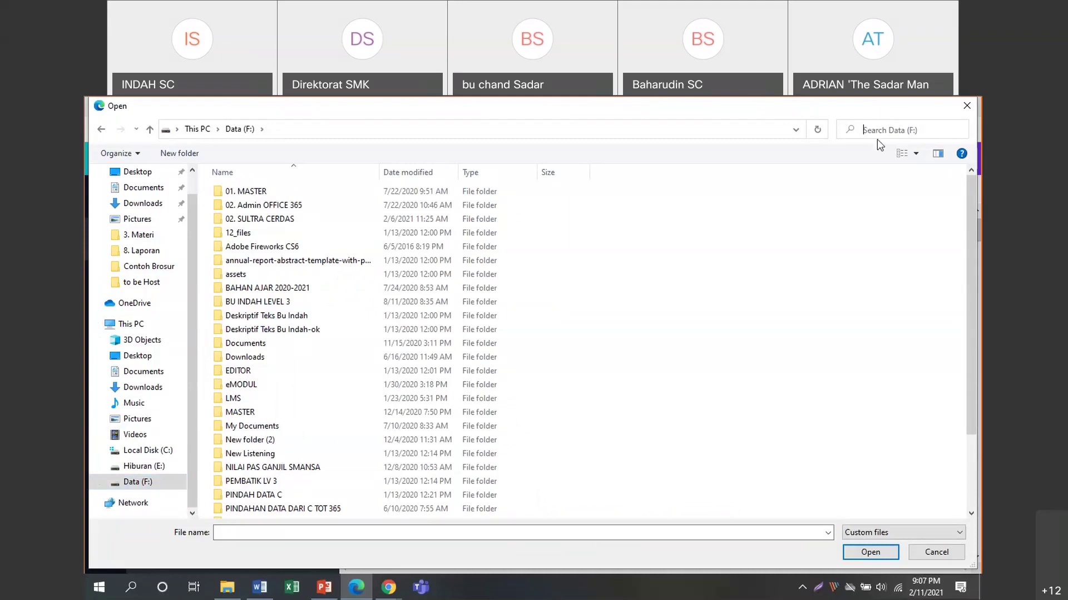
text(anno)
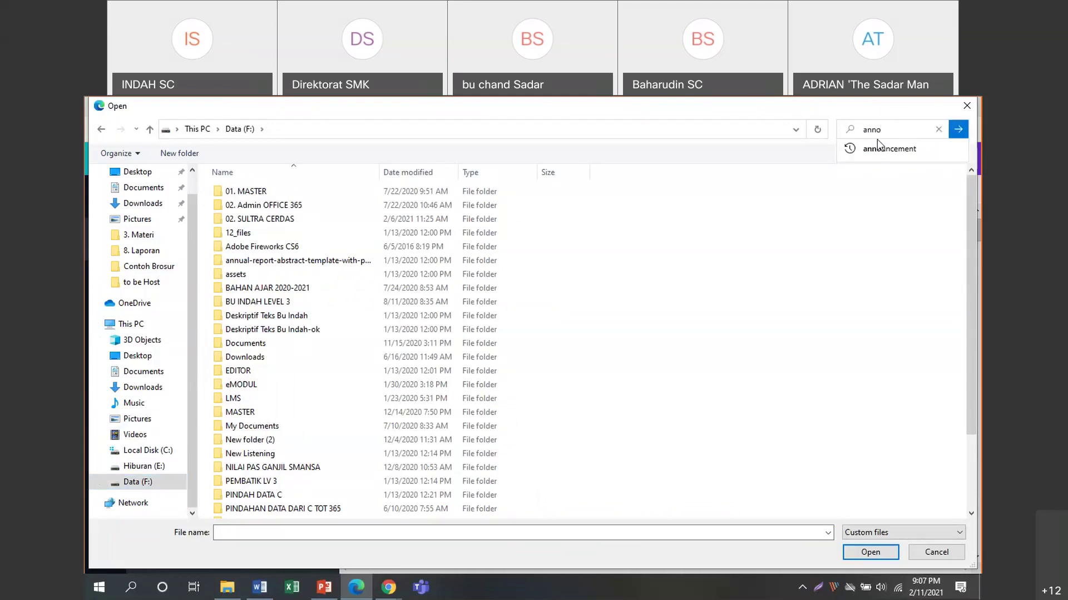
click(887, 129)
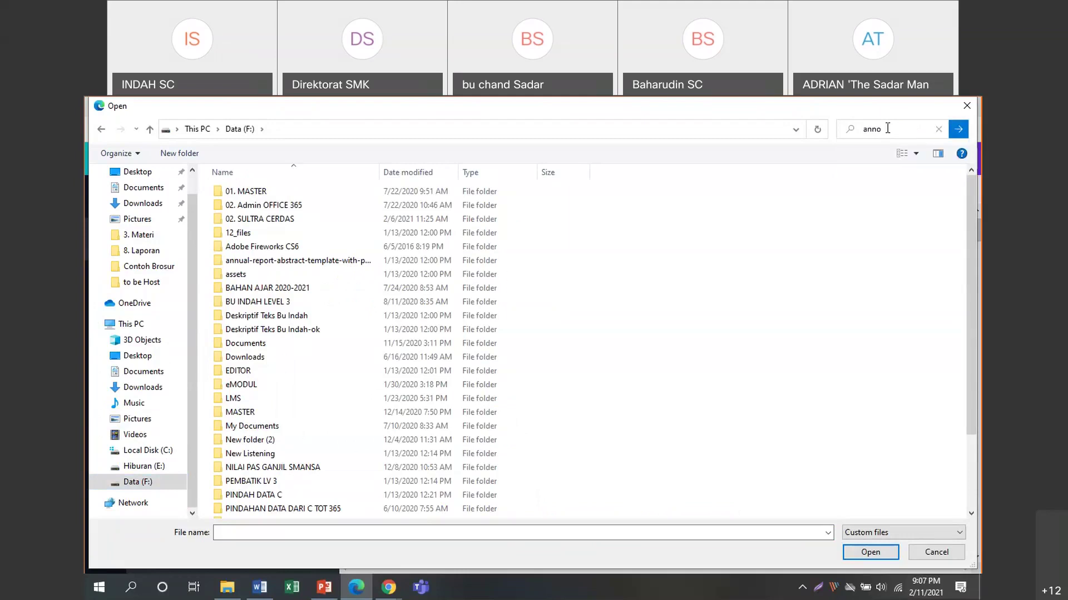
click(887, 128)
click(883, 139)
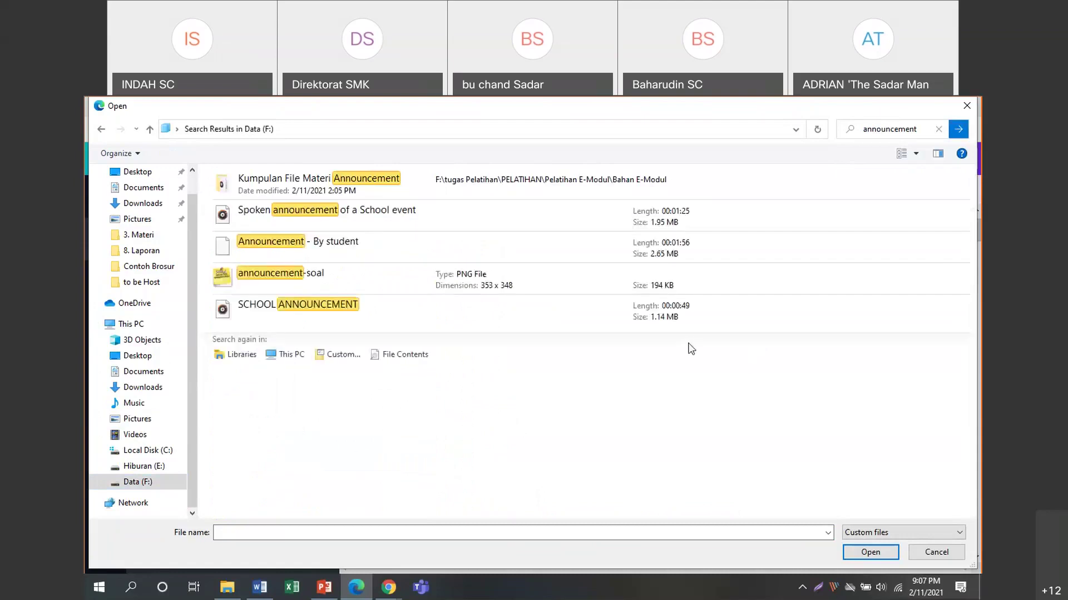
Step: Look through the Kumpulan File Materi Announcement folder and the other search results for a usable cover picture
double_click(295, 189)
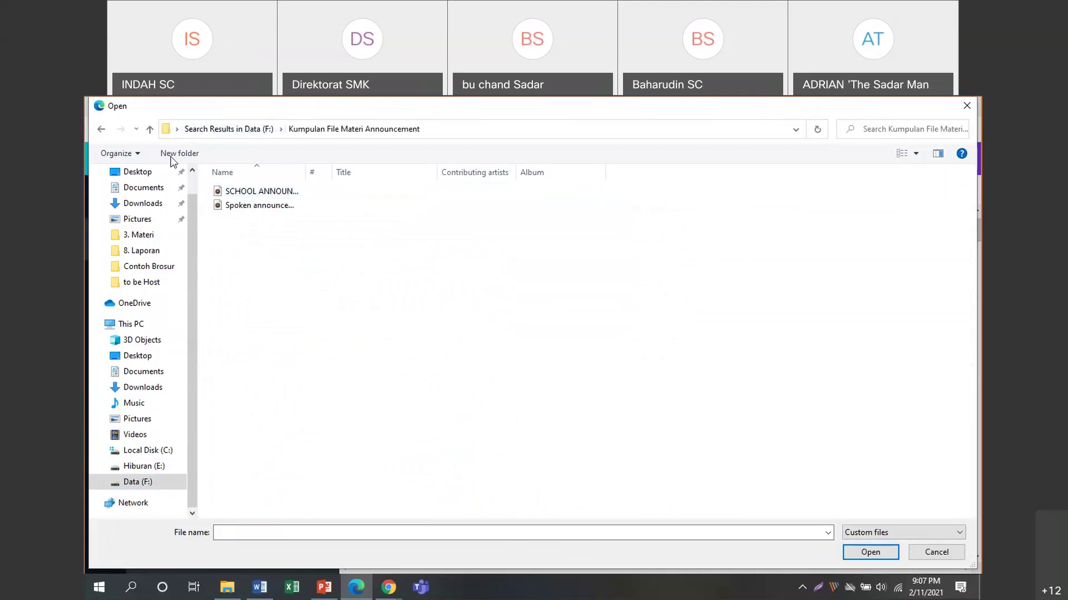
click(102, 129)
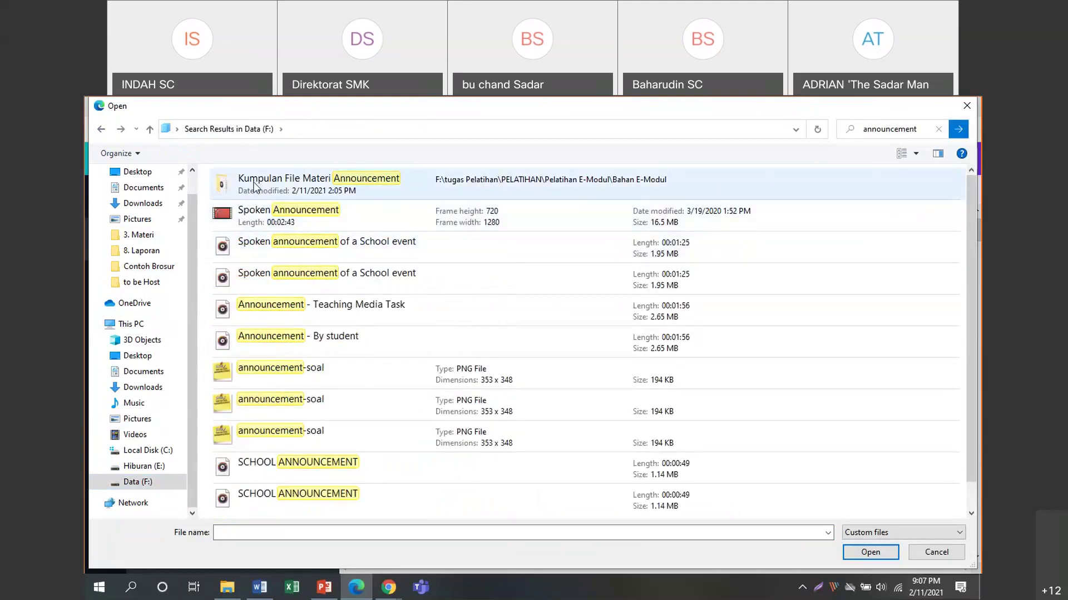
scroll(429, 278, down, 1)
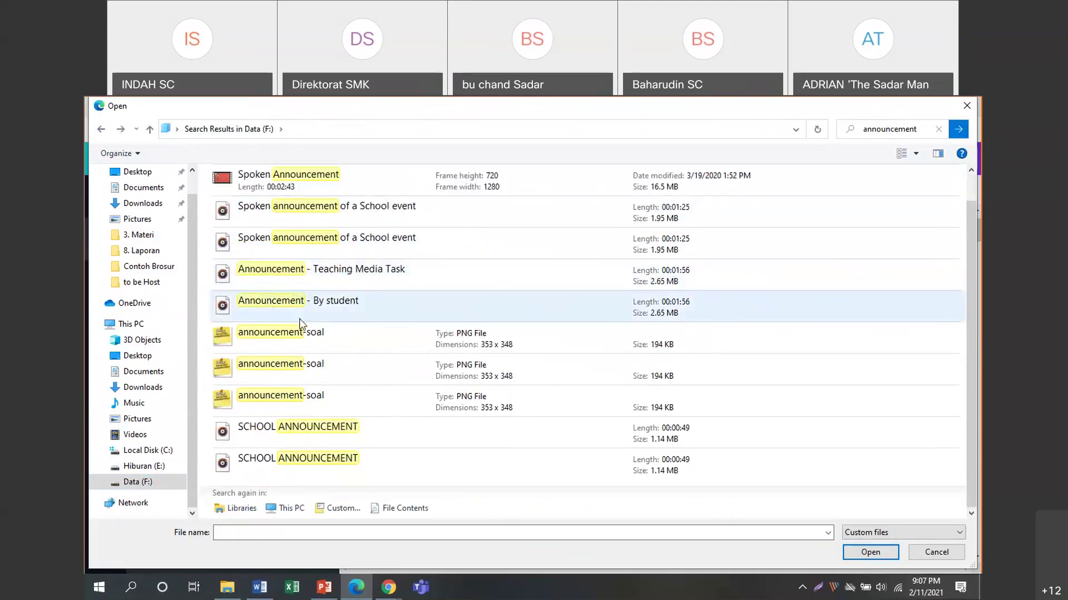
scroll(300, 324, up, 1)
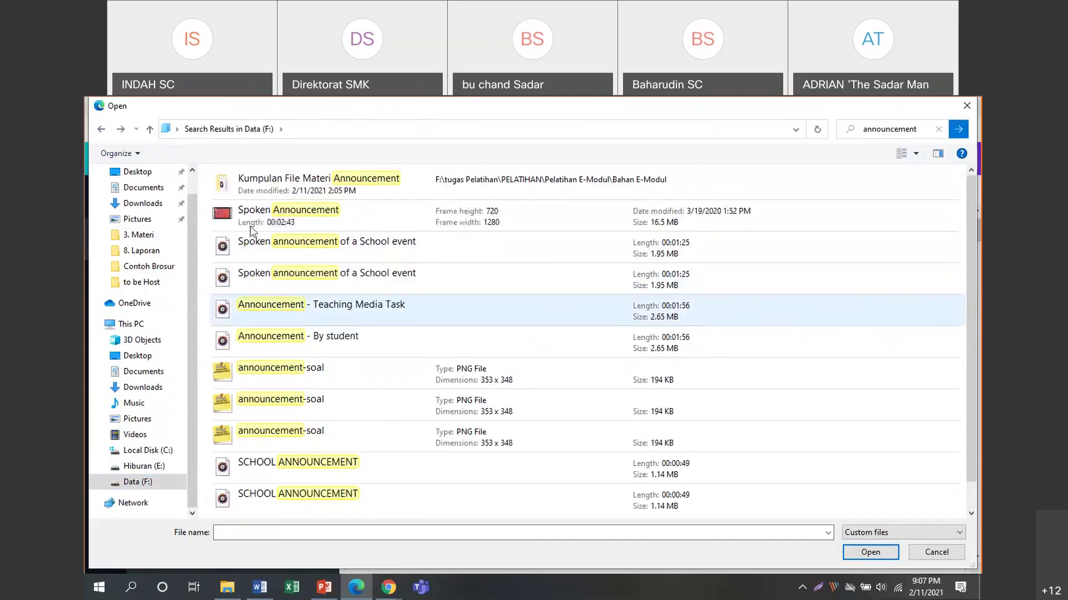
double_click(252, 190)
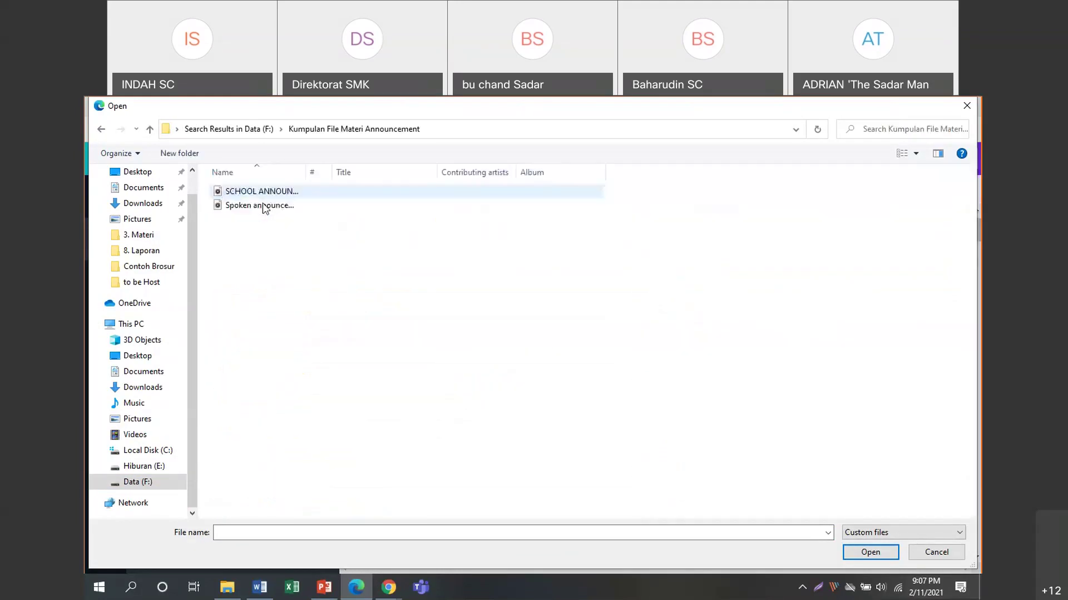
Step: Switch to the Chrome window and search Google Images for "announcement" in a new tab
click(387, 588)
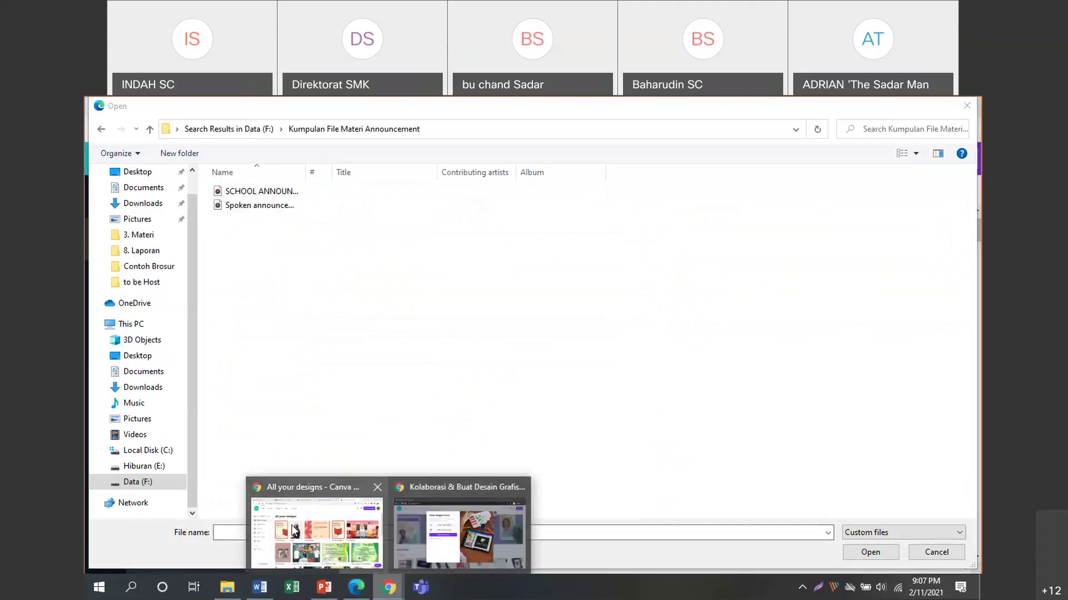
click(317, 532)
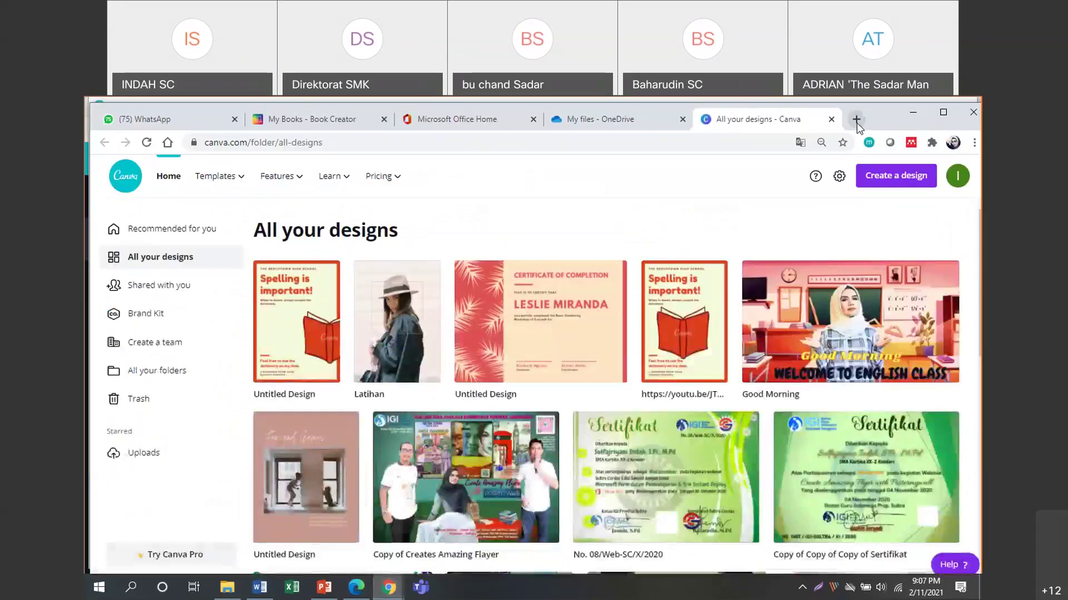
click(856, 119)
text(announ)
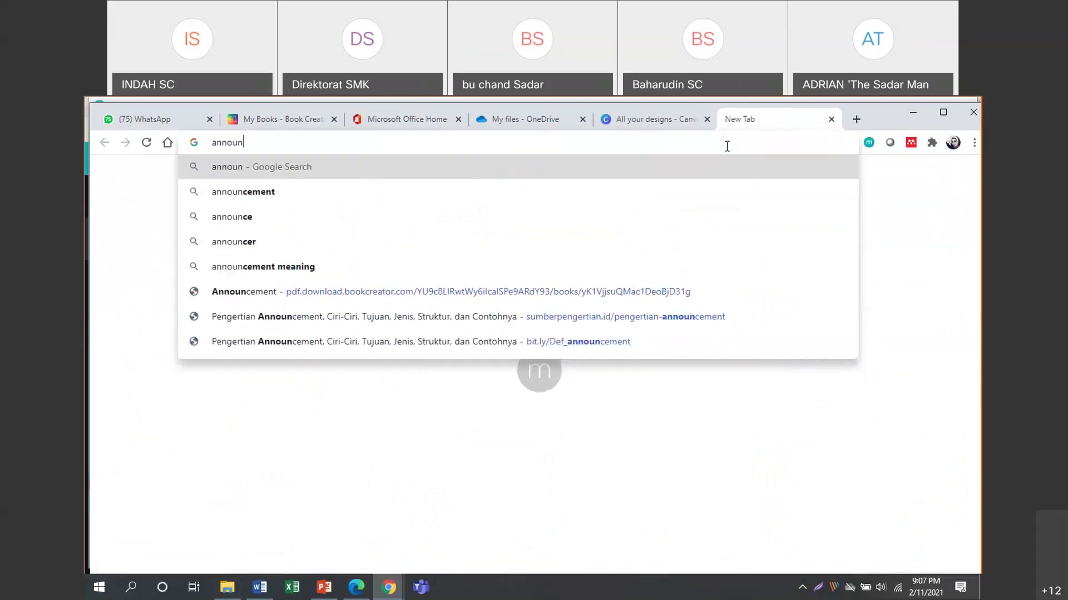
text(cement)
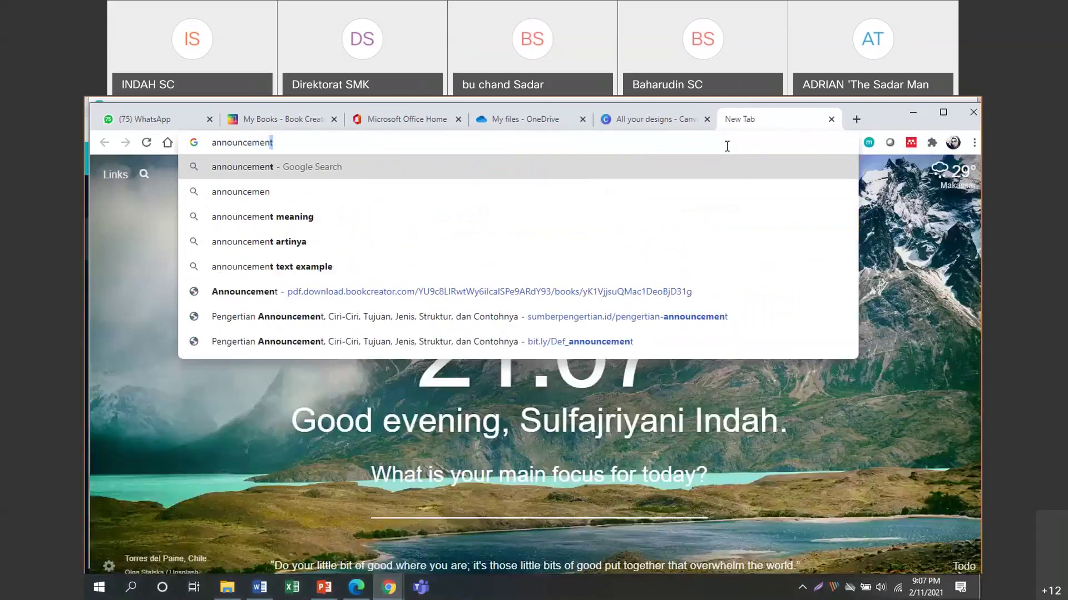
key(Return)
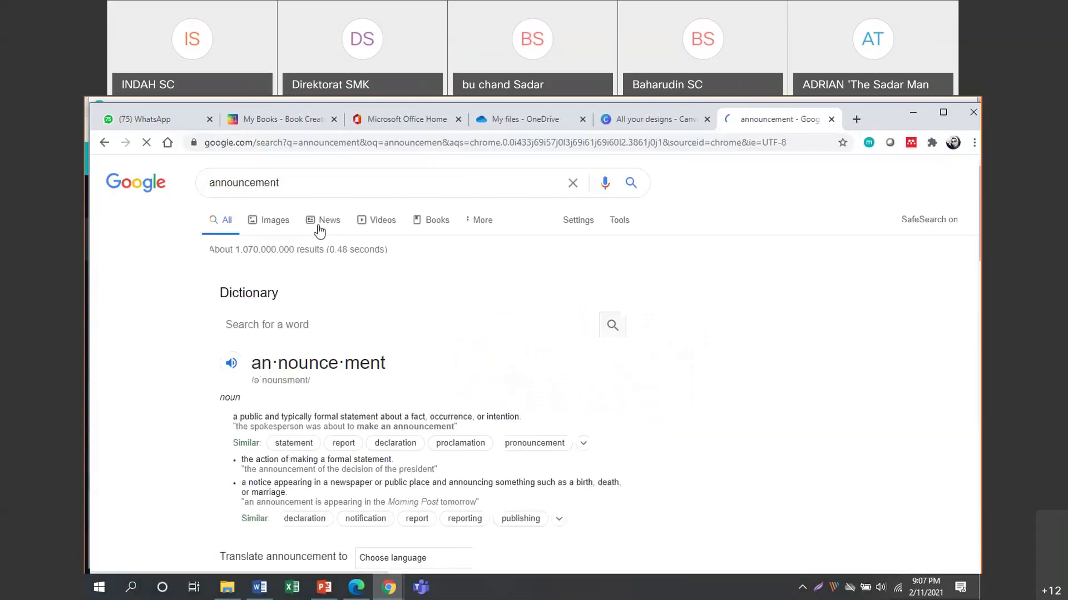
click(284, 229)
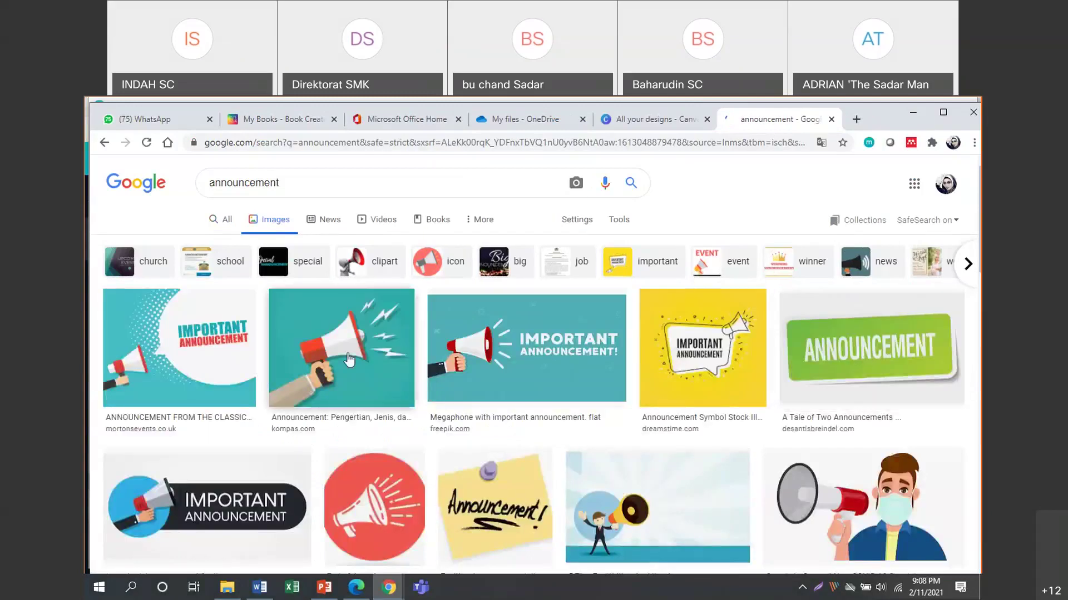
Step: Open the first "Important Announcement" megaphone picture and save it to Downloads as the JPEG image Announcement-scaled
click(212, 344)
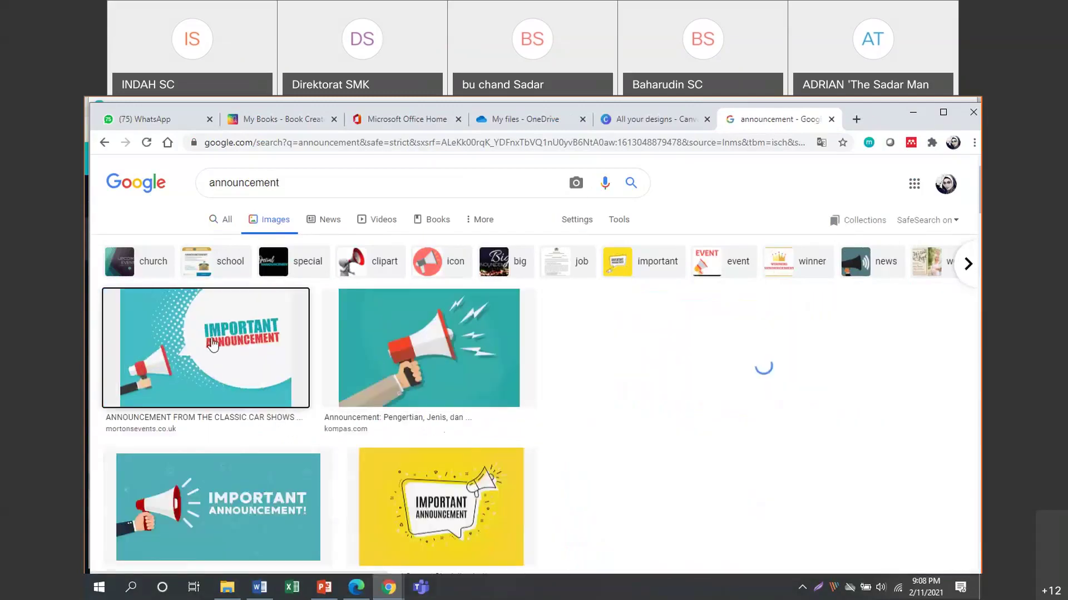
right_click(757, 289)
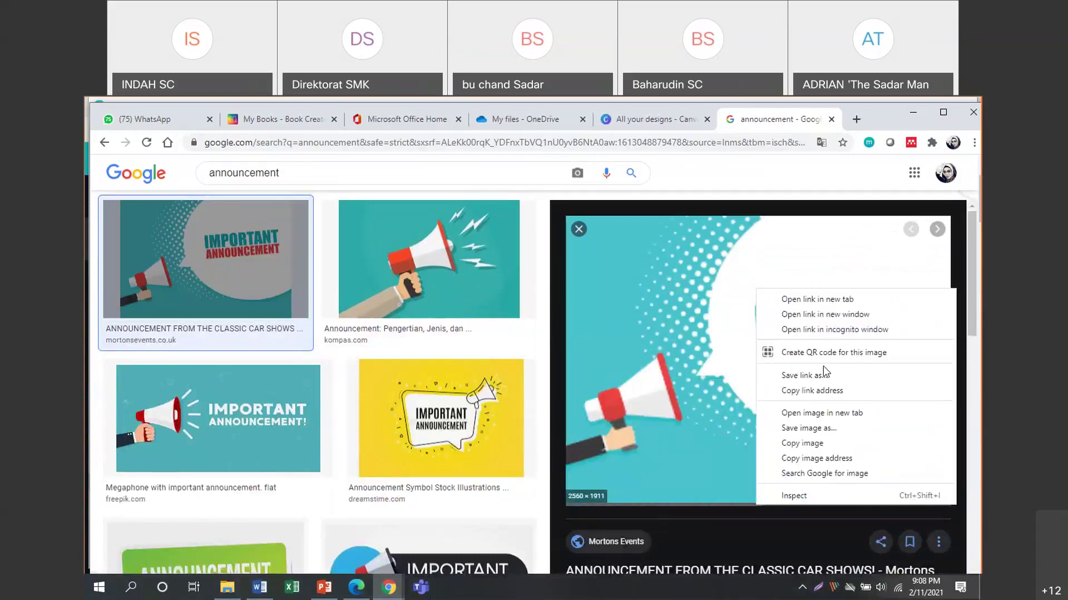
click(817, 445)
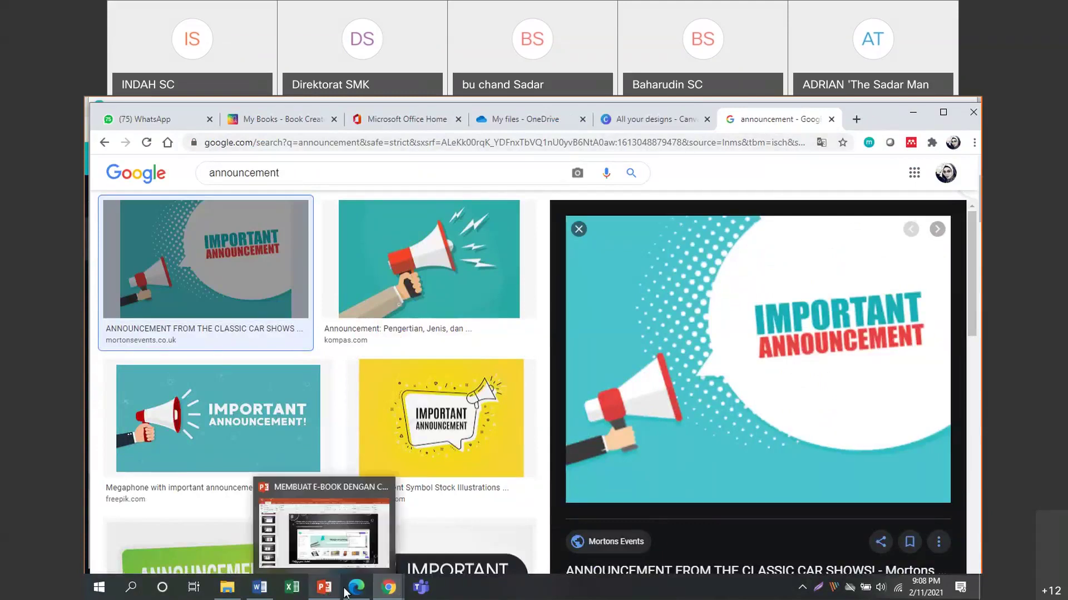
right_click(675, 278)
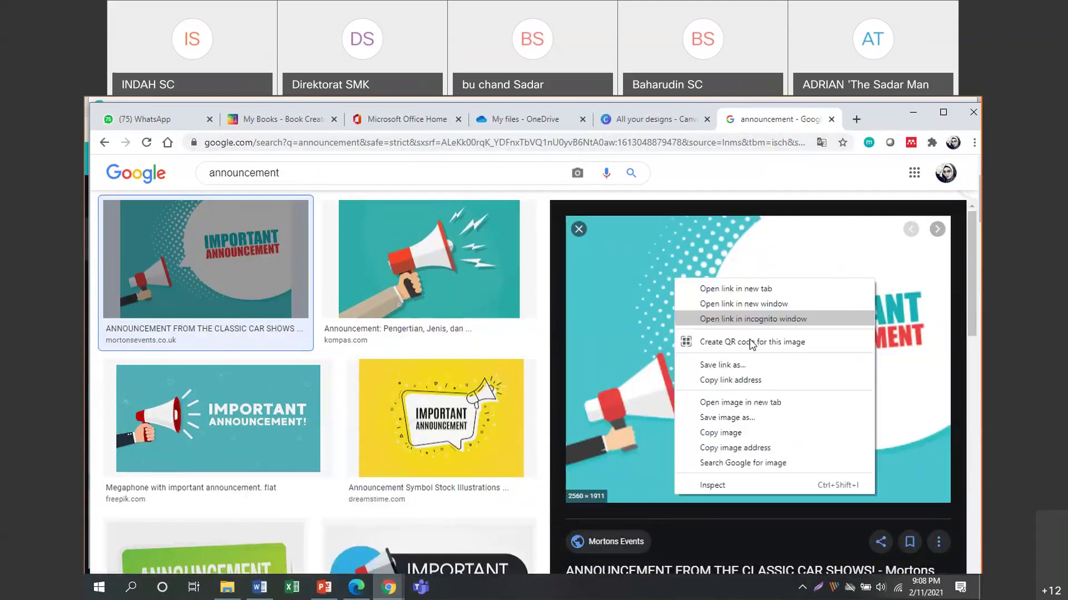
click(736, 418)
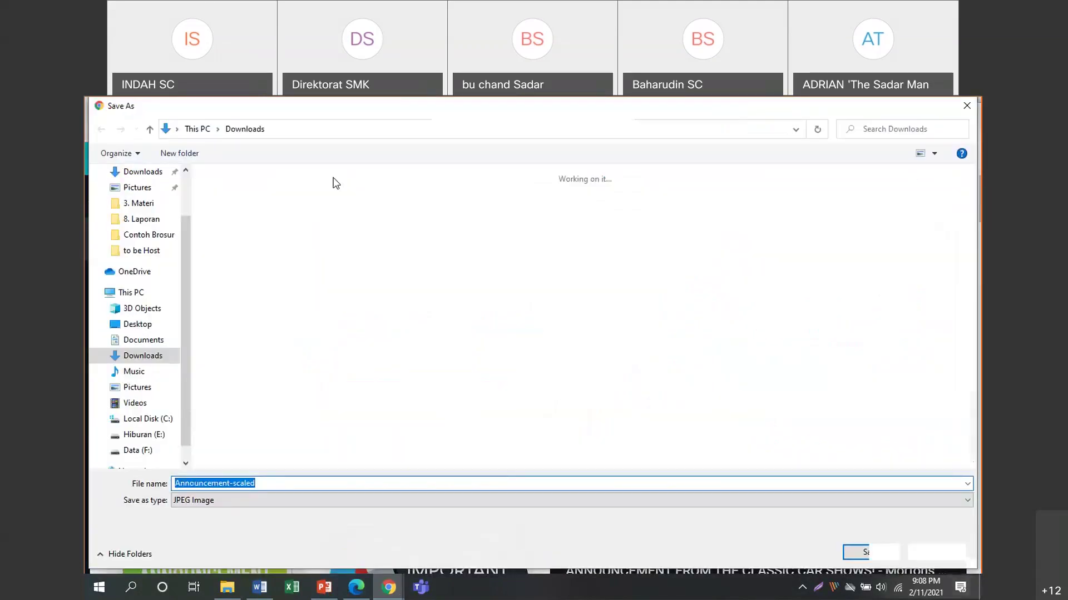
click(860, 552)
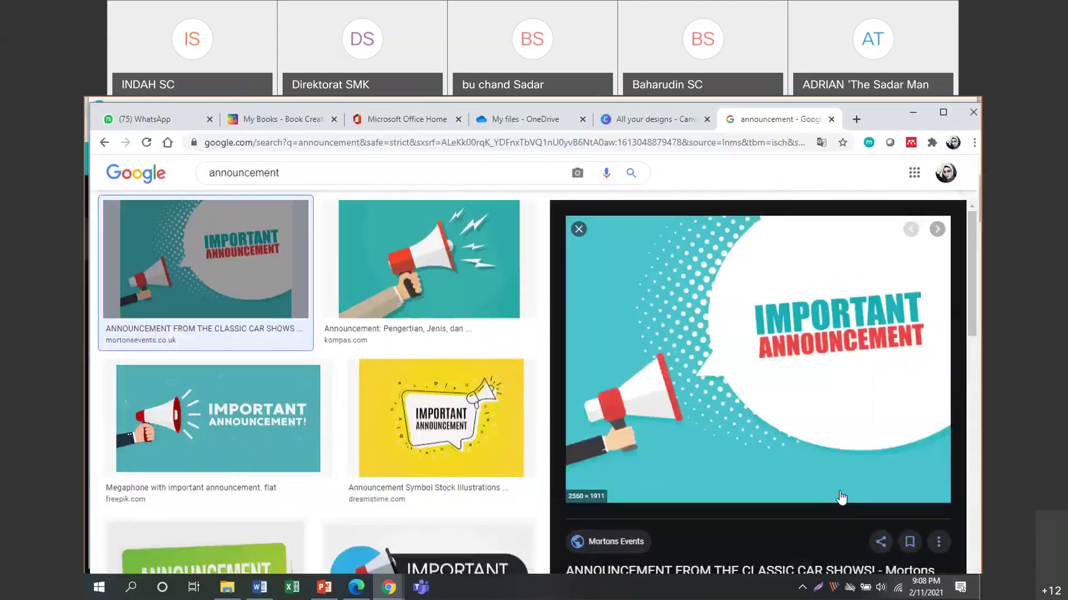
Step: Return to the pending upload in Edge and upload Announcement-scaled from the Downloads folder
click(656, 120)
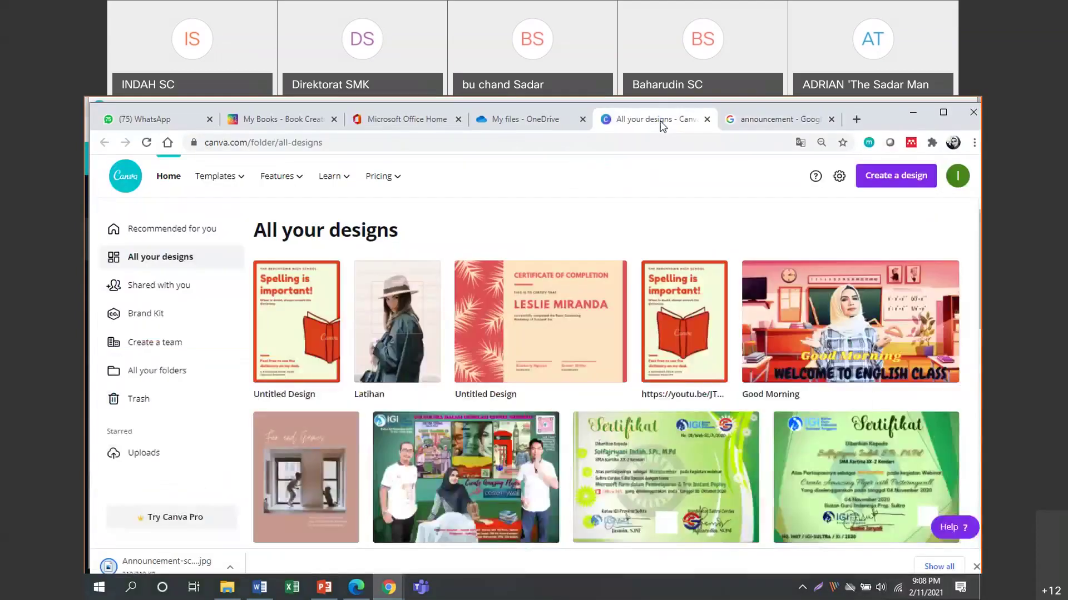
click(358, 589)
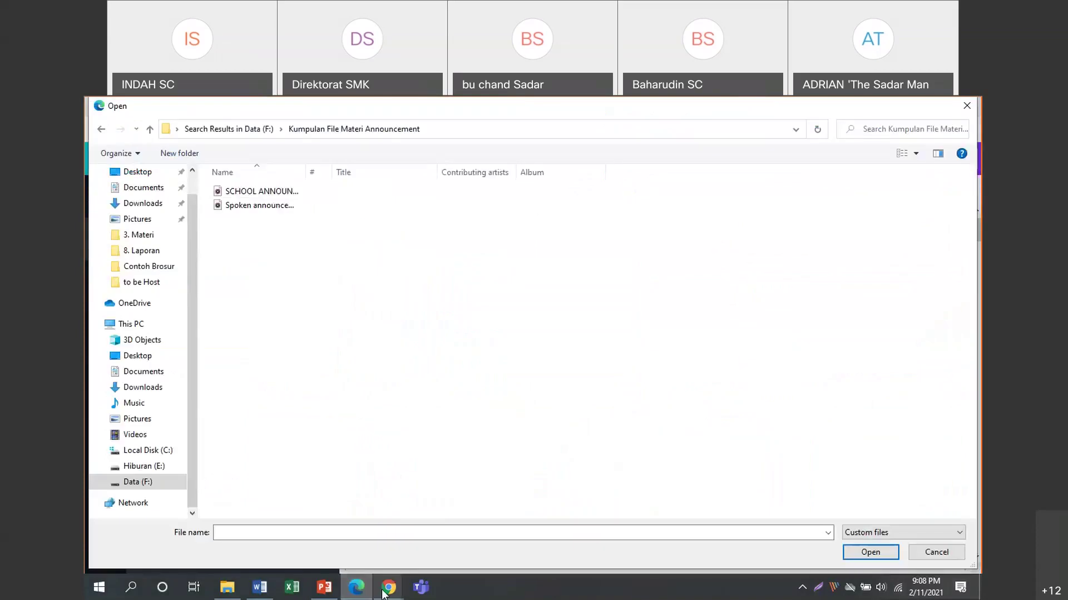
click(383, 592)
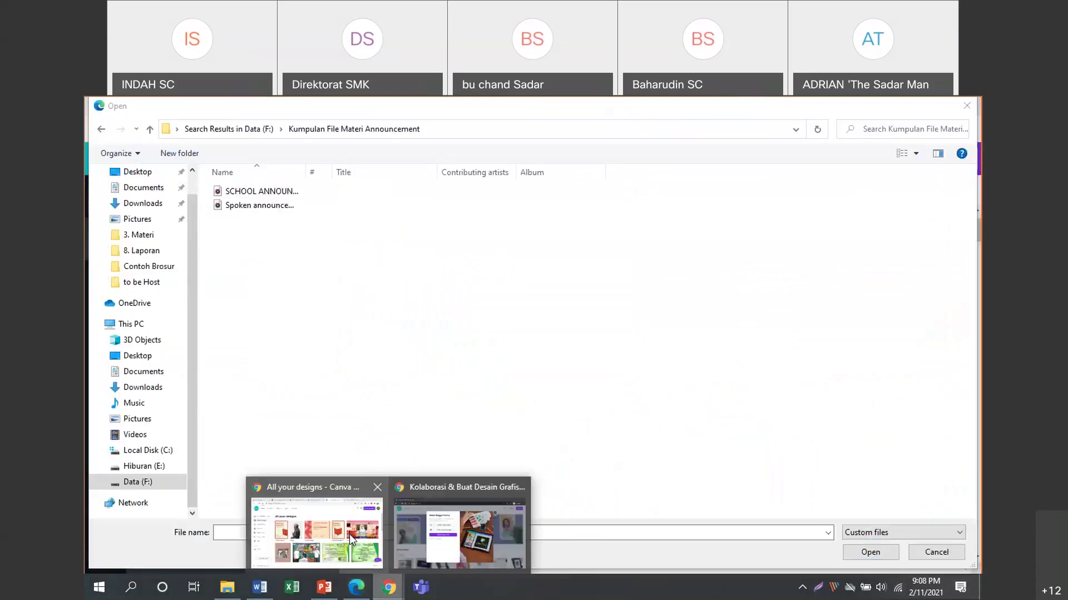
click(349, 535)
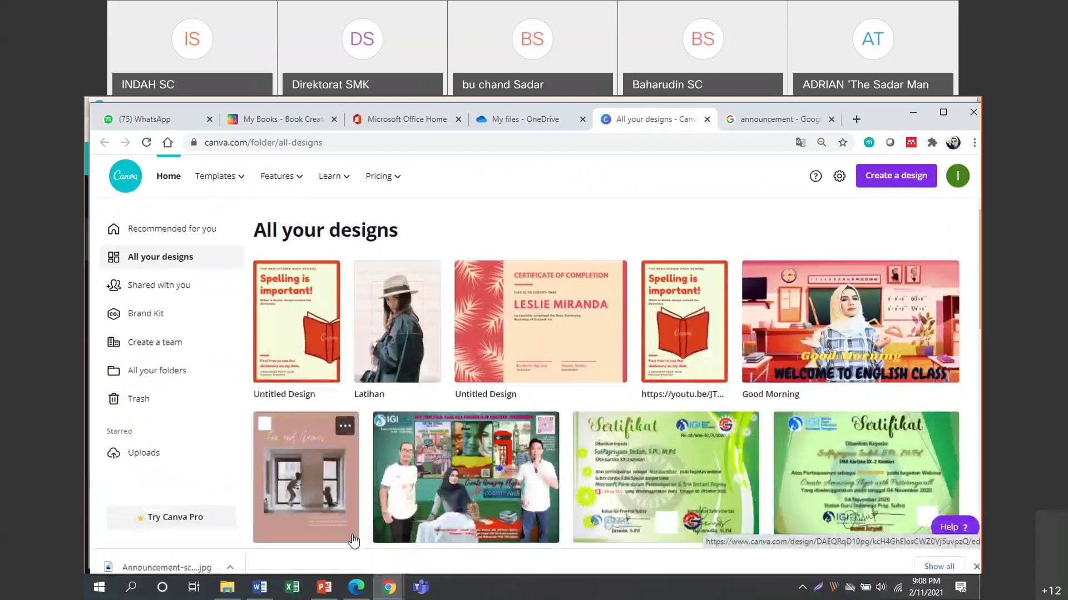
click(356, 590)
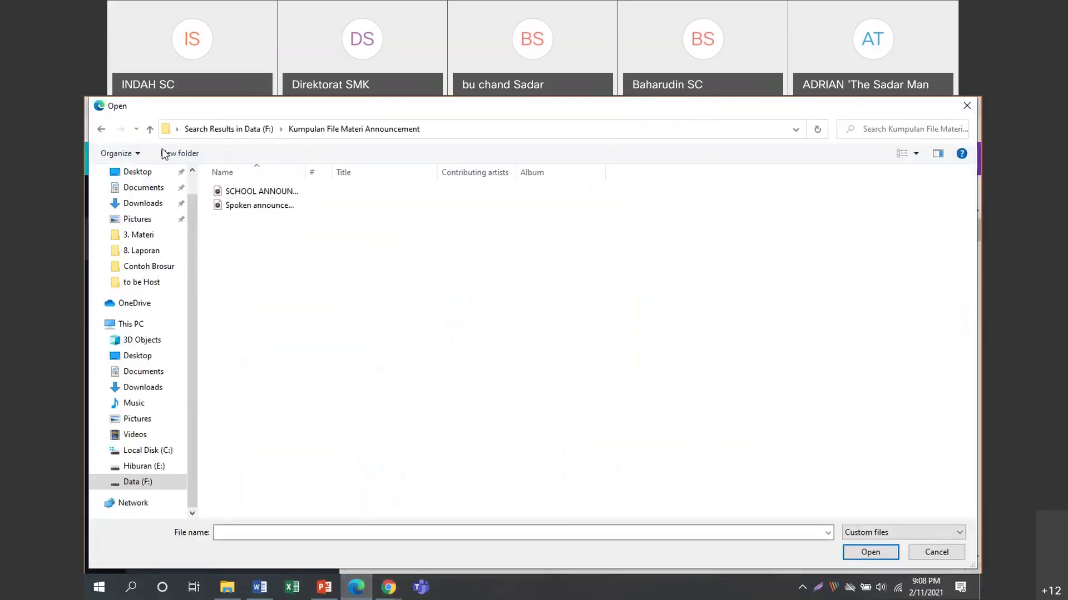
click(142, 204)
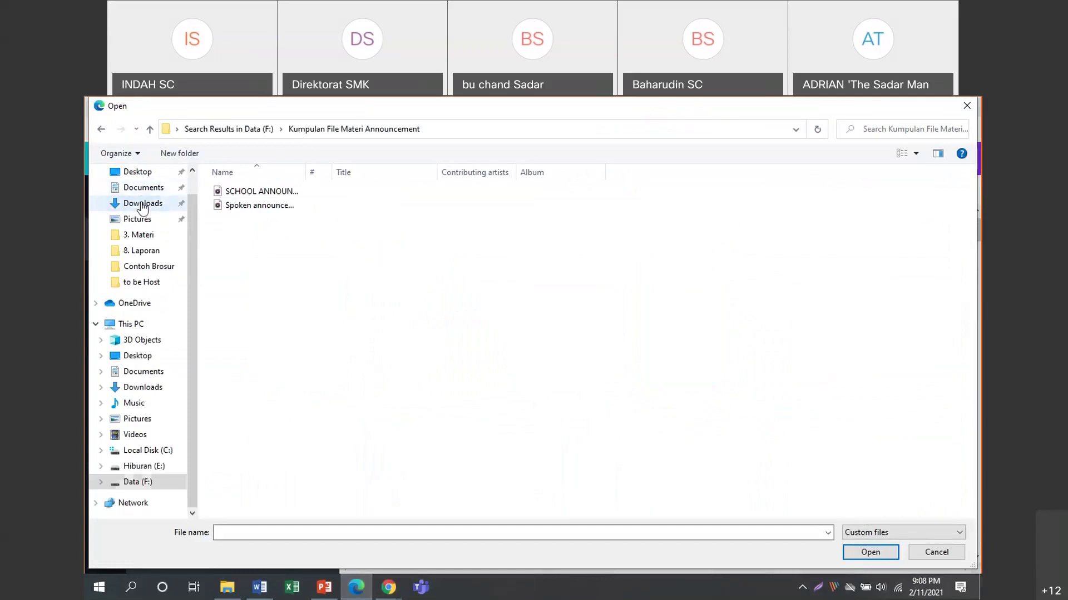
click(259, 244)
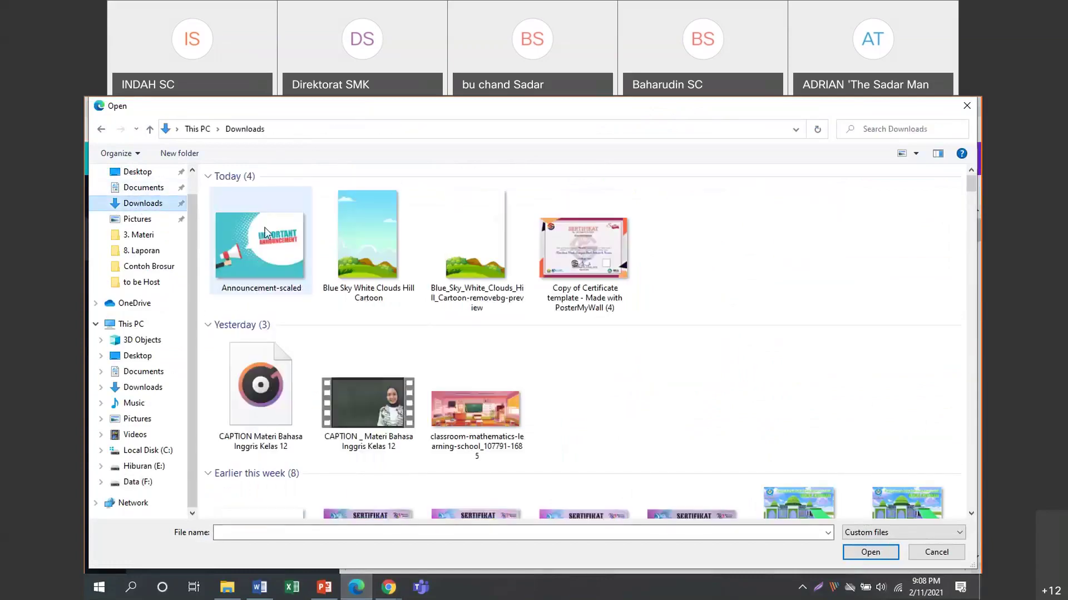
click(869, 553)
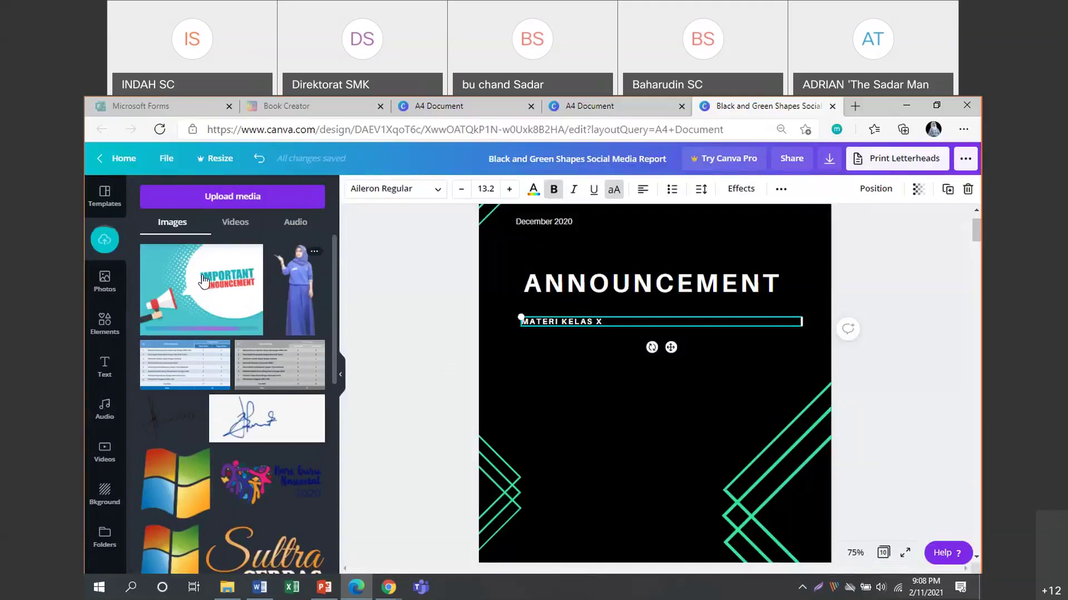
Step: Place the uploaded announcement picture on the cover below "MATERI KELAS X" and resize it, aligning its left edge with that text
drag(202, 282, 714, 444)
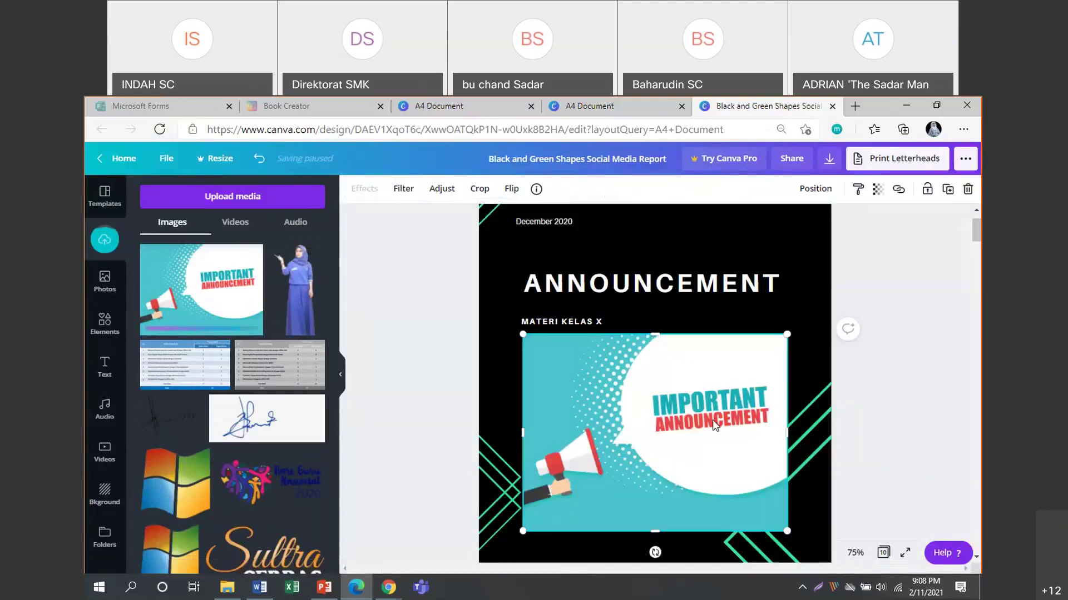
drag(790, 332, 682, 402)
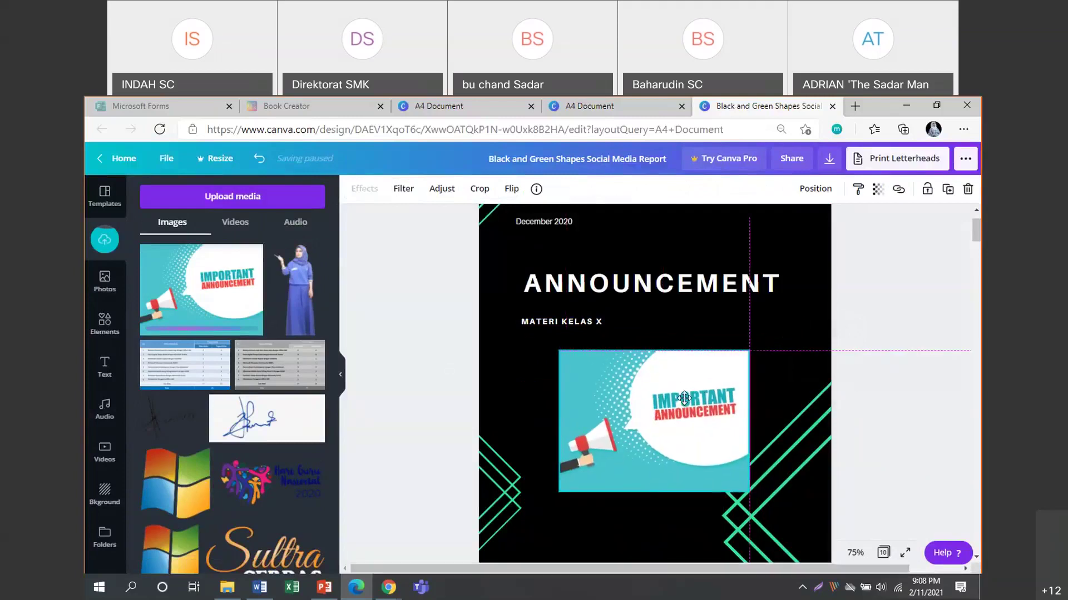
drag(748, 351, 787, 350)
drag(555, 351, 523, 334)
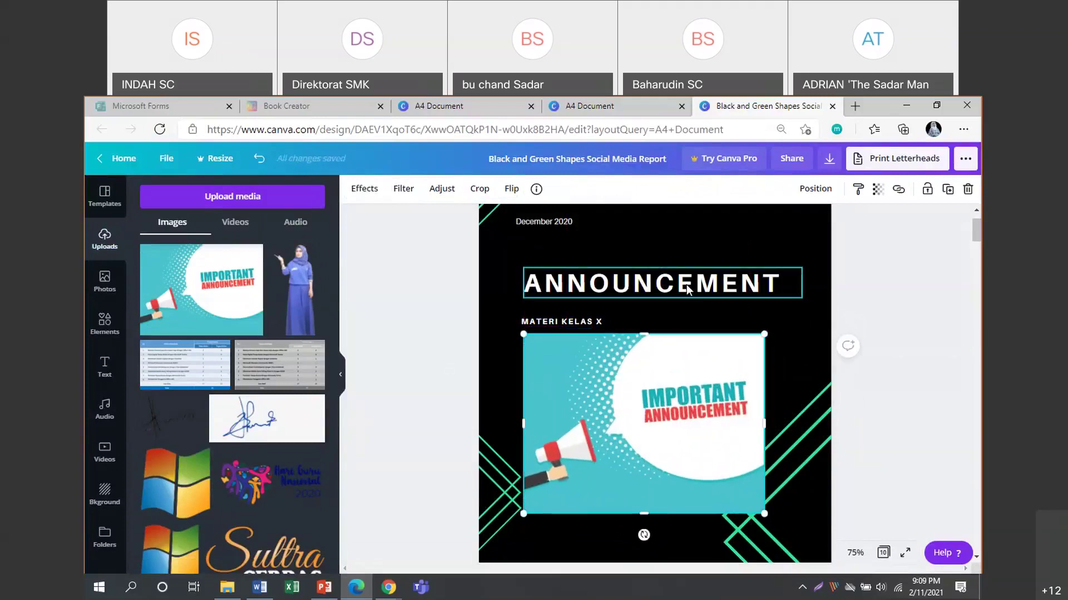
Step: Move the "ANNOUNCEMENT" title onto the lower part of the announcement picture and scale its text down to size 33.1
drag(686, 285, 674, 494)
drag(516, 509, 561, 514)
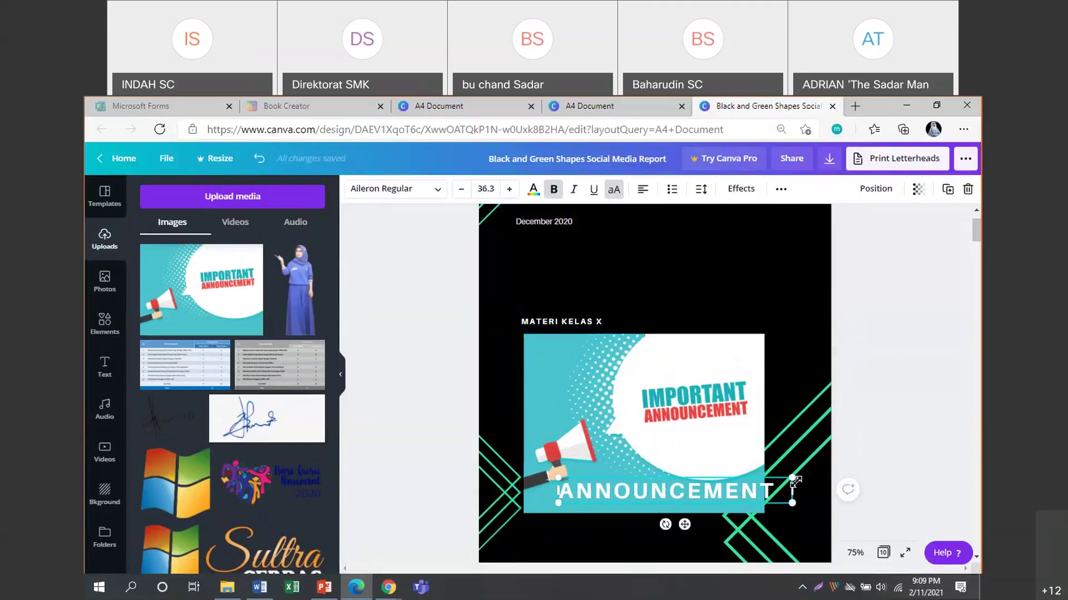
drag(795, 482, 772, 484)
drag(673, 491, 662, 493)
Step: Select all the text in the preparer and approver credits block near the bottom of the cover and review the cover
scroll(813, 362, down, 2)
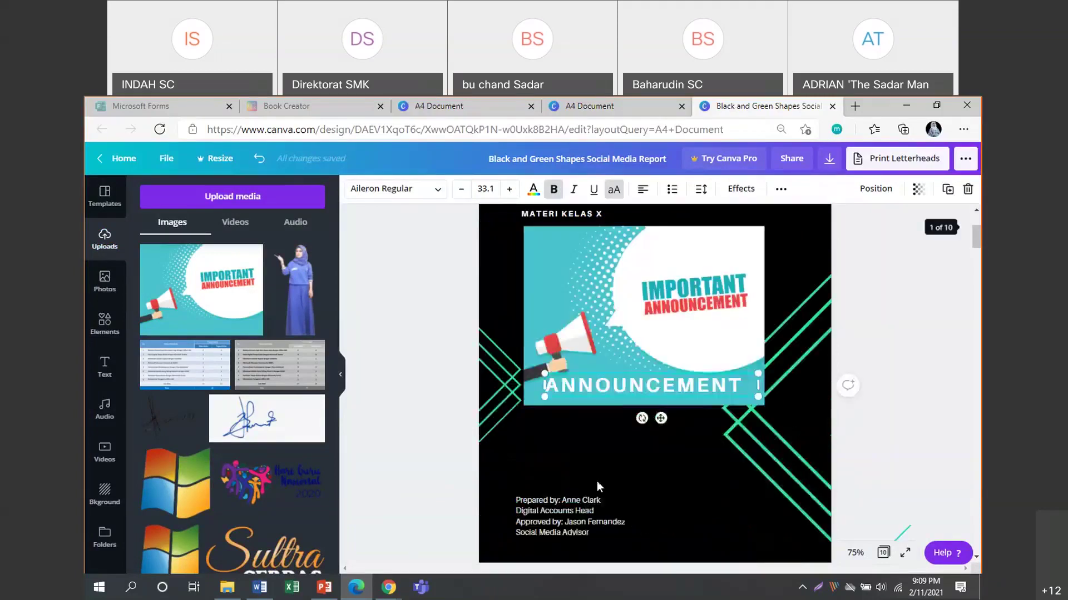
click(566, 519)
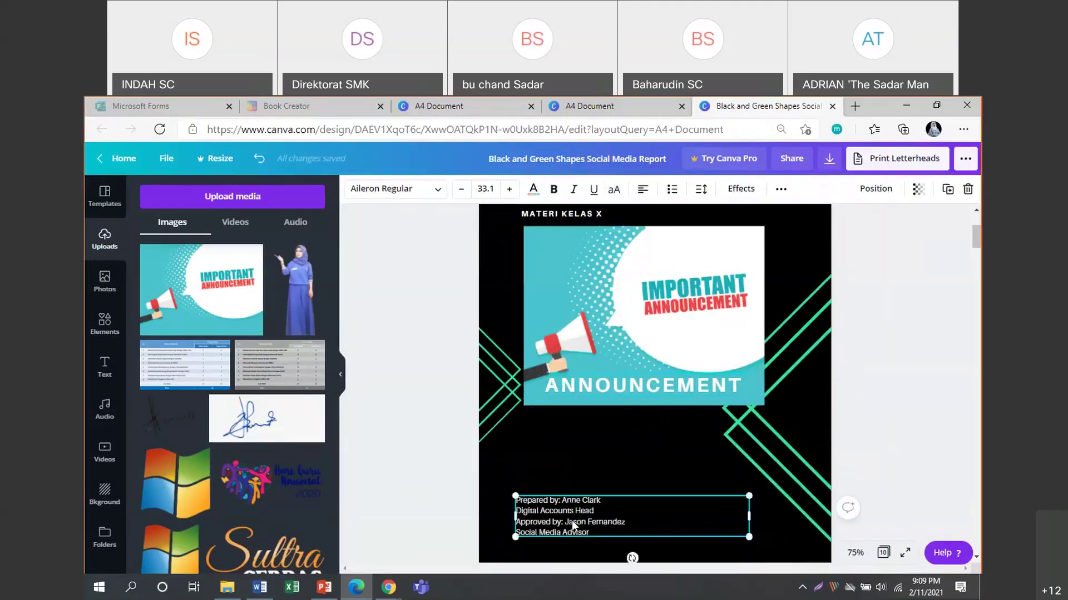
click(572, 520)
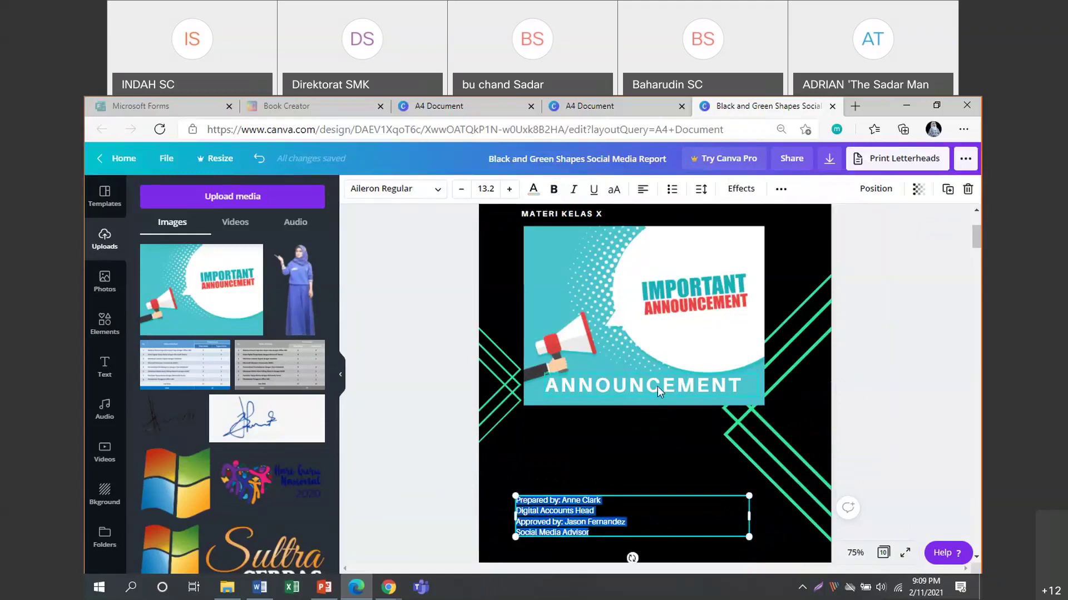
scroll(657, 386, up, 2)
scroll(657, 386, up, 1)
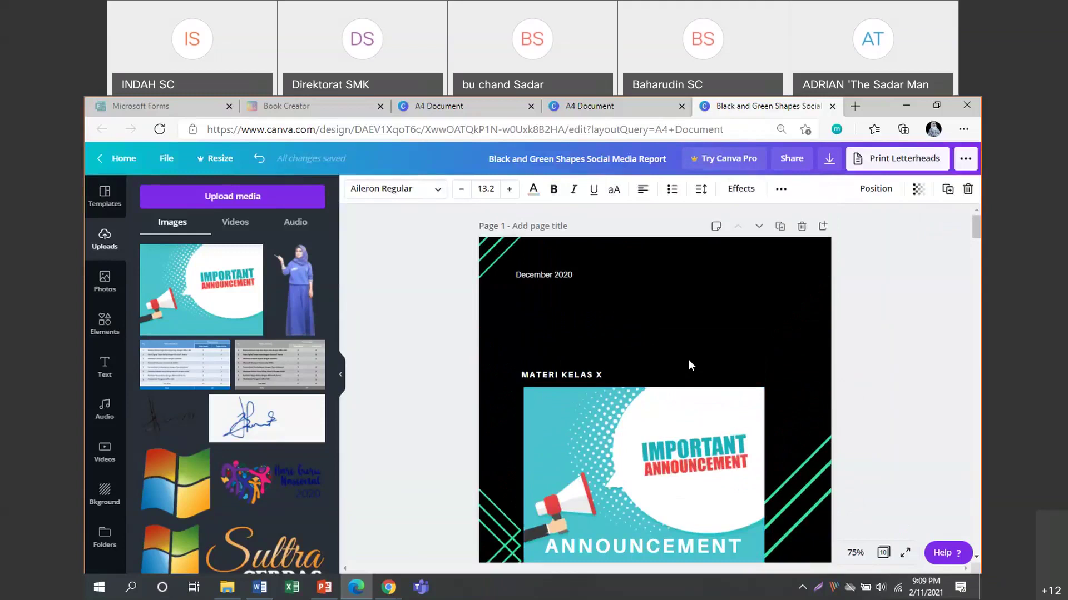
scroll(704, 309, down, 3)
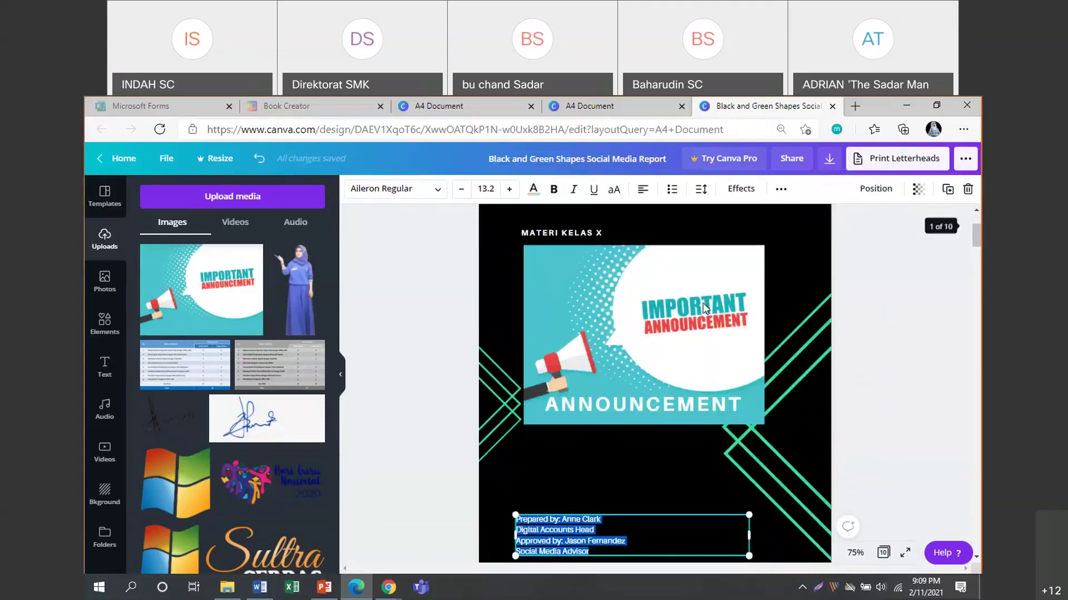
scroll(703, 306, down, 3)
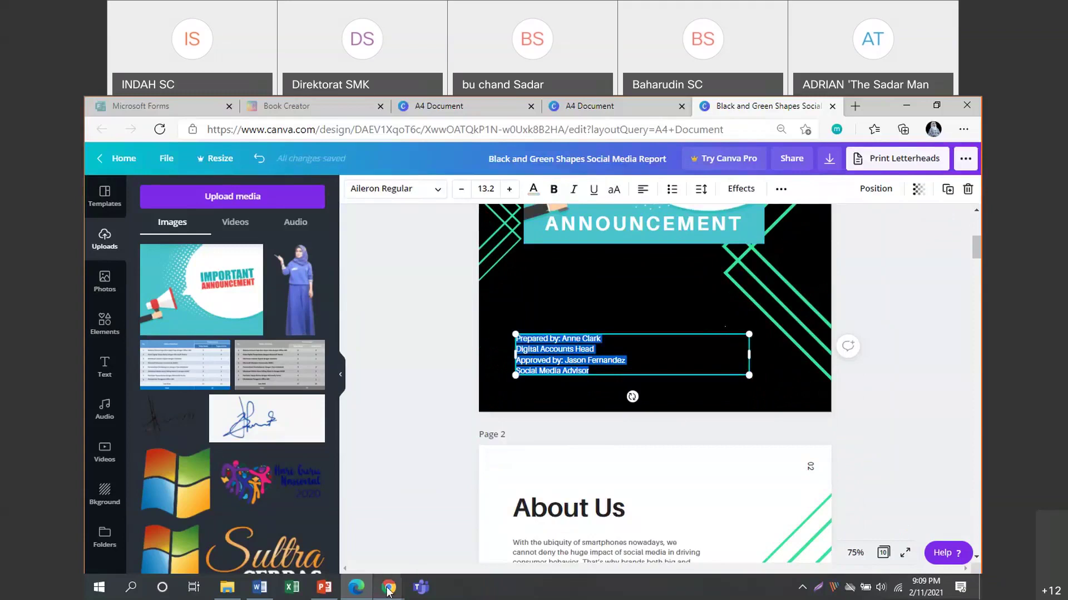
Step: Switch to File Explorer and look through the Hiburan (E:) and Data (F:) drives for the teaching material folders
mouse_move(388, 591)
mouse_move(318, 593)
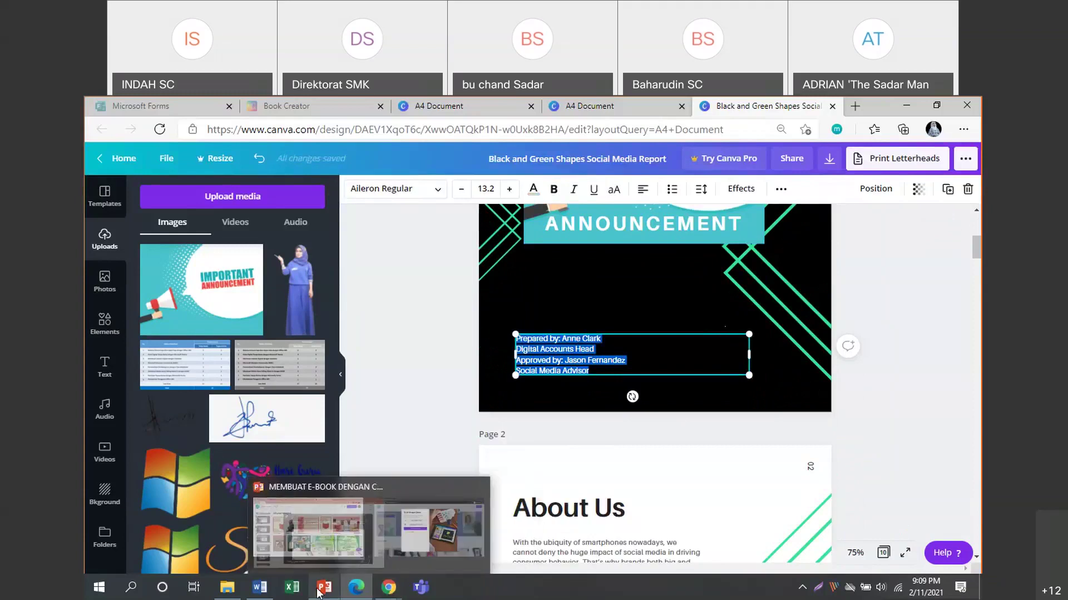
mouse_move(232, 593)
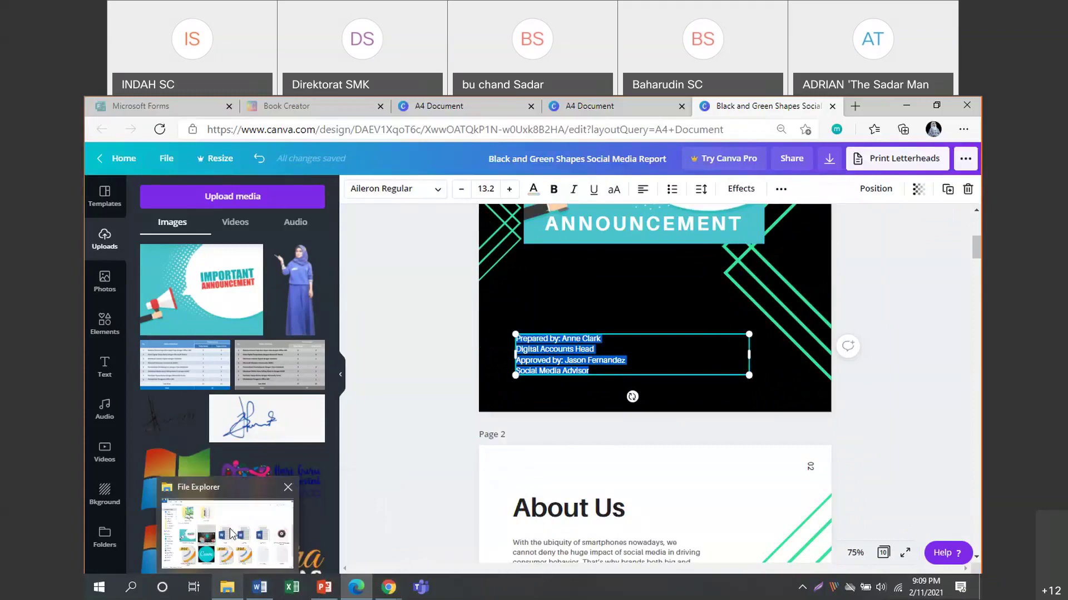
click(231, 534)
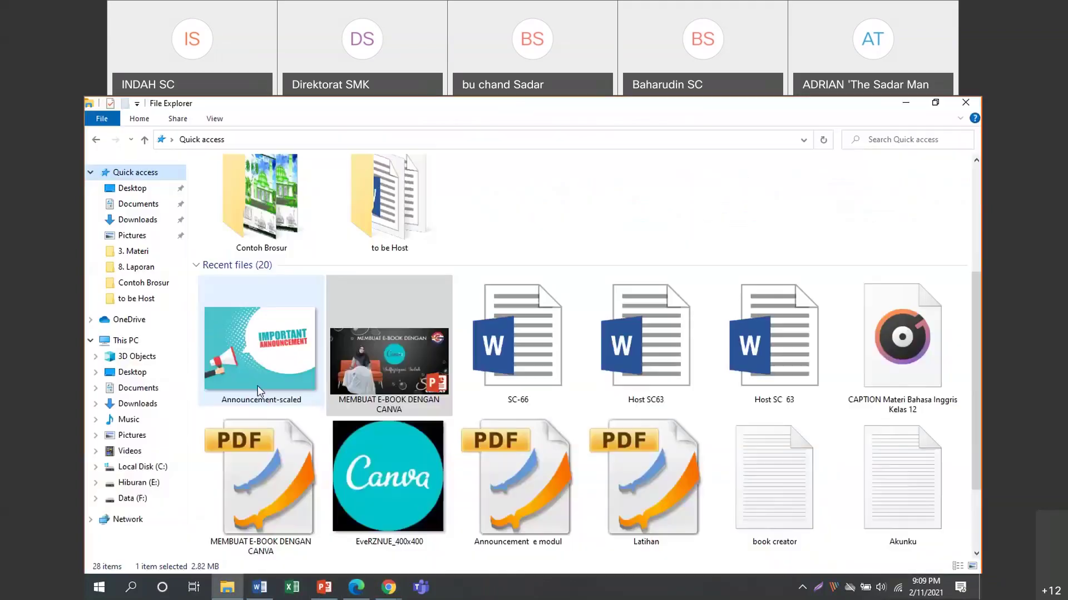
click(96, 140)
click(95, 139)
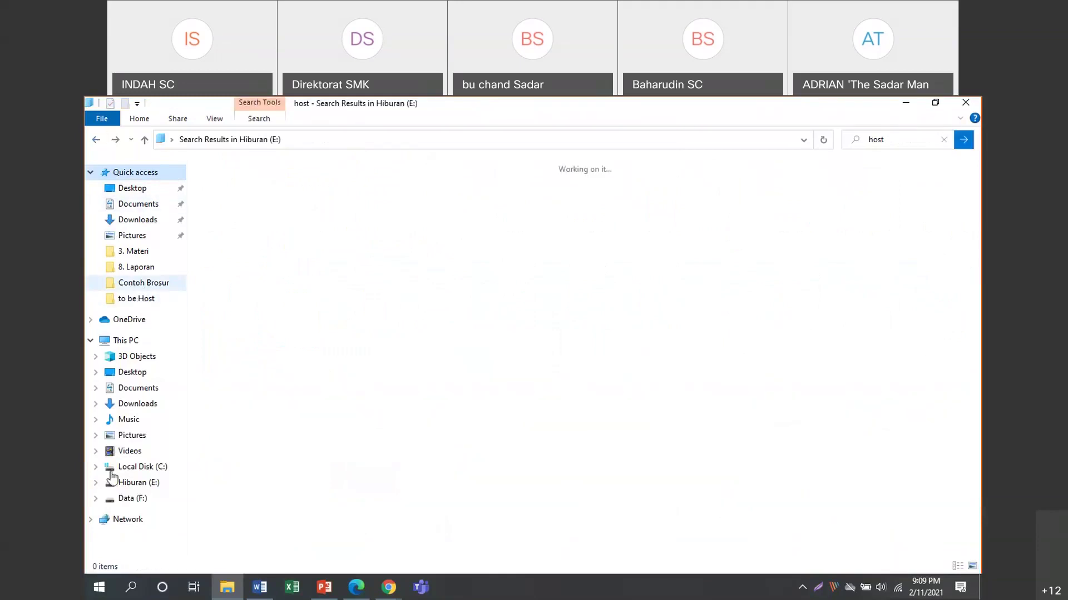
click(129, 499)
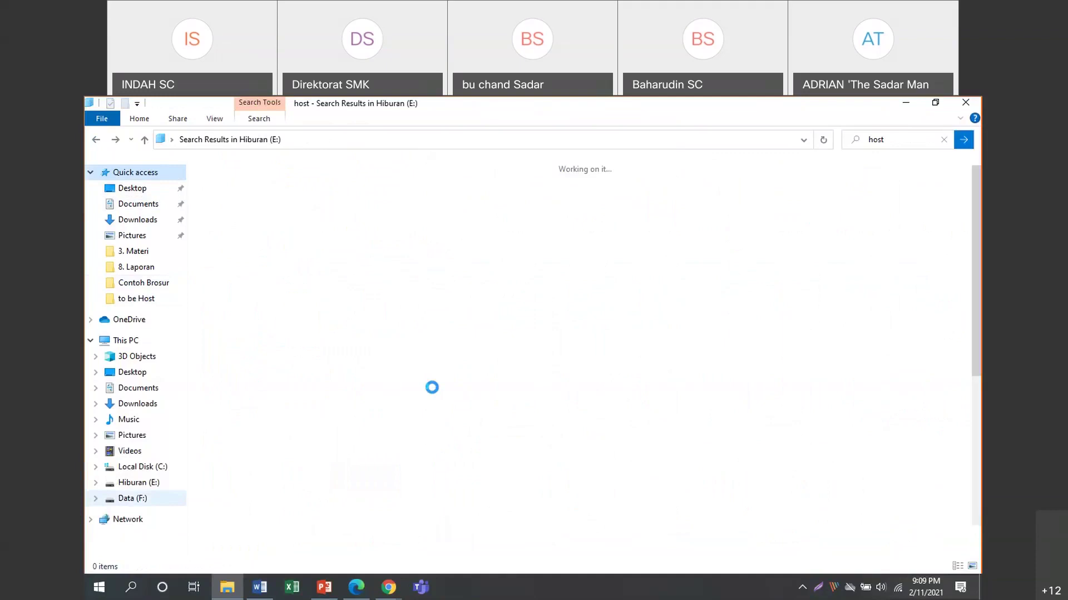
click(890, 141)
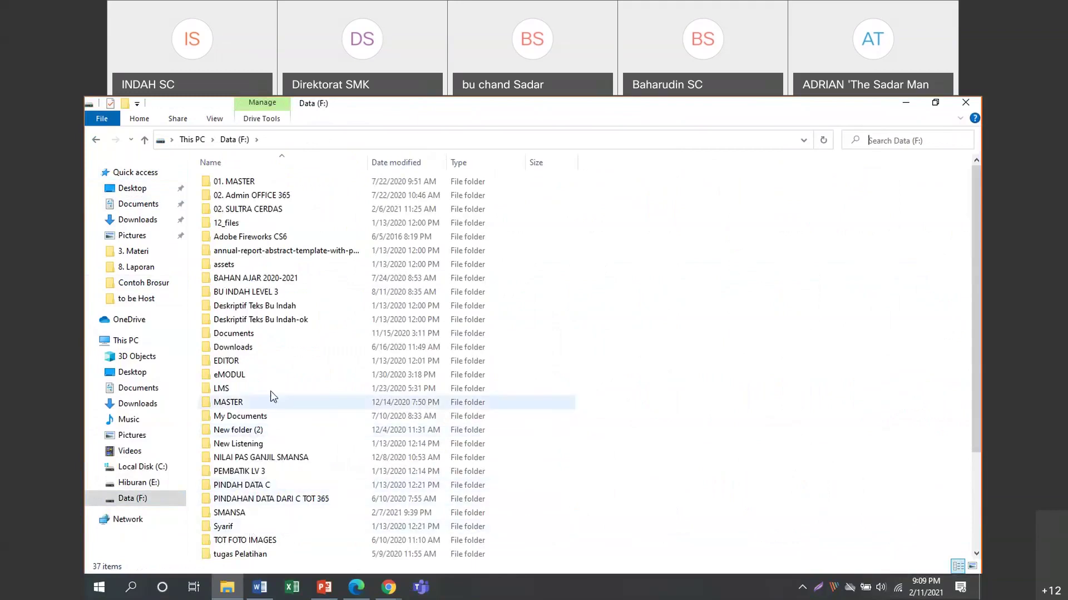
scroll(284, 306, down, 1)
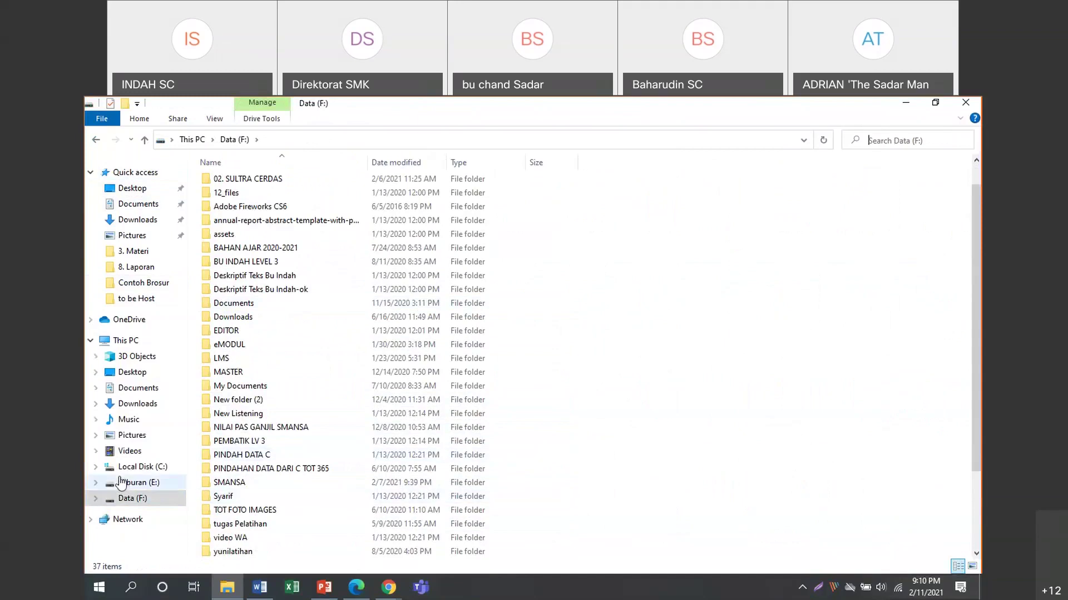
click(139, 482)
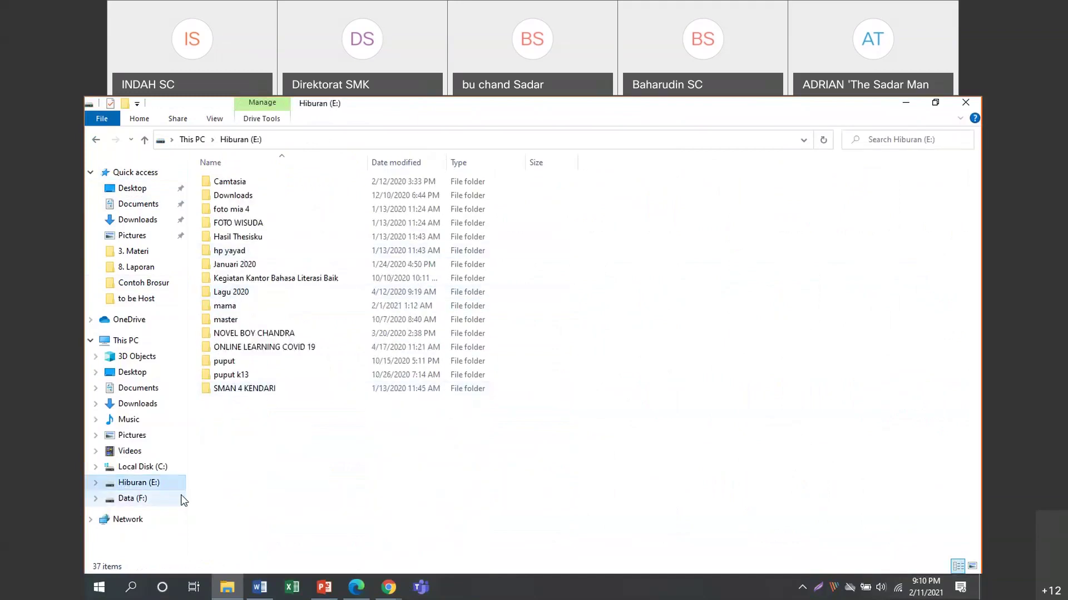
click(133, 498)
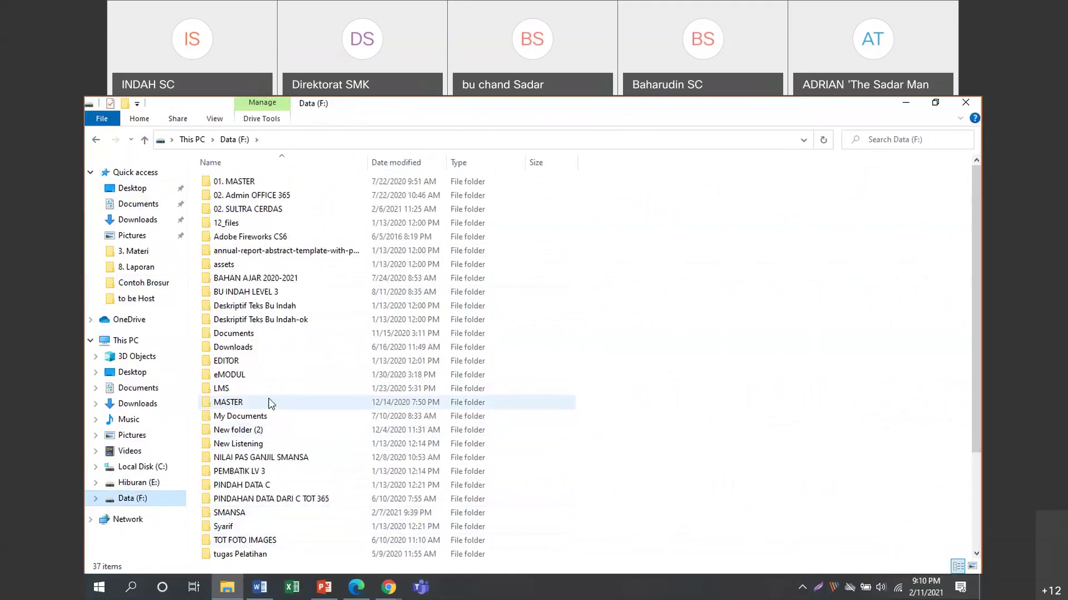
Step: Open the Bahan E-Modul folder on Data (F:), inside tugas Pelatihan, PELATIHAN and Pelatihan E-Modul
mouse_move(271, 404)
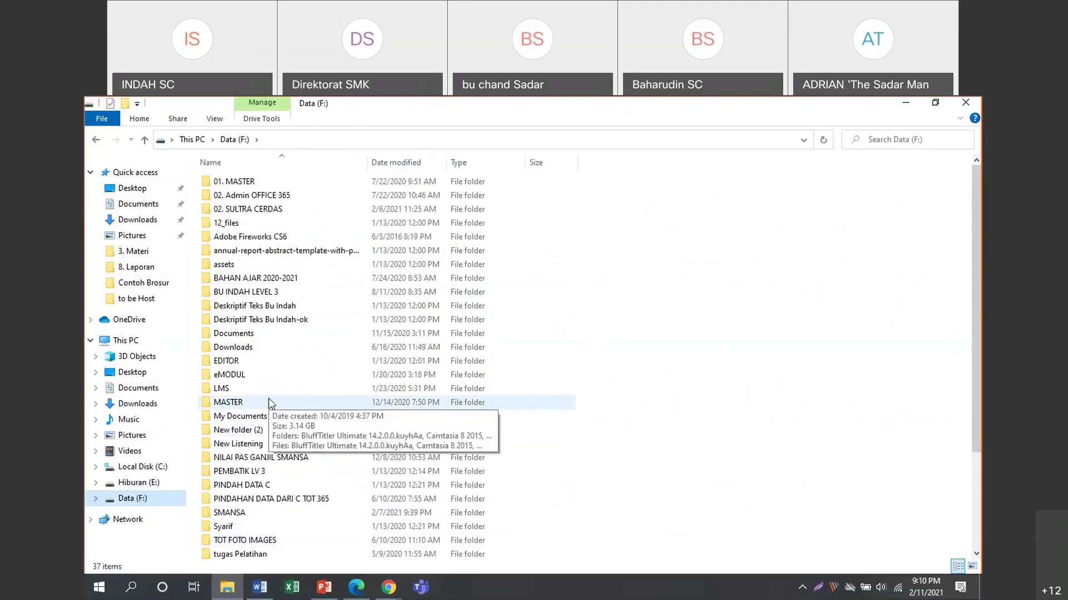
click(245, 555)
double_click(245, 554)
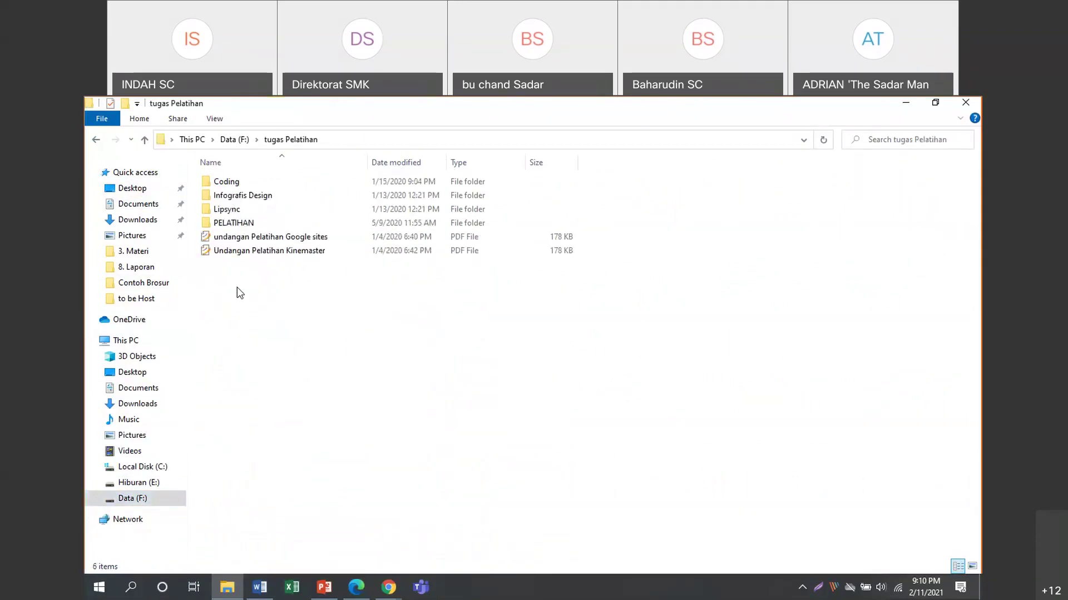
double_click(249, 224)
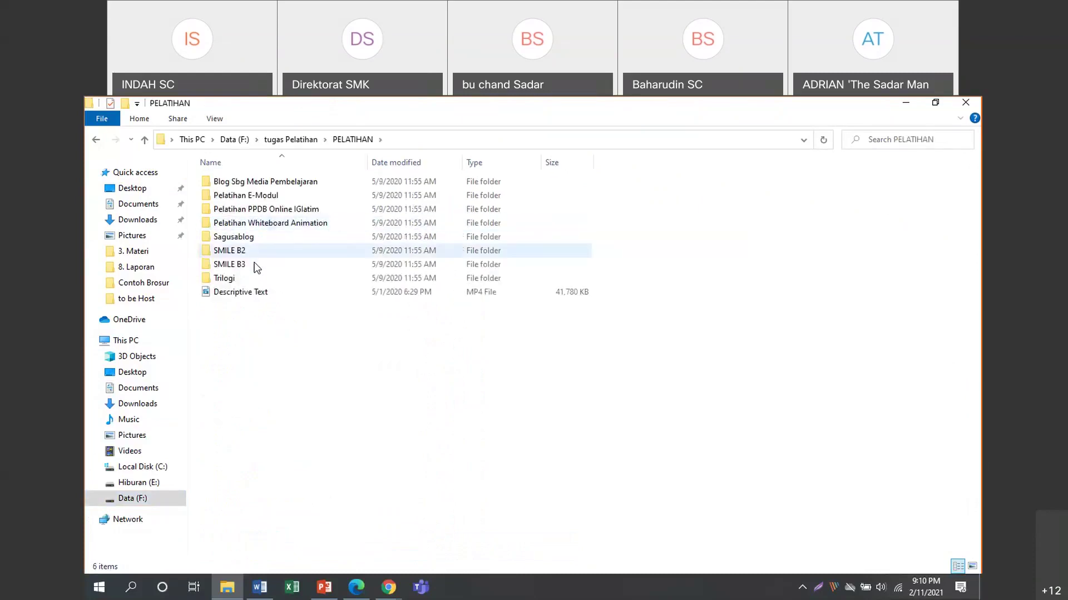
click(267, 201)
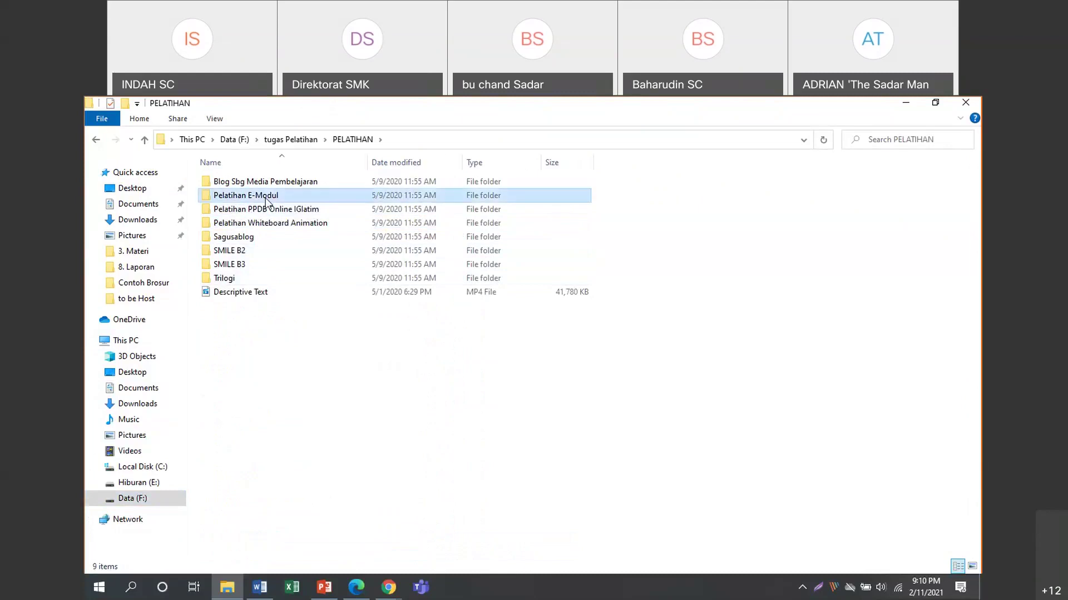
double_click(267, 201)
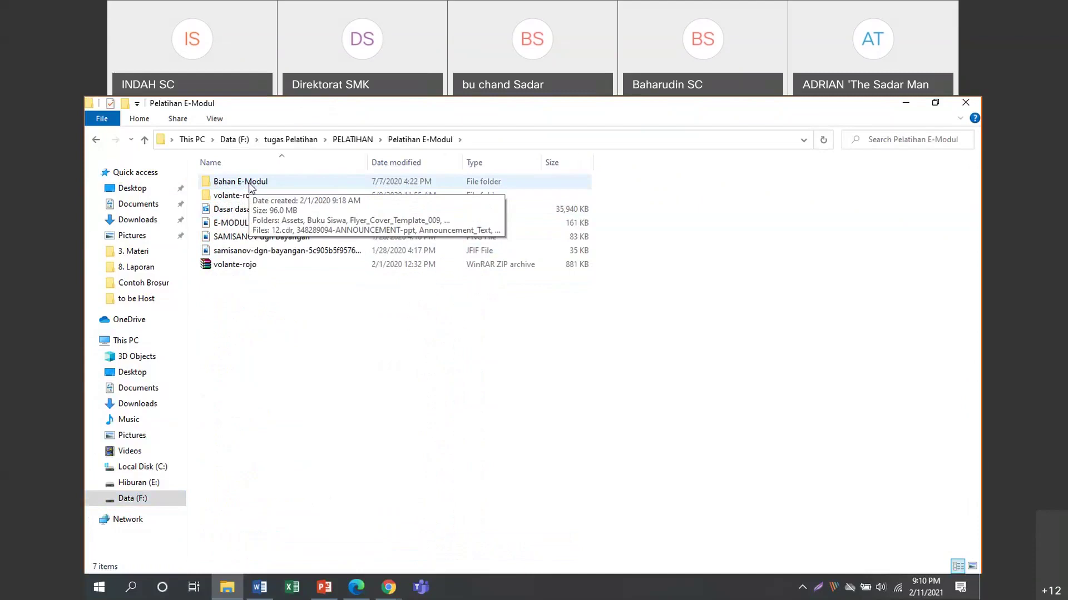
double_click(248, 183)
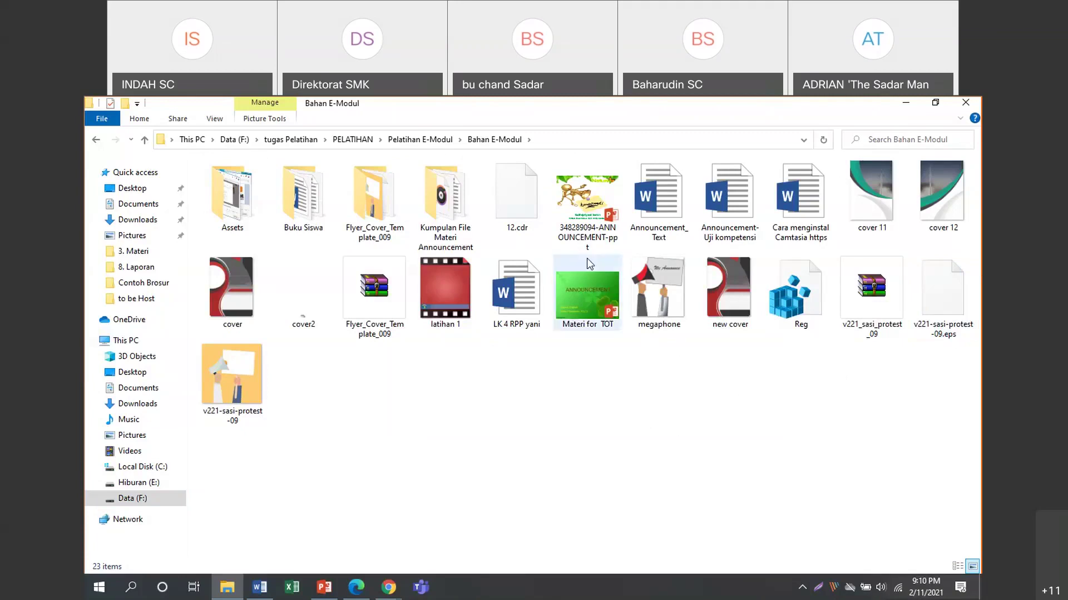
Step: Check the recent files and frequent folders in Quick access, and return to the Bahan E-Modul folder
click(136, 174)
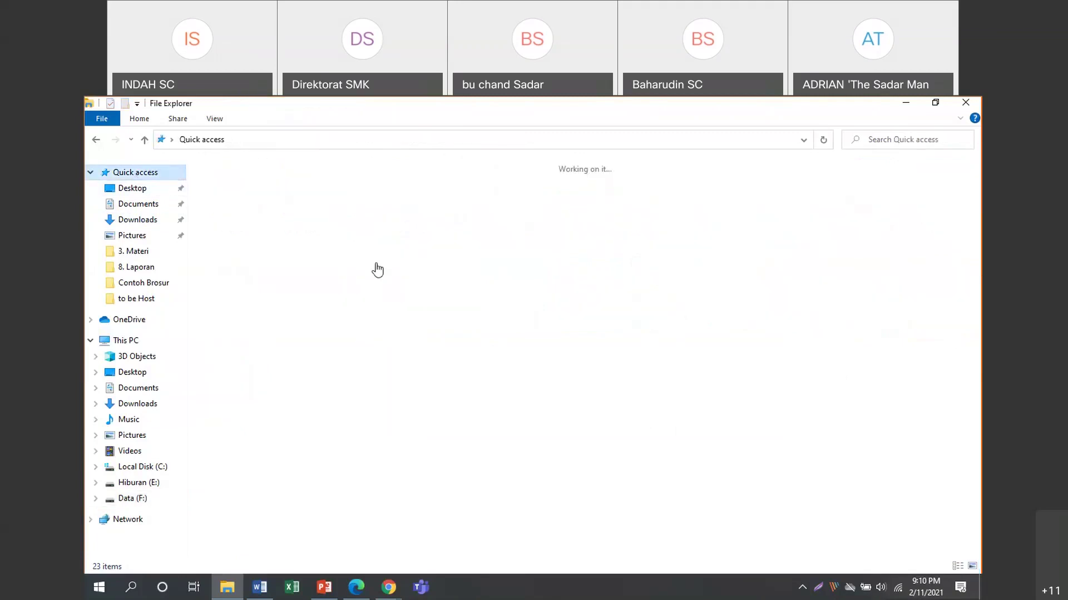
scroll(377, 269, down, 5)
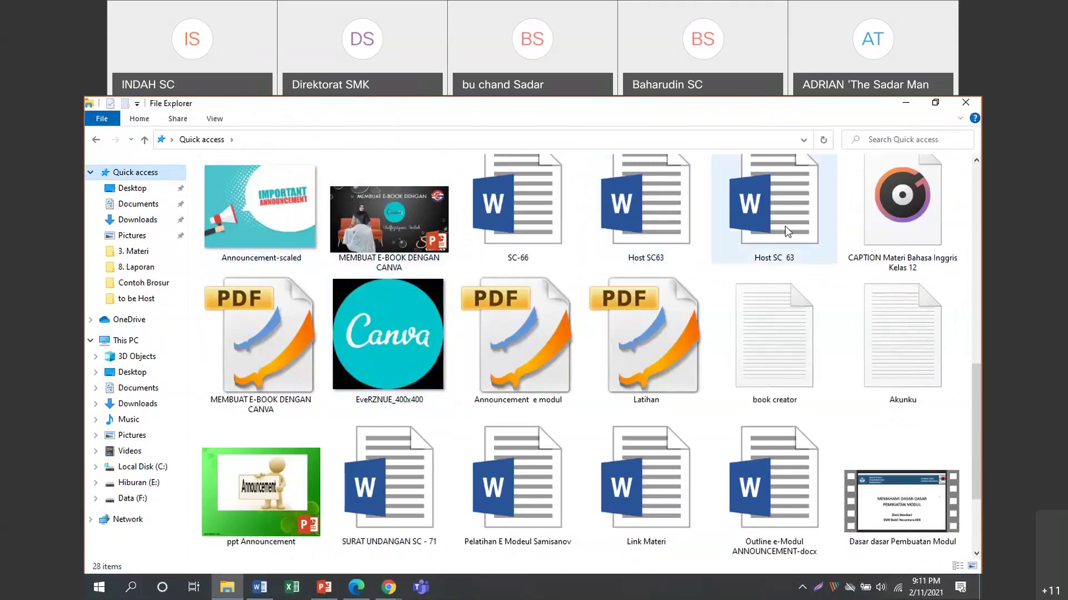
scroll(543, 347, up, 5)
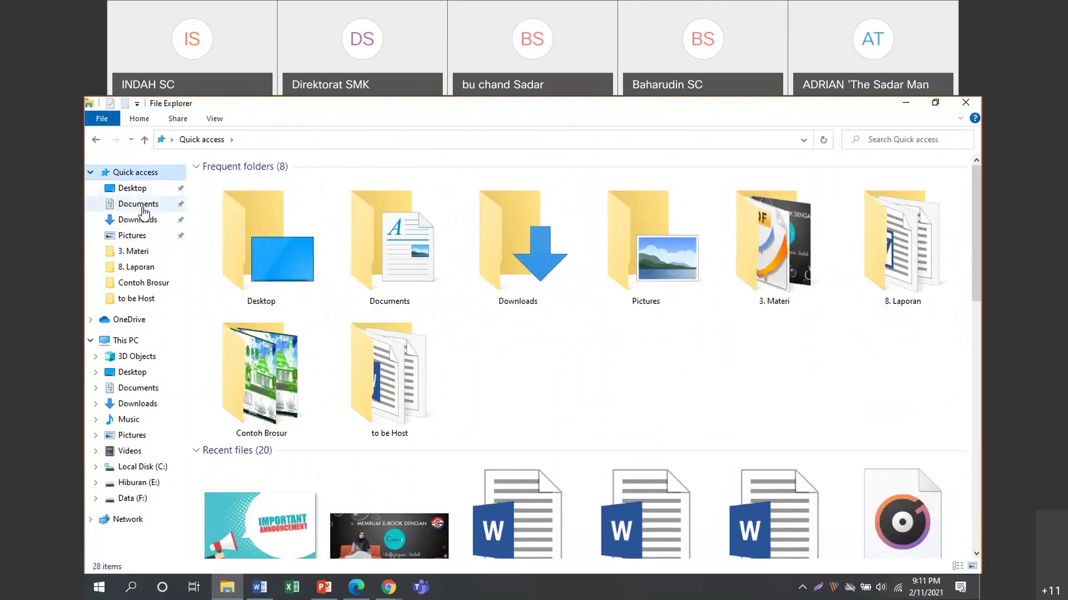
click(95, 141)
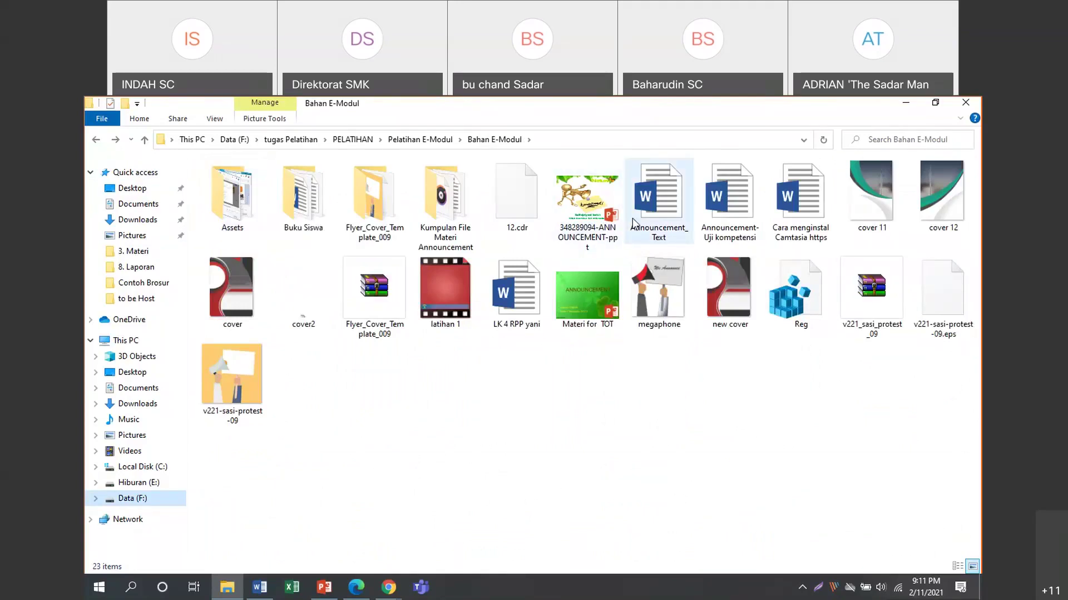
Step: Open the Assets folder and browse its announcement example pictures and icons
double_click(248, 211)
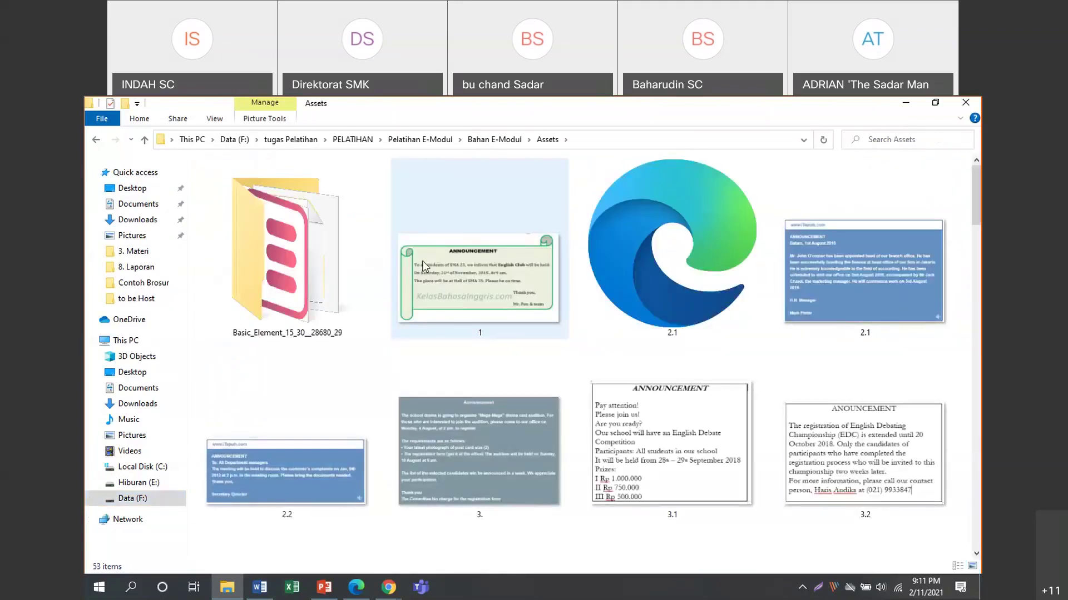
scroll(422, 261, down, 5)
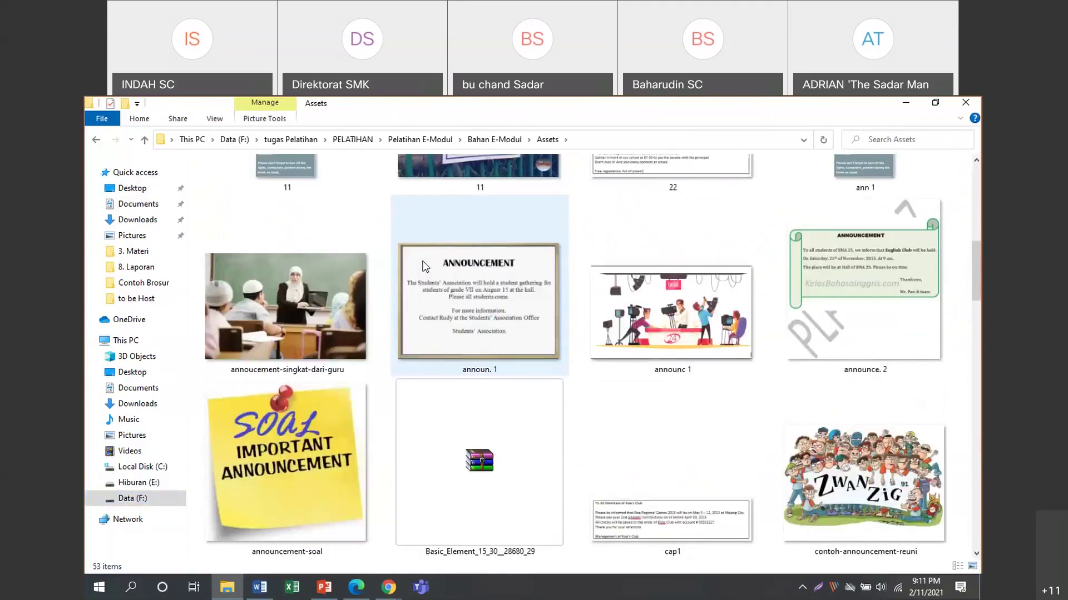
scroll(424, 266, down, 2)
scroll(473, 298, down, 2)
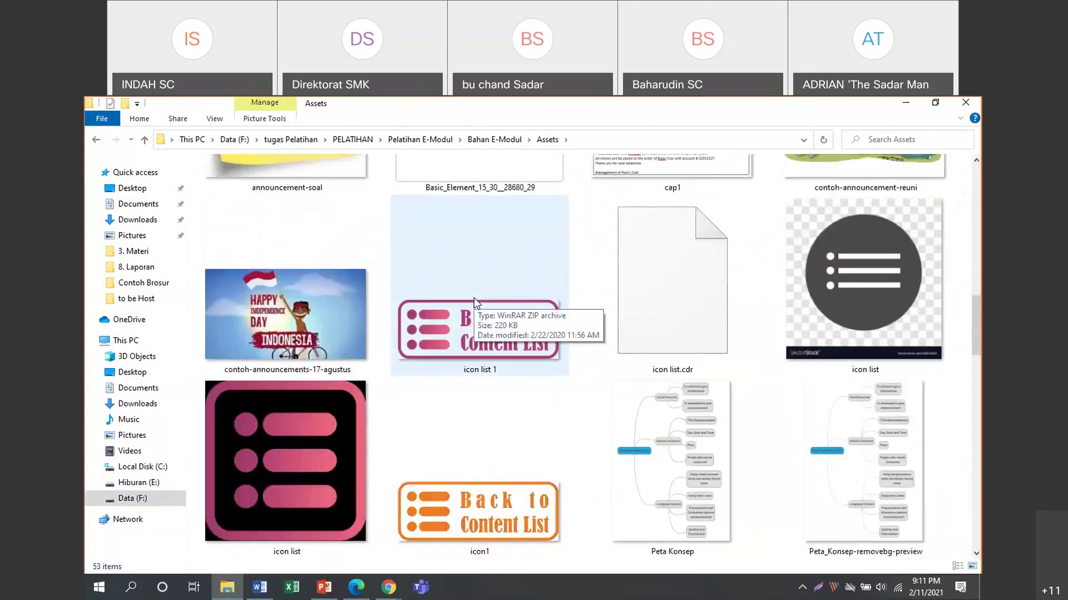
scroll(474, 298, up, 2)
scroll(473, 298, up, 10)
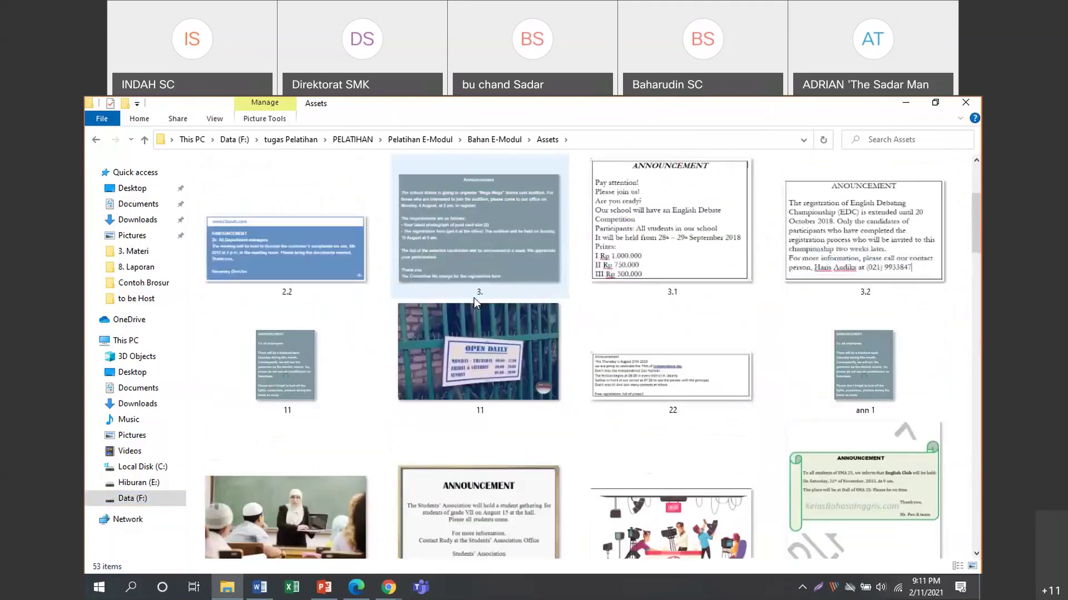
scroll(475, 298, up, 4)
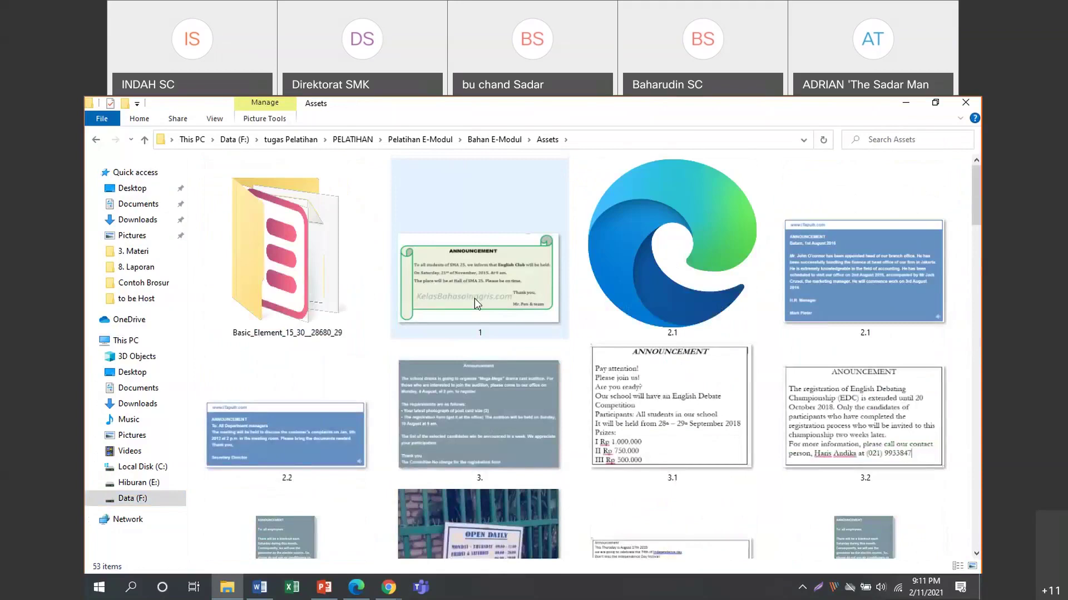
scroll(475, 298, down, 5)
Step: Switch back to the Canva design in Edge and go to the "About Us" section on page 2
mouse_move(388, 587)
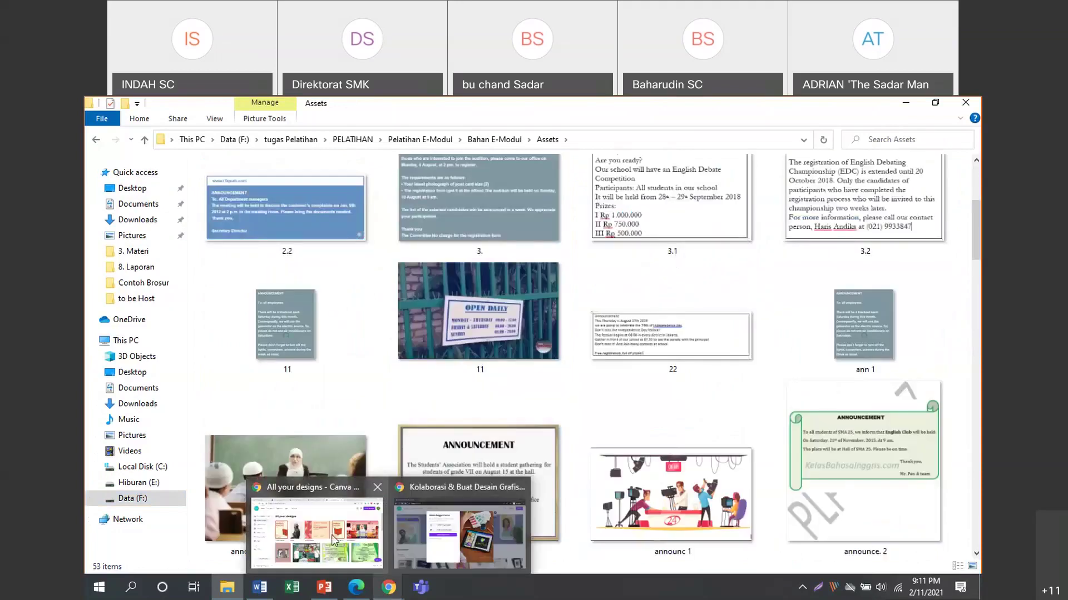
mouse_move(356, 587)
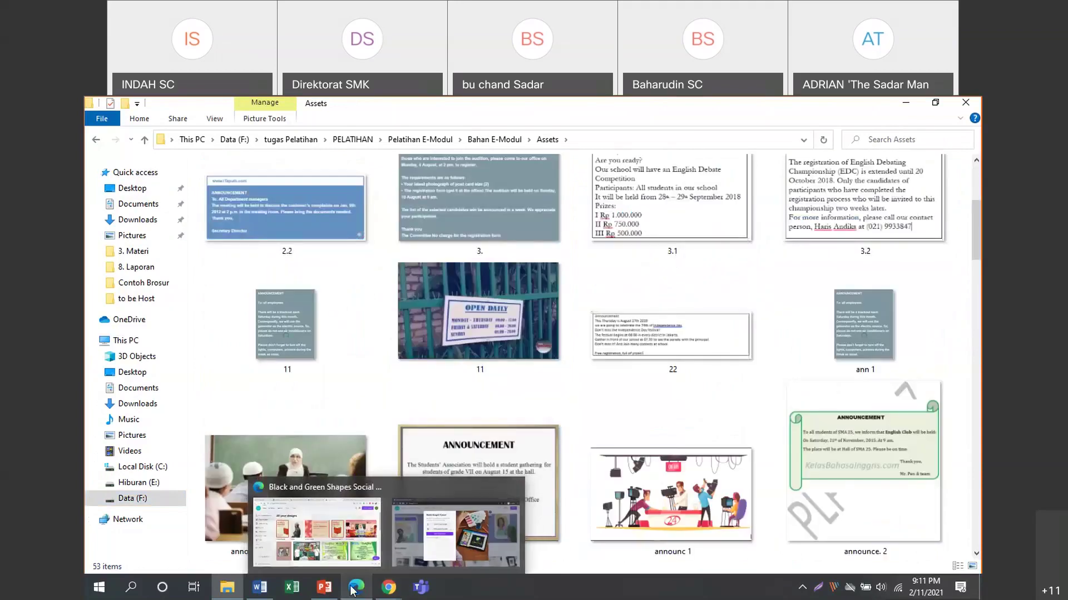
click(363, 527)
scroll(645, 283, down, 5)
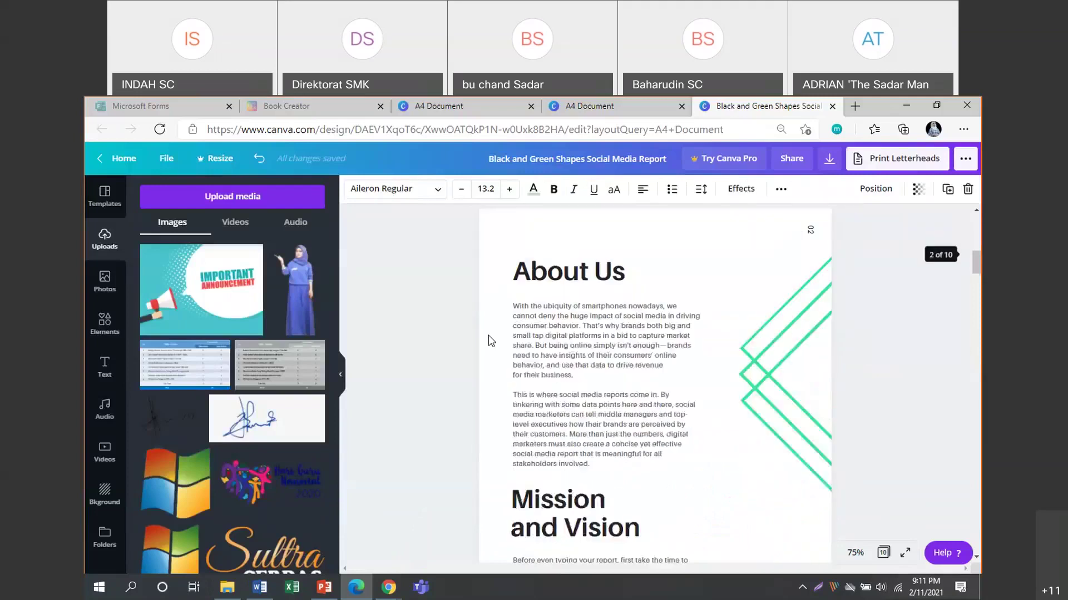
scroll(623, 311, up, 1)
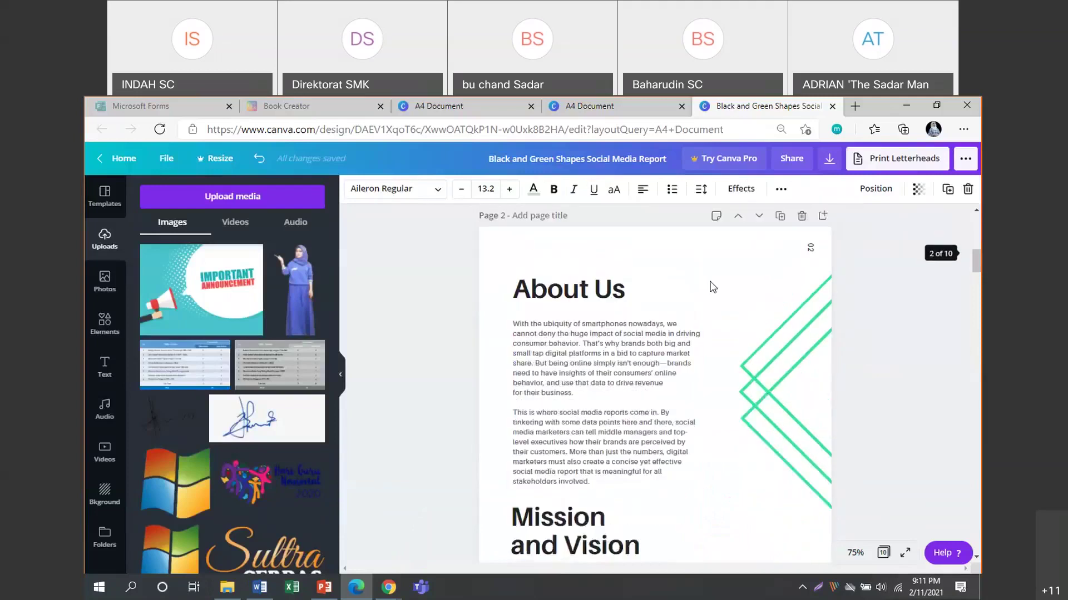
Step: Replace the "About Us" heading on page 2 with "Kata Pengantar" and widen the text group so the heading fits on one line
click(630, 306)
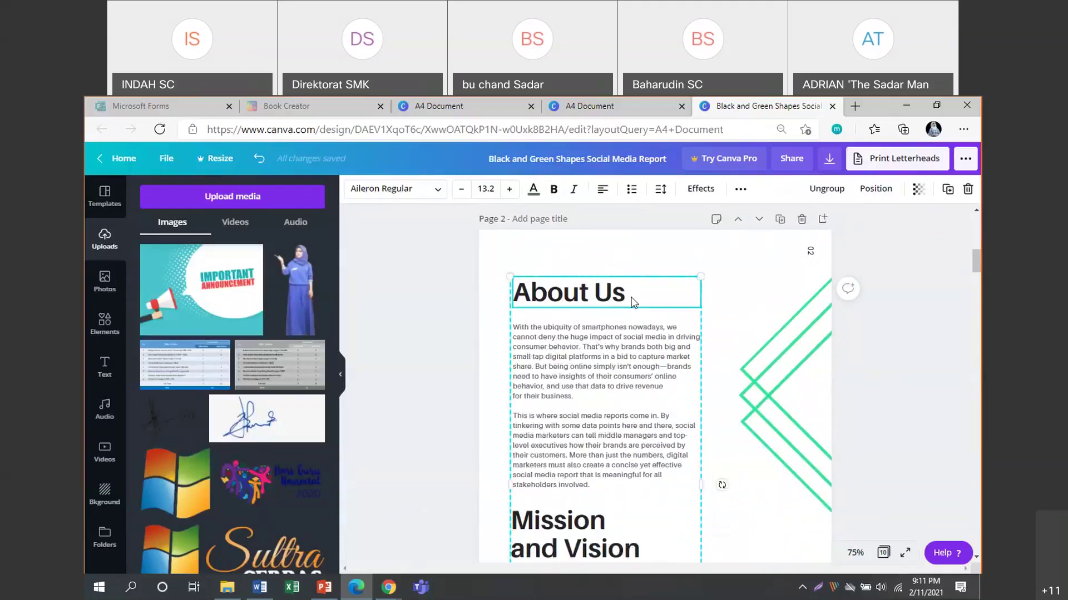
click(645, 291)
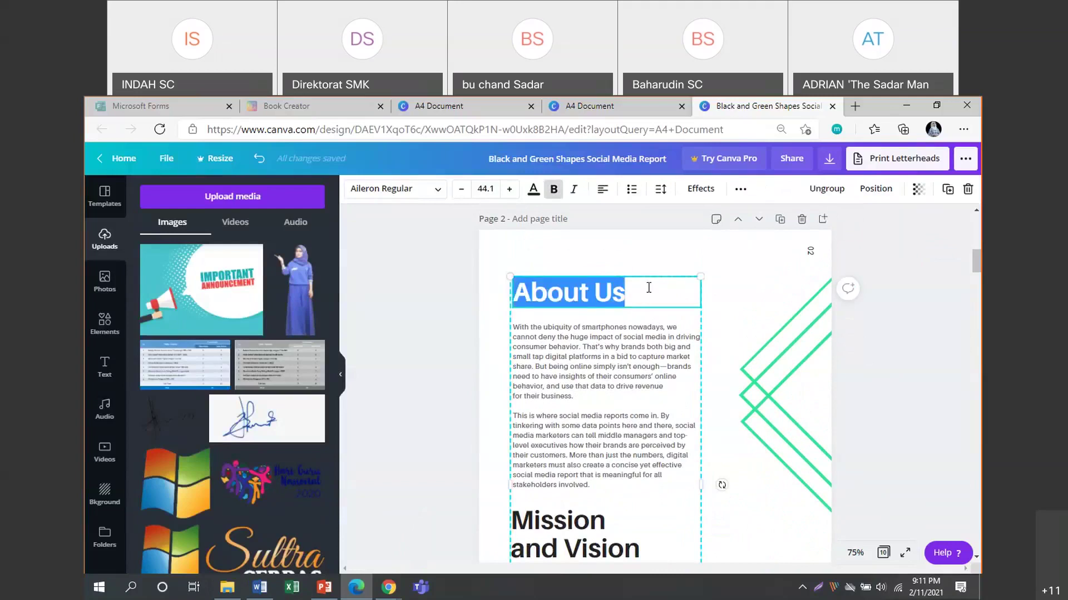
text(Kat)
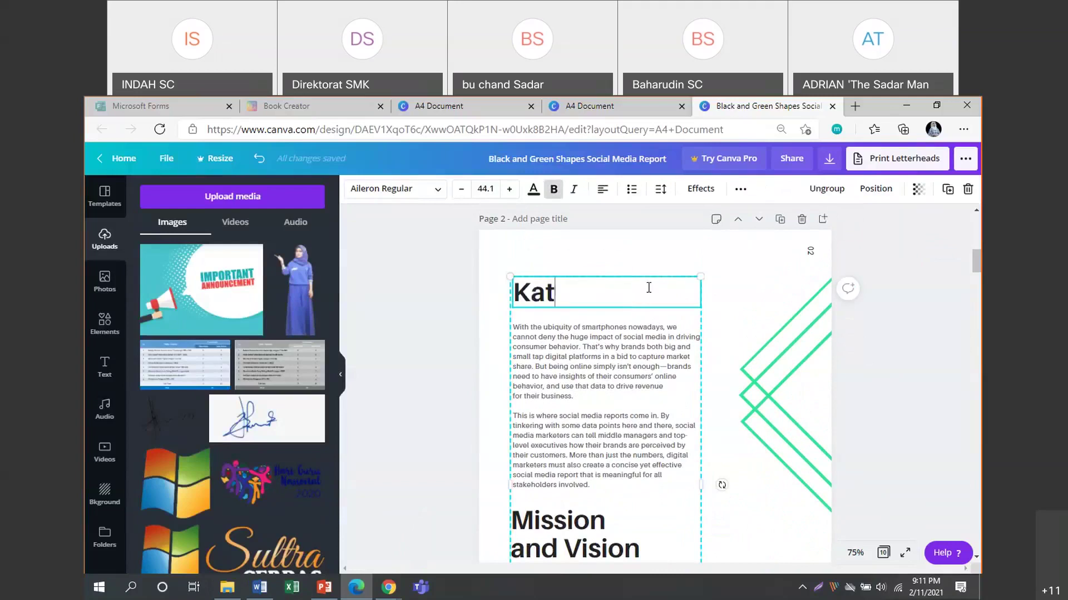
text(a  Penf)
key(BackSpace)
text(h)
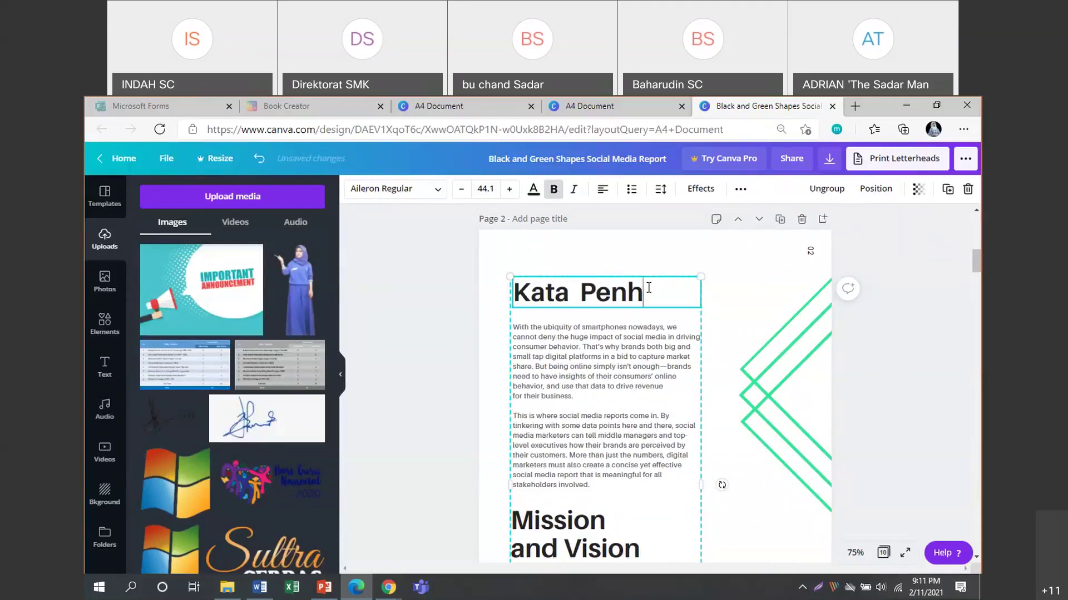
key(BackSpace)
text(ganta)
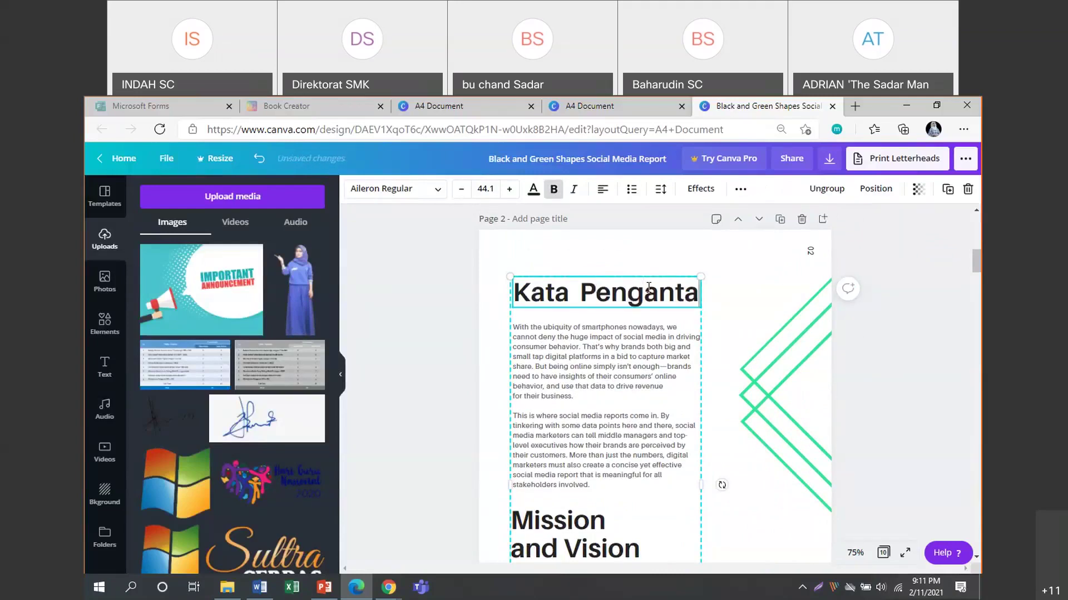
text(r)
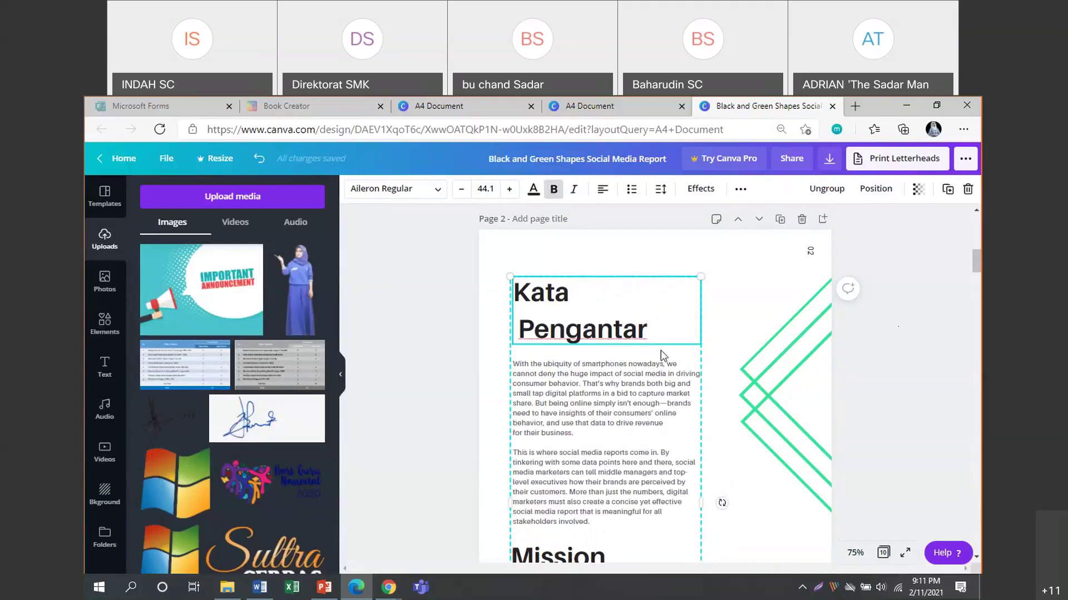
drag(702, 311, 735, 307)
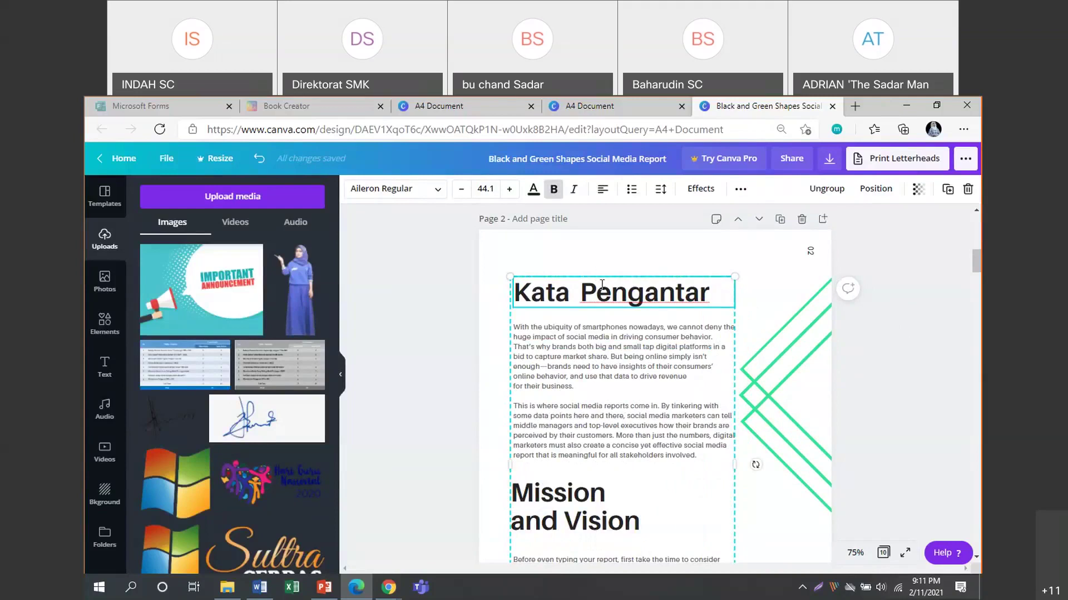
click(570, 277)
Step: Ungroup the page 2 text block containing the "Kata Pengantar" and "Mission and Vision" sections
scroll(569, 276, down, 1)
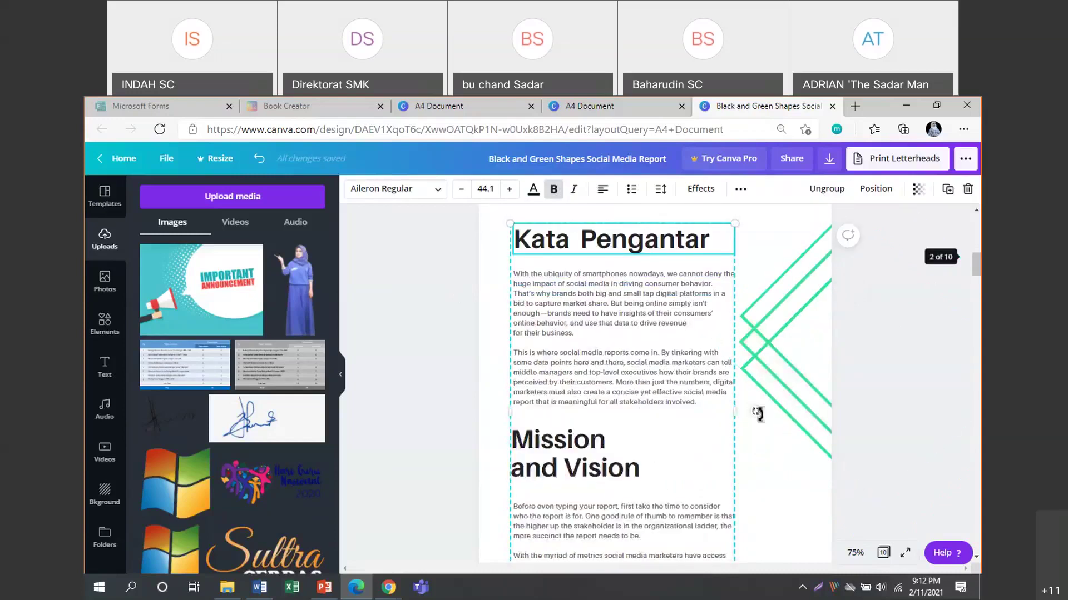
click(519, 440)
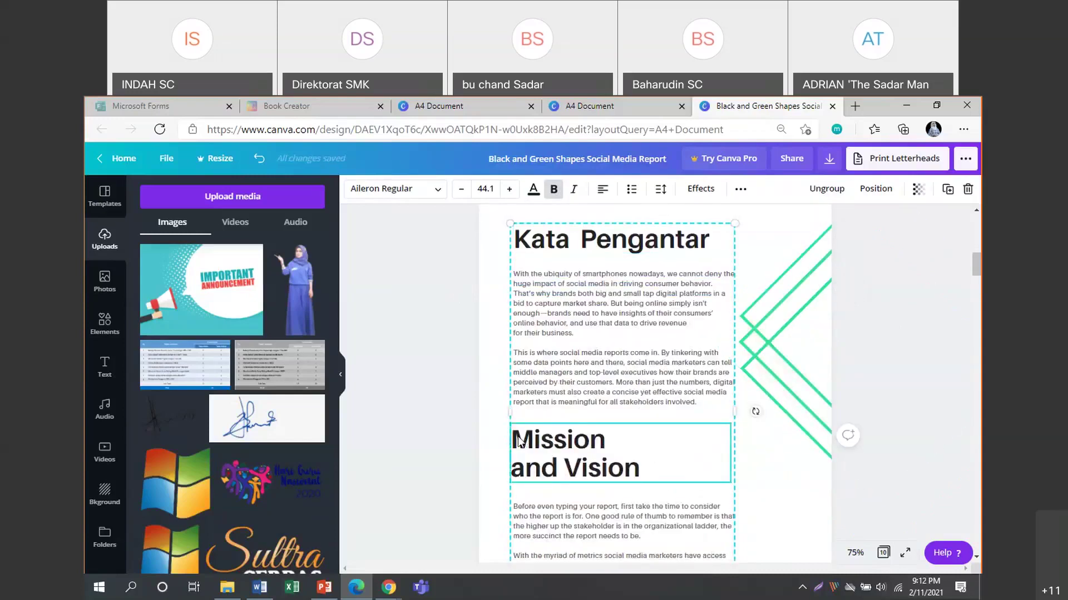
double_click(661, 468)
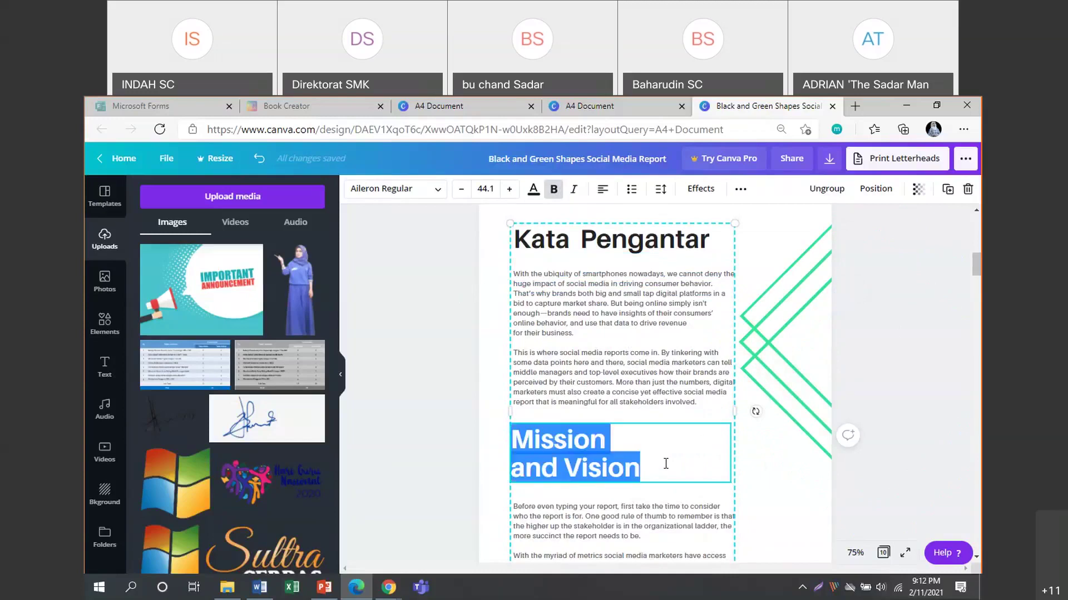
click(677, 432)
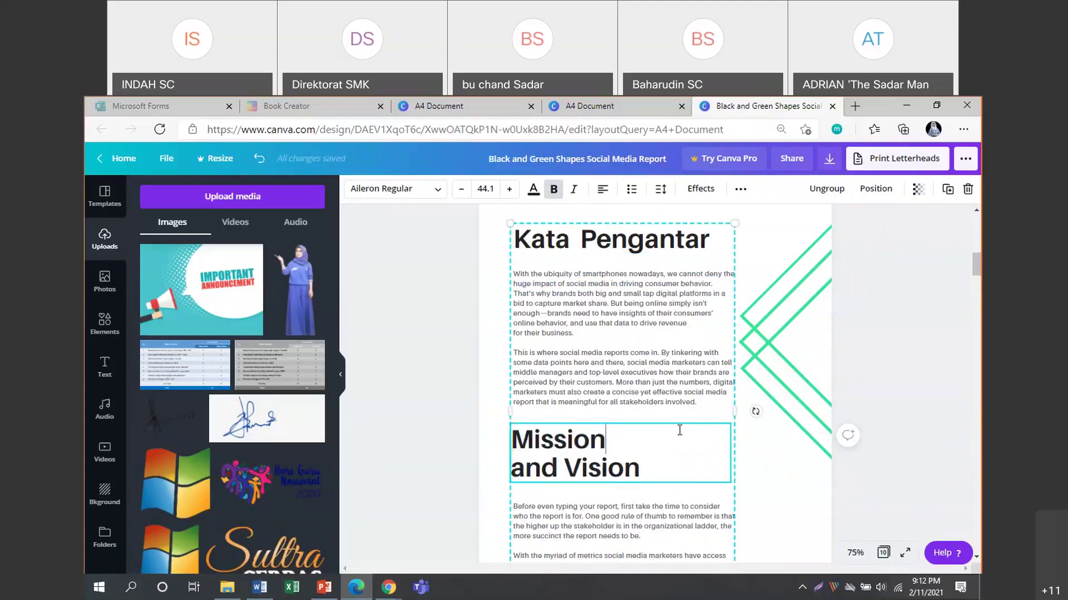
click(825, 189)
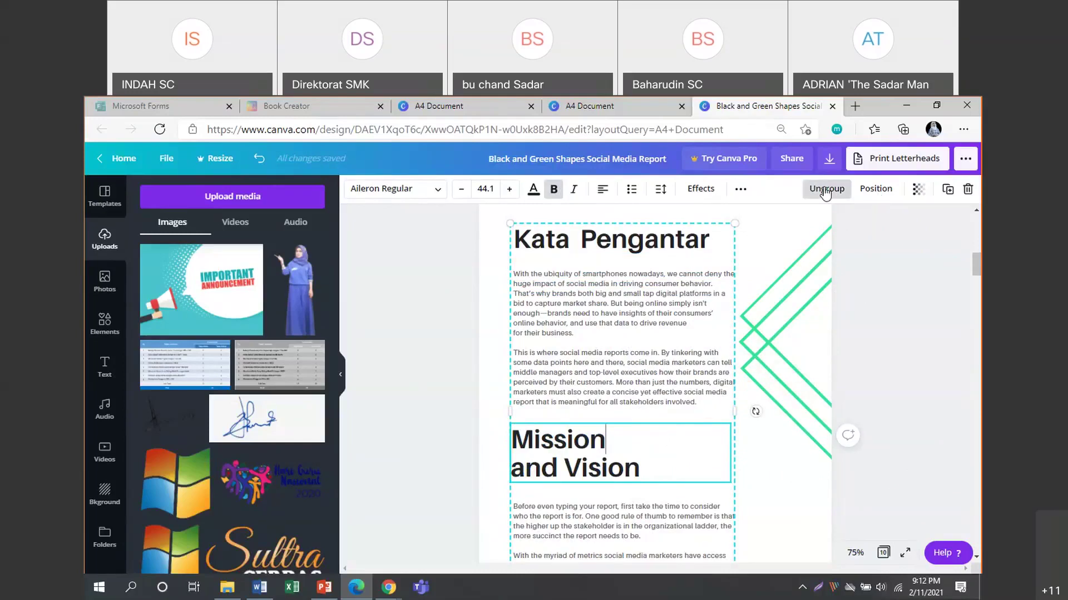
click(885, 388)
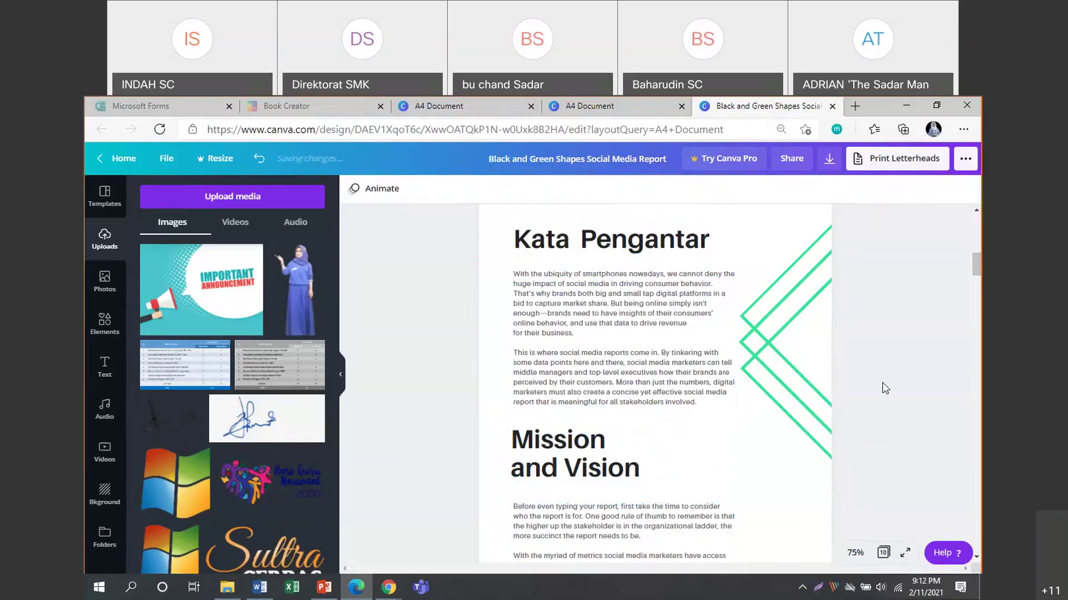
Step: Delete the "Mission and Vision" heading and select the body text box that sits beneath it
click(568, 471)
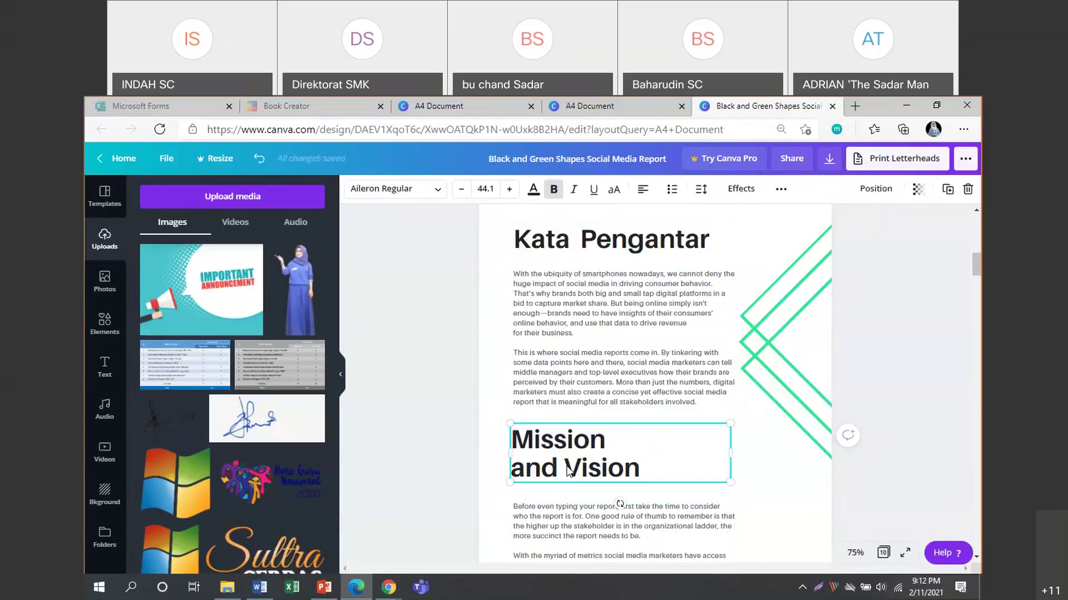
key(Delete)
click(580, 514)
scroll(581, 514, down, 2)
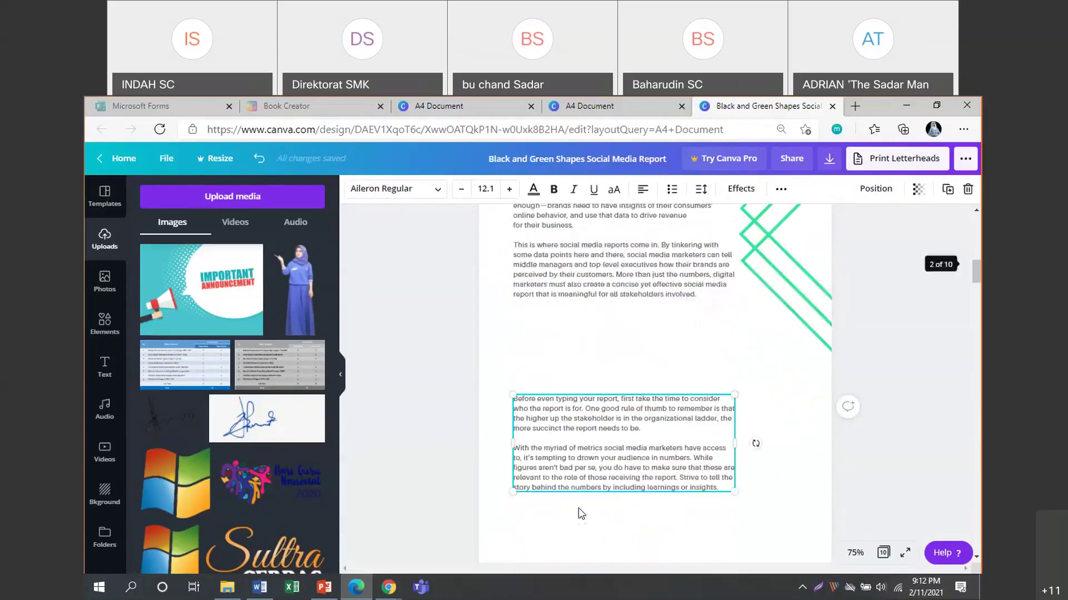